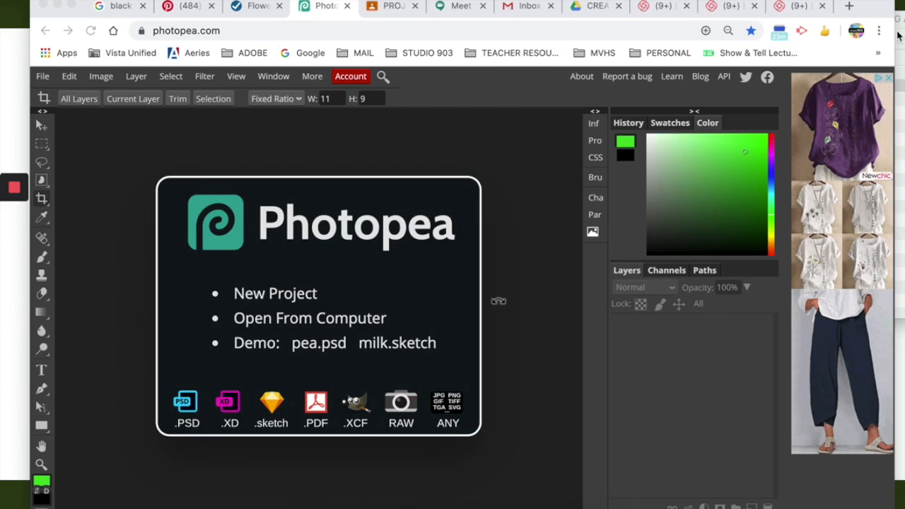
Open pexels-photo-57905.jpeg from the file browser window as a new document and close the file browser
{"action": "left_click_drag", "start_coordinate": [890, 3], "coordinate": [875, 3]}
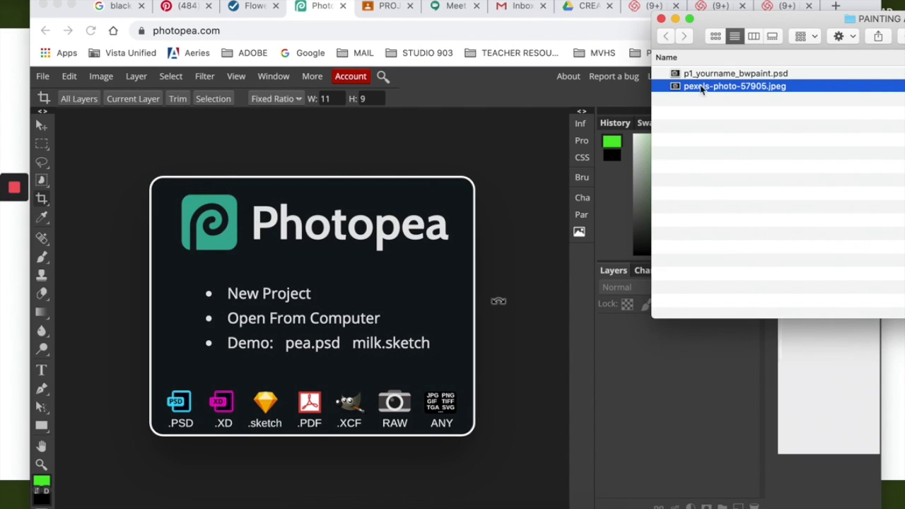
{"action": "left_click_drag", "start_coordinate": [679, 87], "coordinate": [346, 244]}
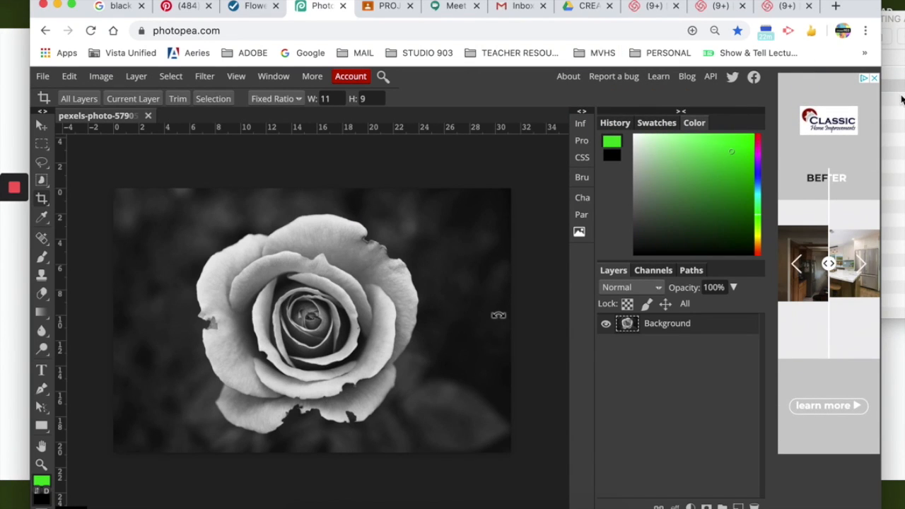
{"action": "left_click", "coordinate": [902, 99]}
{"action": "left_click", "coordinate": [661, 19]}
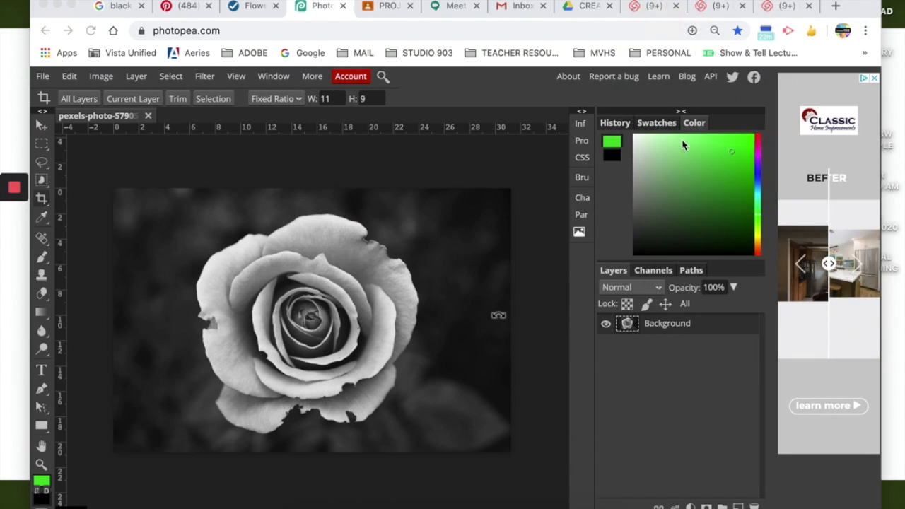
{"action": "left_click", "coordinate": [881, 8]}
{"action": "left_click_drag", "start_coordinate": [880, 7], "coordinate": [888, 7]}
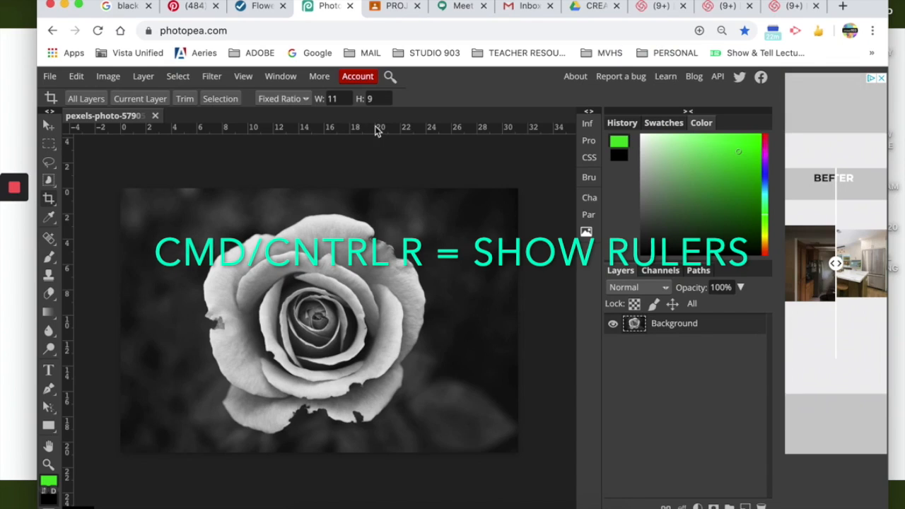
Show the rulers and set the ruler units to inches in the preferences
{"action": "key", "text": "super+r"}
{"action": "key", "text": "super+r"}
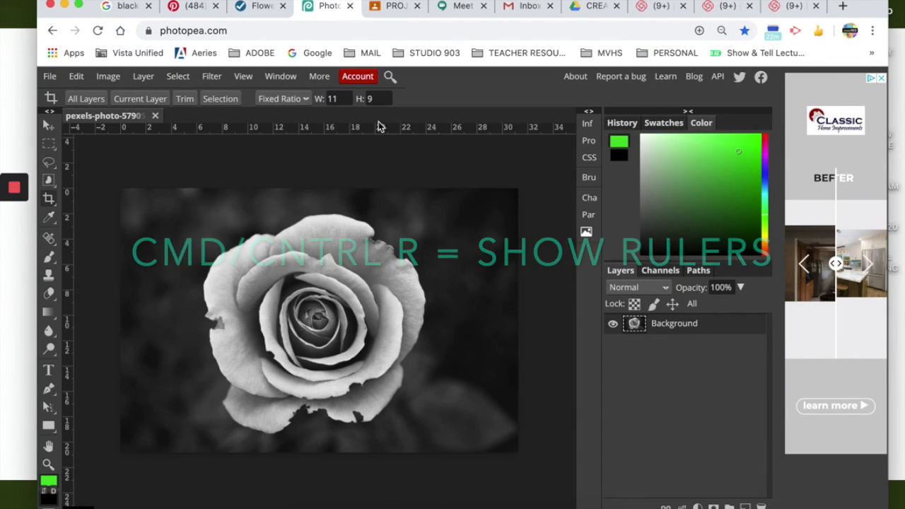
{"action": "left_click", "coordinate": [79, 77]}
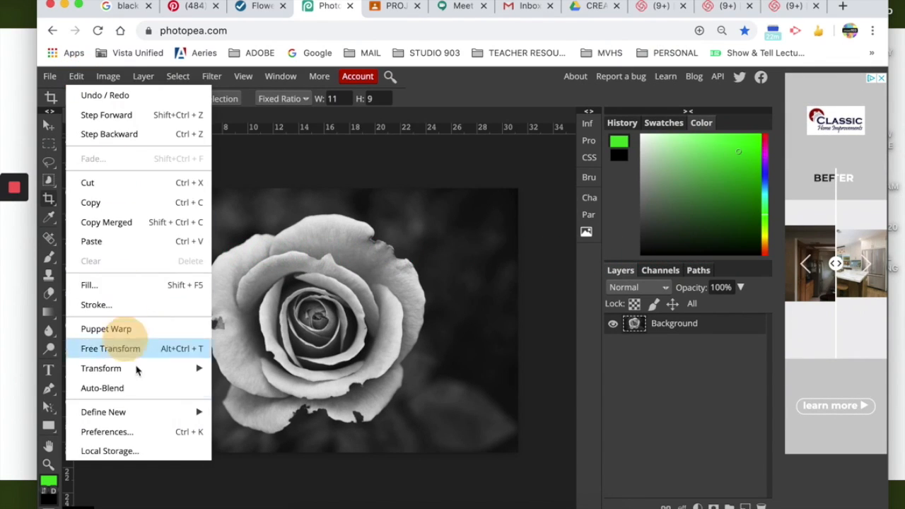
{"action": "left_click", "coordinate": [147, 428]}
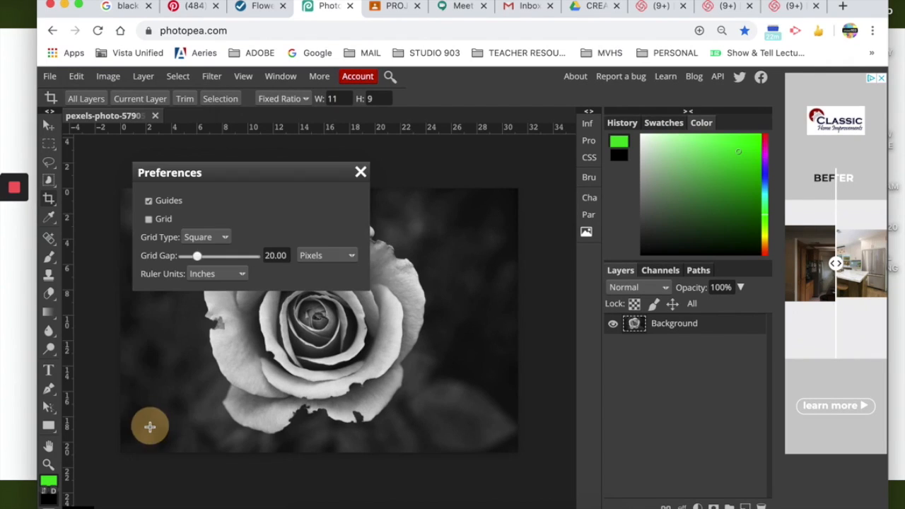
{"action": "left_click", "coordinate": [216, 274]}
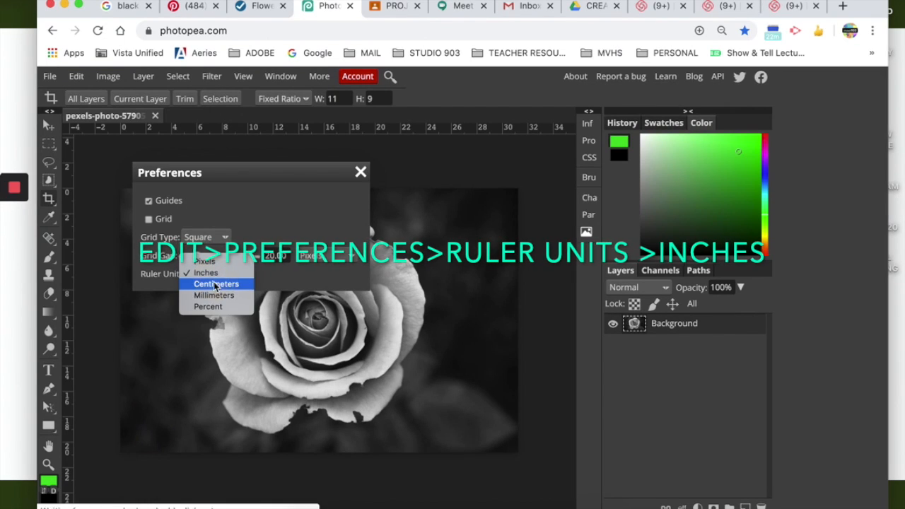
{"action": "left_click", "coordinate": [205, 272]}
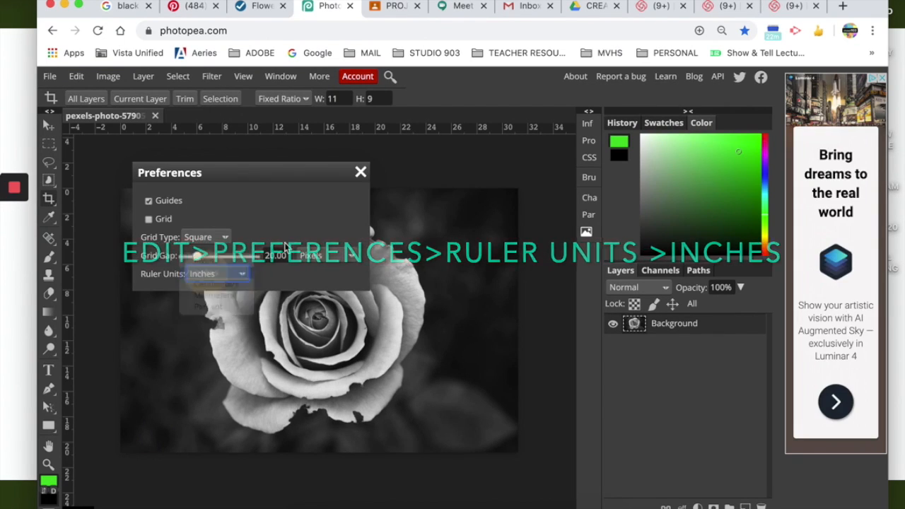
{"action": "left_click", "coordinate": [360, 173]}
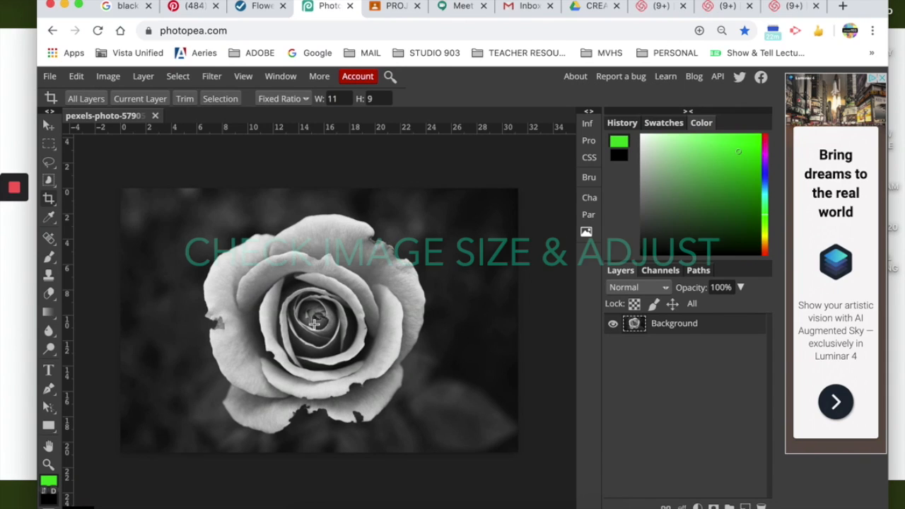
Resize the image to 15 by 10 inches at 300 DPI and fit it to the window
{"action": "left_click", "coordinate": [108, 77]}
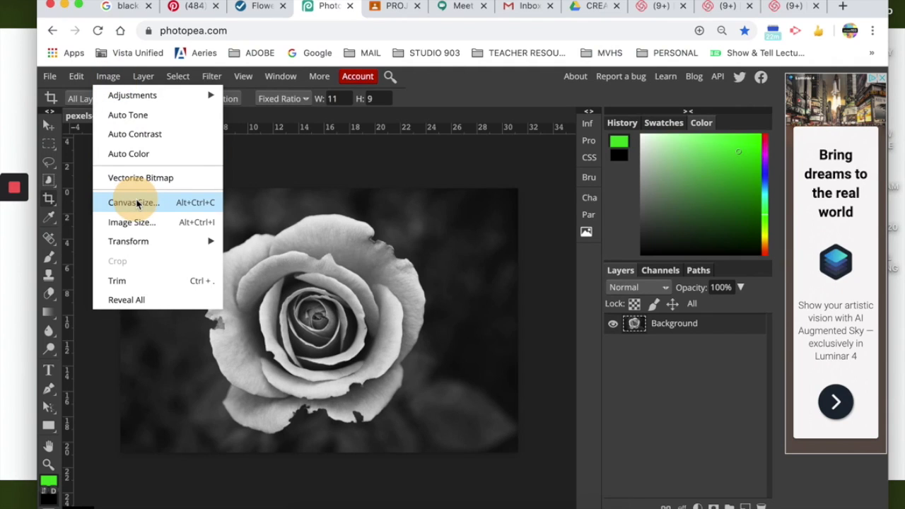
{"action": "left_click", "coordinate": [141, 229]}
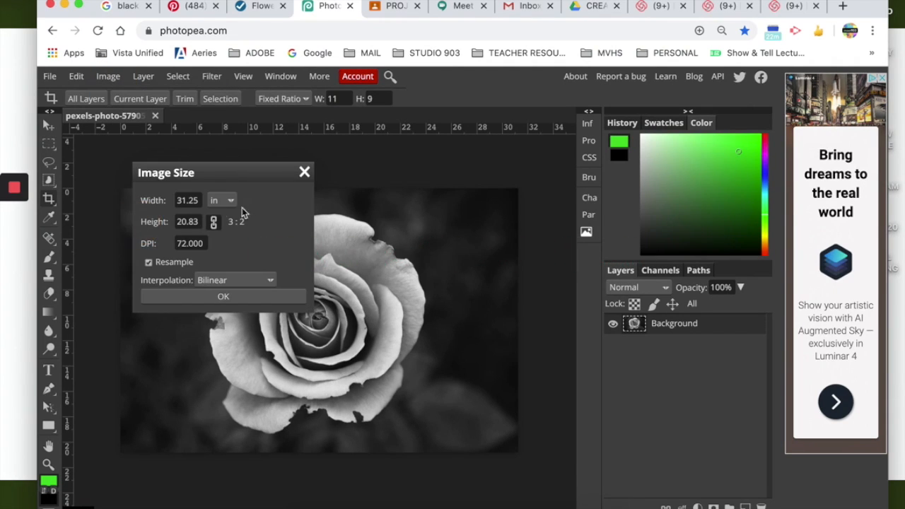
{"action": "left_click_drag", "start_coordinate": [214, 174], "coordinate": [525, 151]}
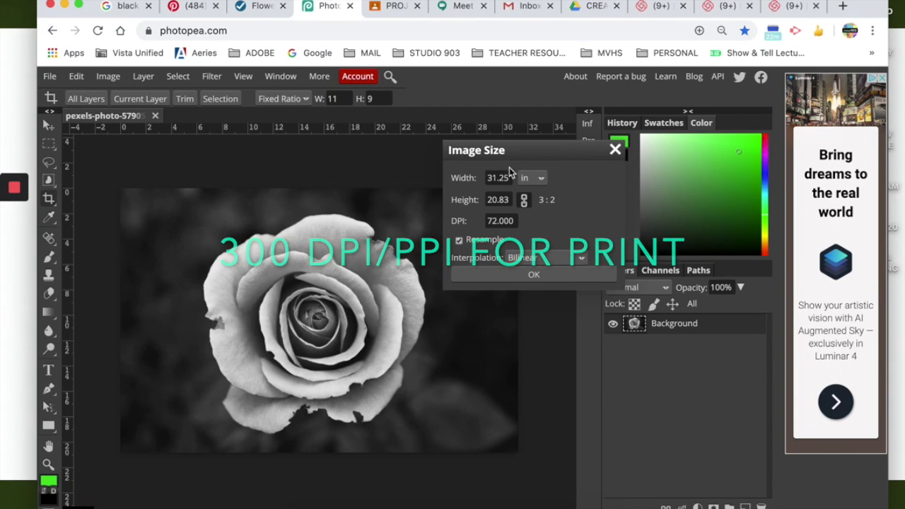
{"action": "left_click_drag", "start_coordinate": [507, 178], "coordinate": [455, 170]}
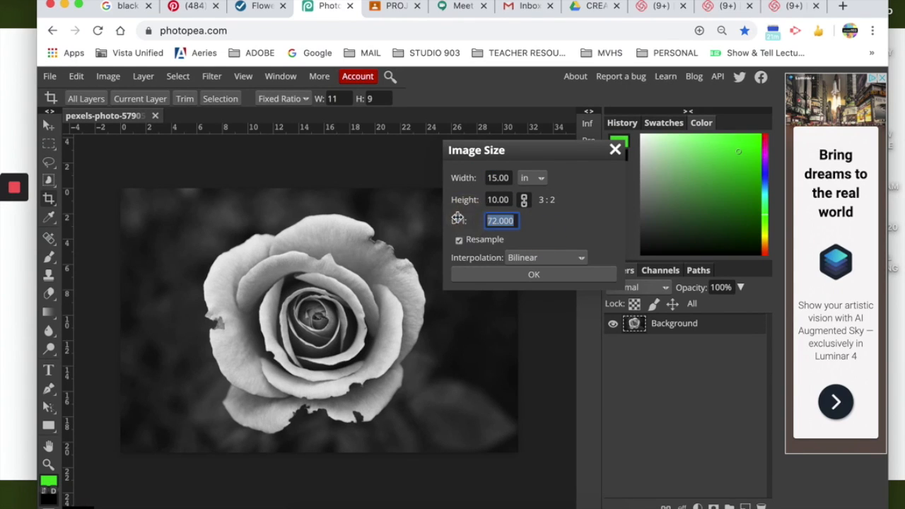
{"action": "left_click", "coordinate": [536, 277]}
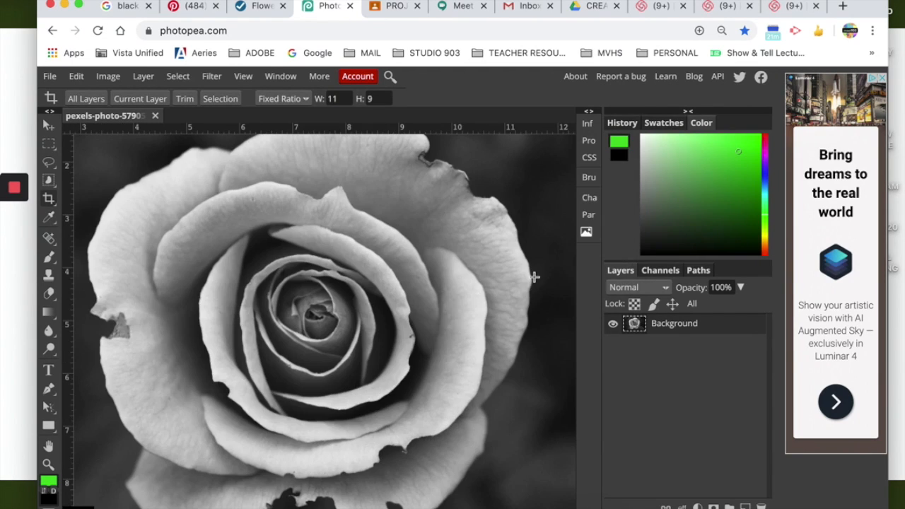
{"action": "key", "text": "ctrl+0"}
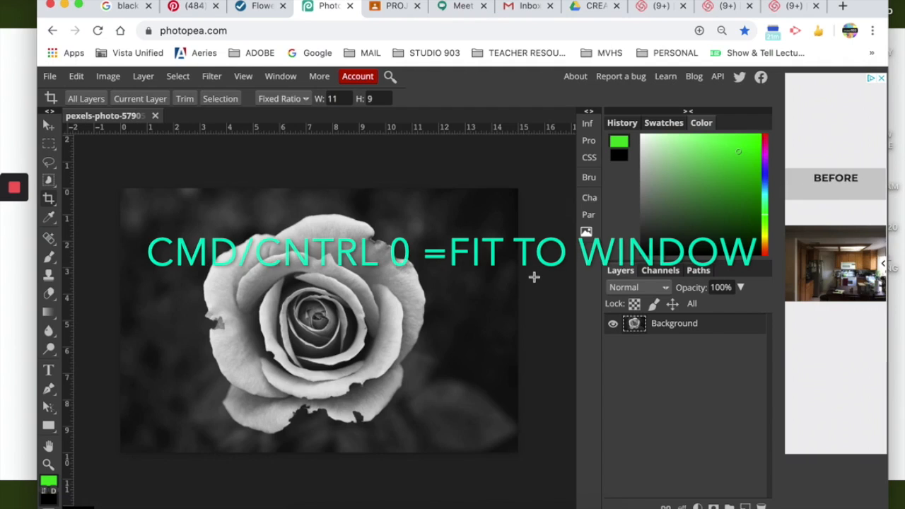
{"action": "key", "text": "ctrl+plus"}
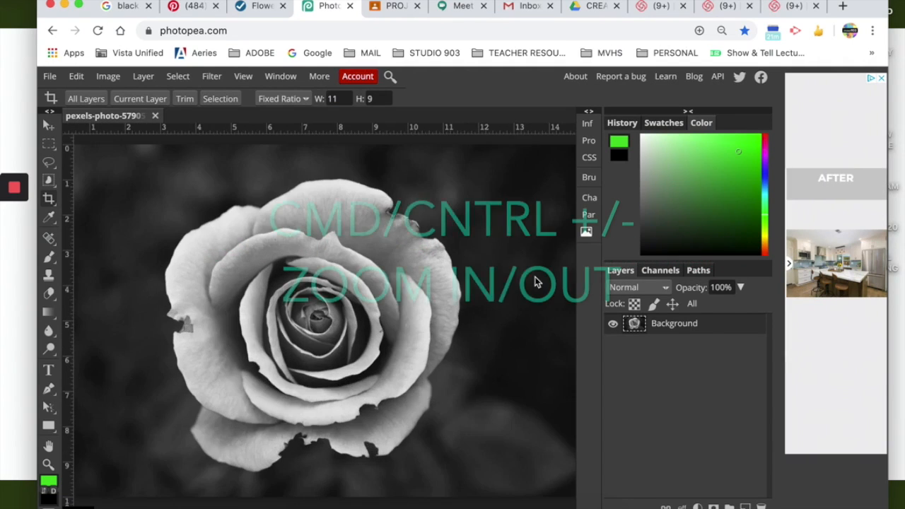
{"action": "key", "text": "ctrl+plus"}
{"action": "key", "text": "ctrl+minus"}
{"action": "key", "text": "ctrl+minus"}
{"action": "key", "text": "ctrl+minus"}
{"action": "key", "text": "ctrl+minus"}
{"action": "key", "text": "ctrl+minus"}
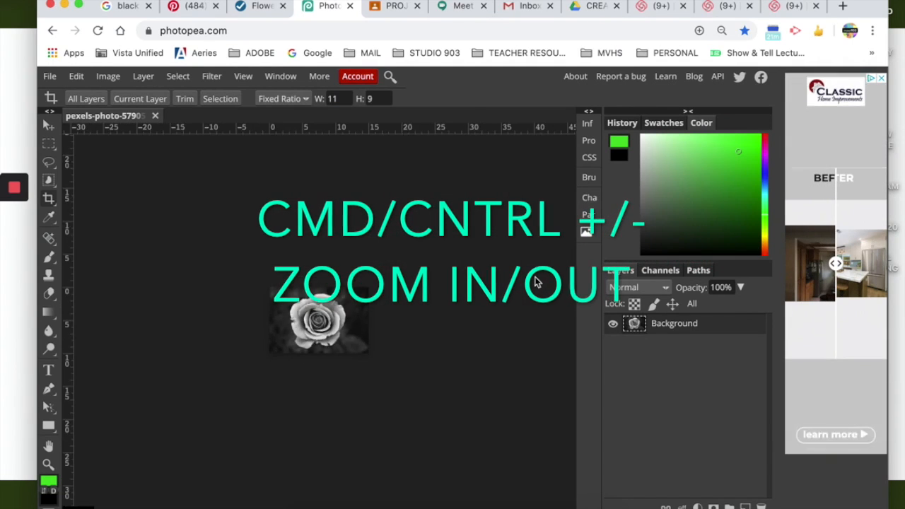
{"action": "key", "text": "ctrl+0"}
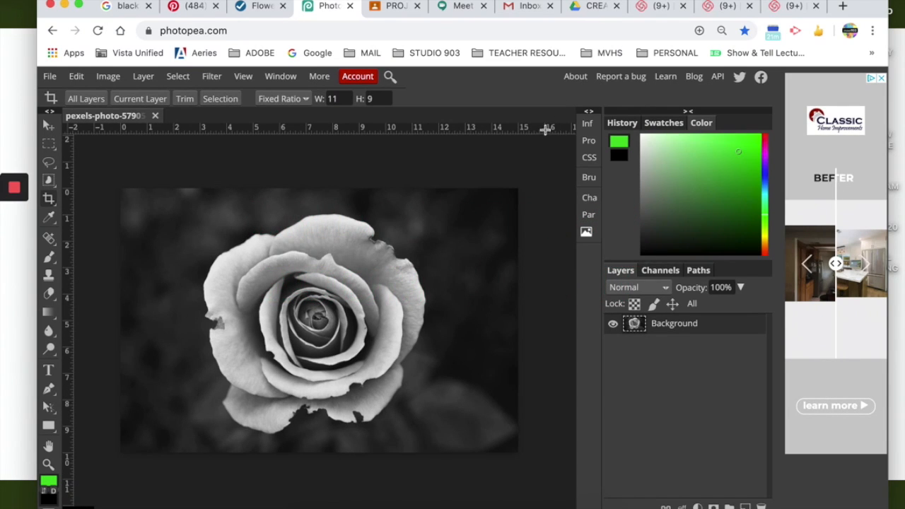
{"action": "mouse_move", "coordinate": [450, 130]}
{"action": "left_mouse_down"}
{"action": "mouse_move", "coordinate": [456, 192]}
{"action": "mouse_move", "coordinate": [466, 126]}
{"action": "left_mouse_up"}
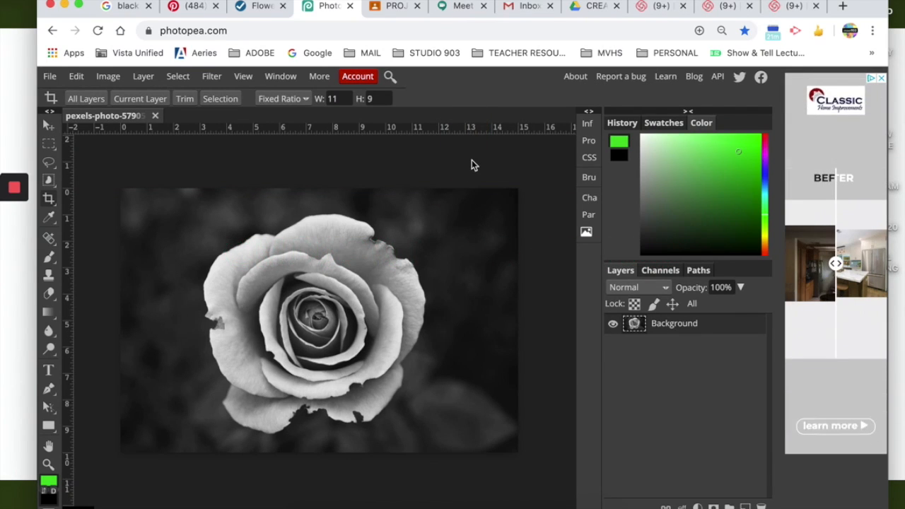
Start a crop of the rose photo with a fixed ratio of width 11 and height 9
{"action": "left_click", "coordinate": [49, 293]}
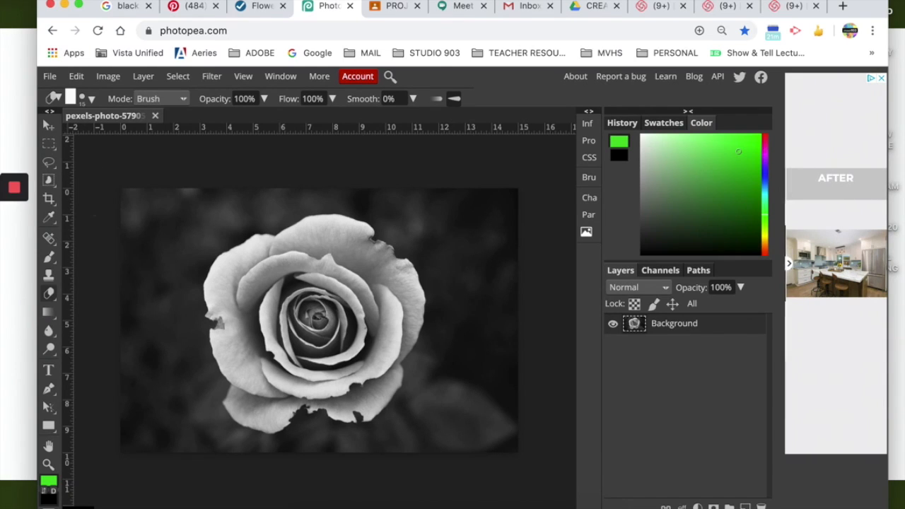
{"action": "left_click", "coordinate": [49, 198]}
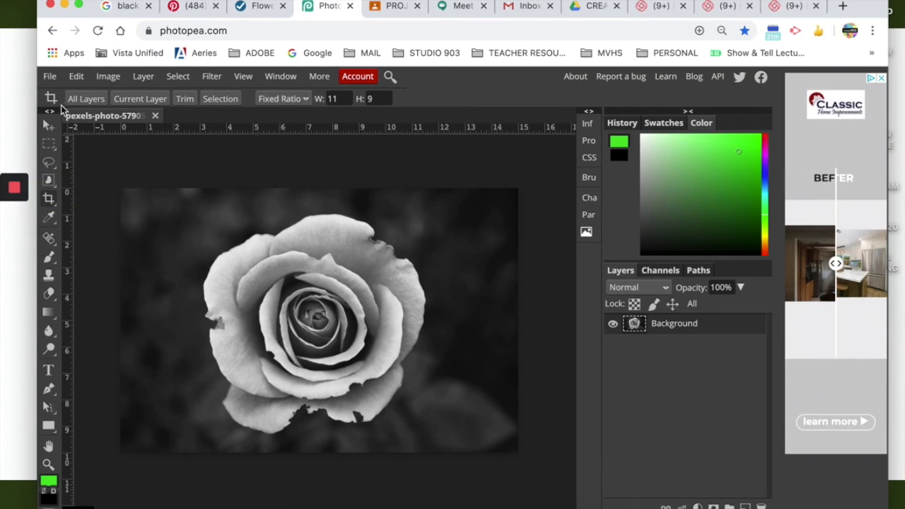
{"action": "left_click", "coordinate": [186, 100]}
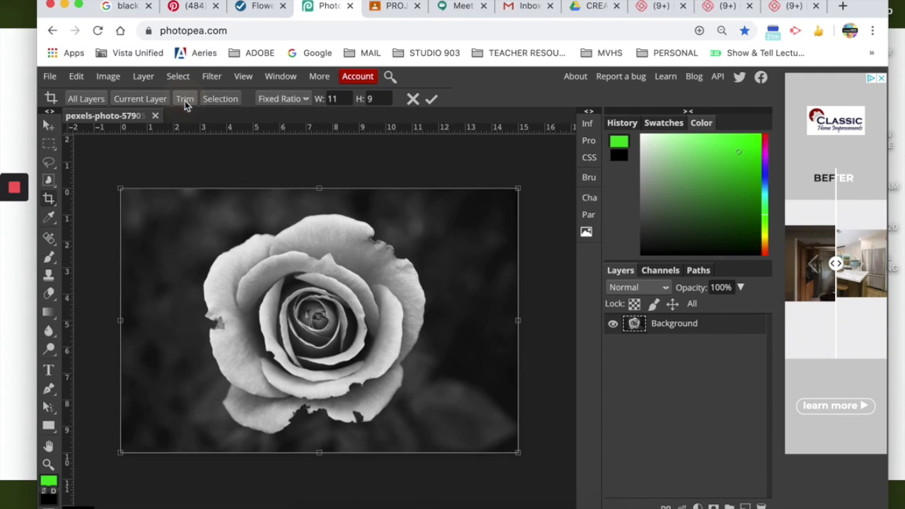
{"action": "left_click", "coordinate": [300, 101]}
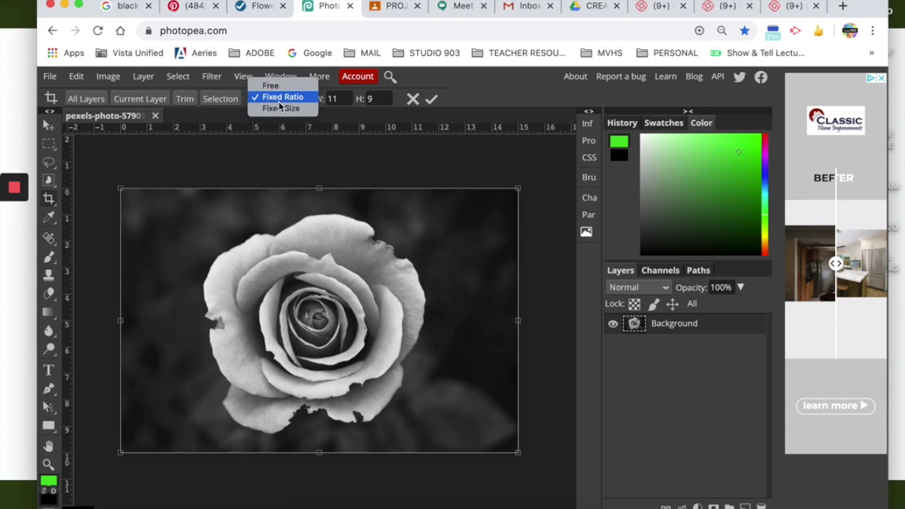
{"action": "left_click", "coordinate": [281, 98]}
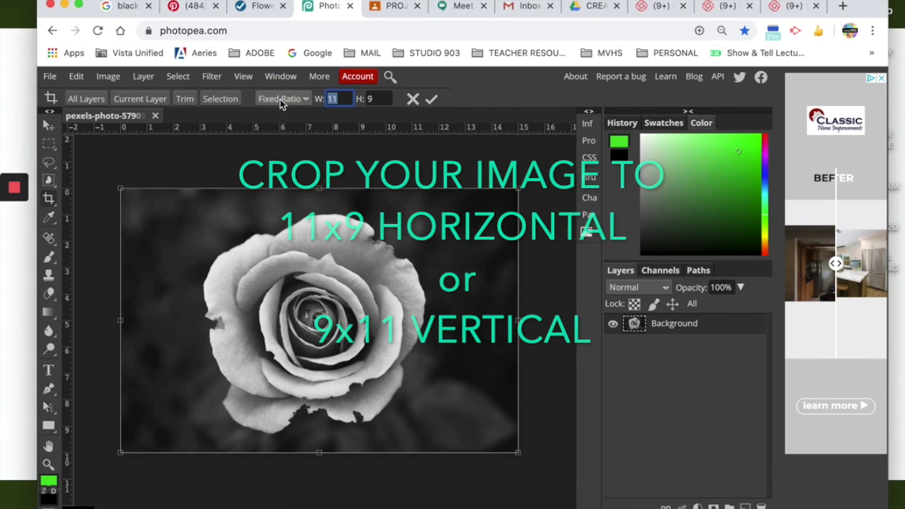
{"action": "key", "text": "Tab"}
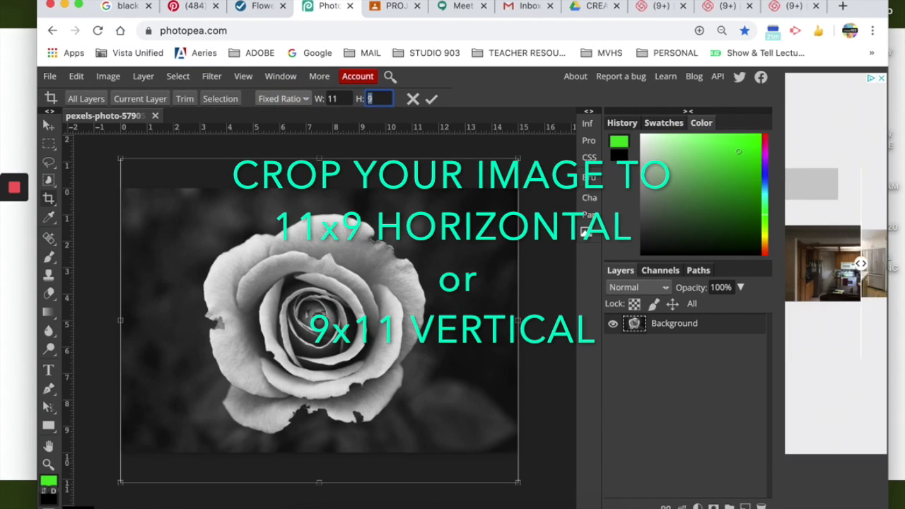
{"action": "type", "text": "8.5in"}
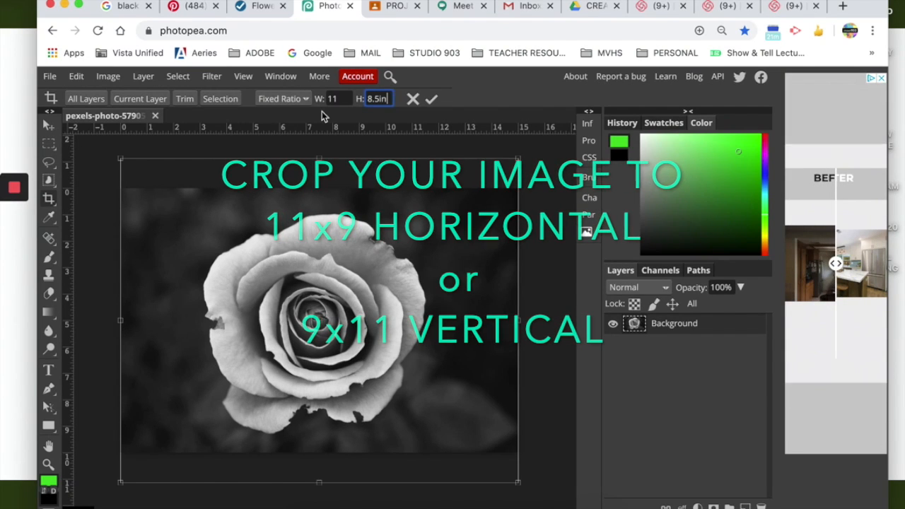
{"action": "key", "text": "BackSpace"}
{"action": "key", "text": "BackSpace"}
{"action": "key", "text": "BackSpace"}
{"action": "key", "text": "BackSpace"}
{"action": "key", "text": "BackSpace"}
{"action": "type", "text": "9"}
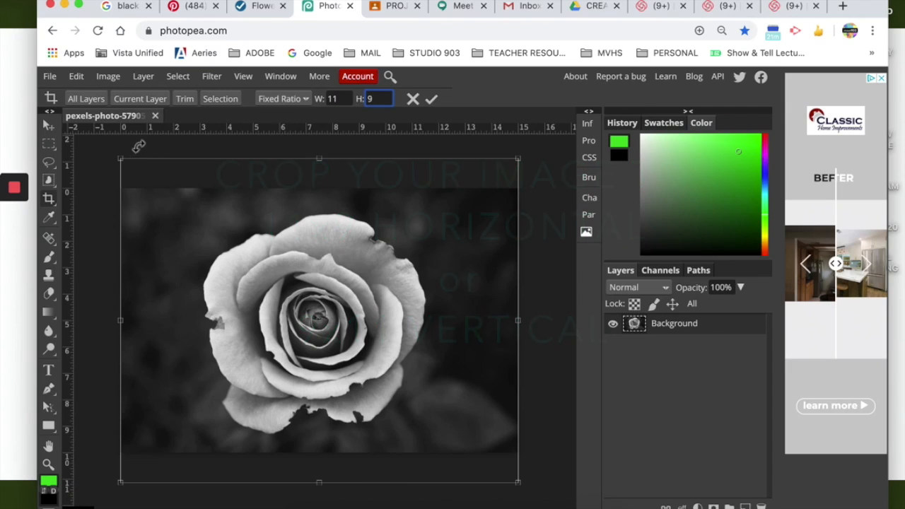
Try cropping the photo with an 11:9 frame that places the rose off-centre, and undo the crop
{"action": "left_click_drag", "start_coordinate": [121, 163], "coordinate": [170, 205]}
{"action": "left_click_drag", "start_coordinate": [168, 485], "coordinate": [209, 444]}
{"action": "left_click_drag", "start_coordinate": [208, 198], "coordinate": [195, 186]}
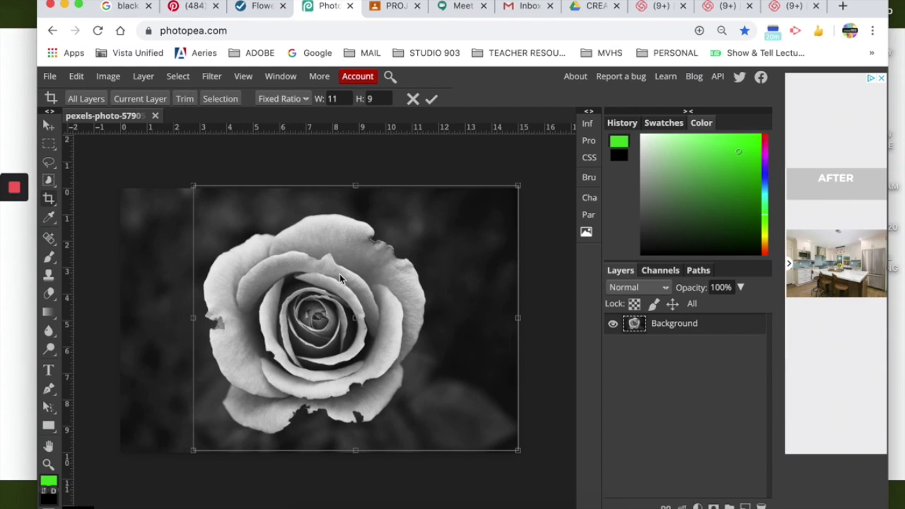
{"action": "left_click", "coordinate": [432, 99]}
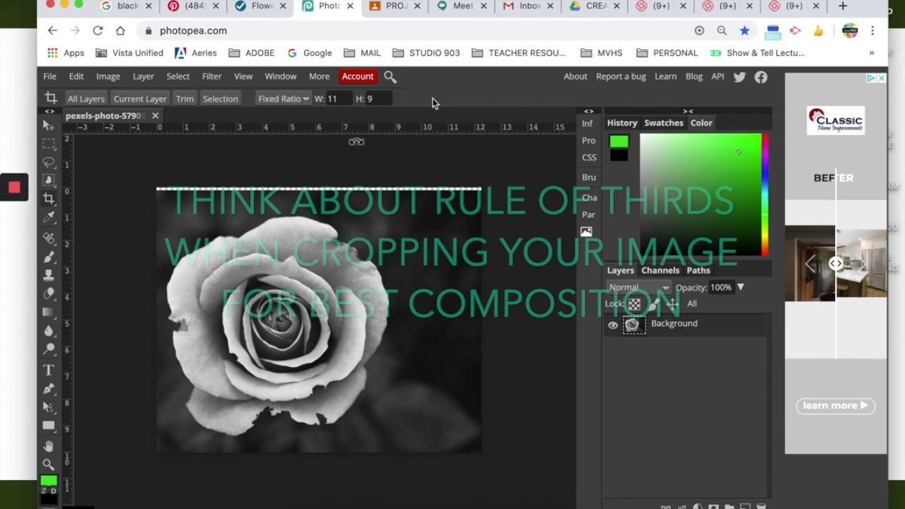
{"action": "key", "text": "super+z"}
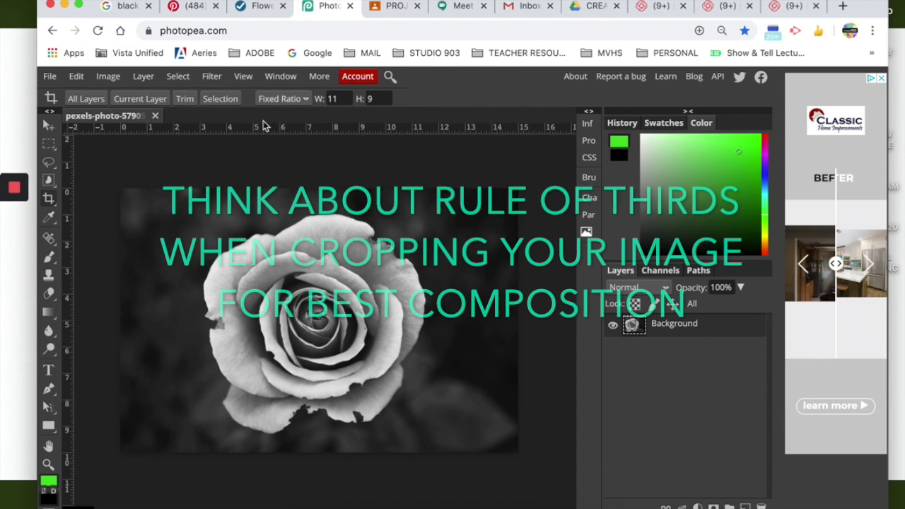
Start a new crop of the rose photo with a fixed ratio of width 11 and height 9
{"action": "left_click", "coordinate": [185, 99]}
{"action": "left_click_drag", "start_coordinate": [338, 99], "coordinate": [291, 99]}
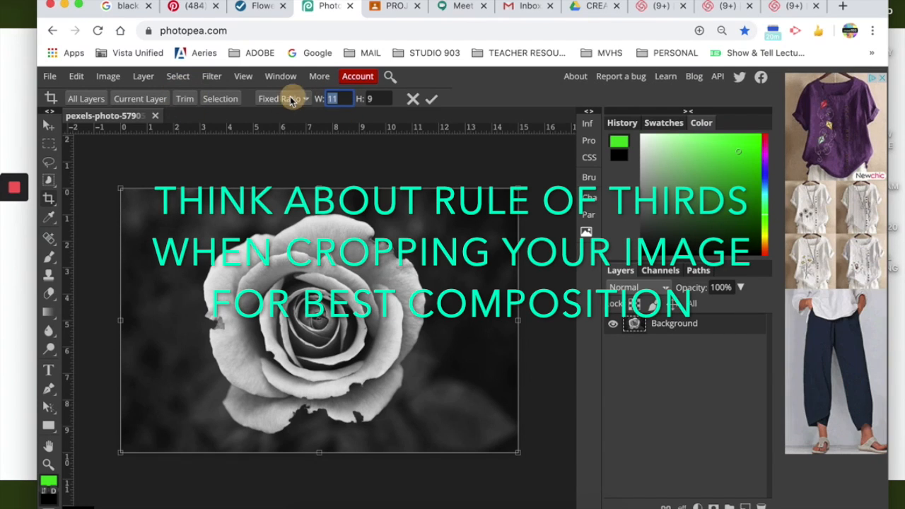
{"action": "type", "text": "11"}
{"action": "key", "text": "Tab"}
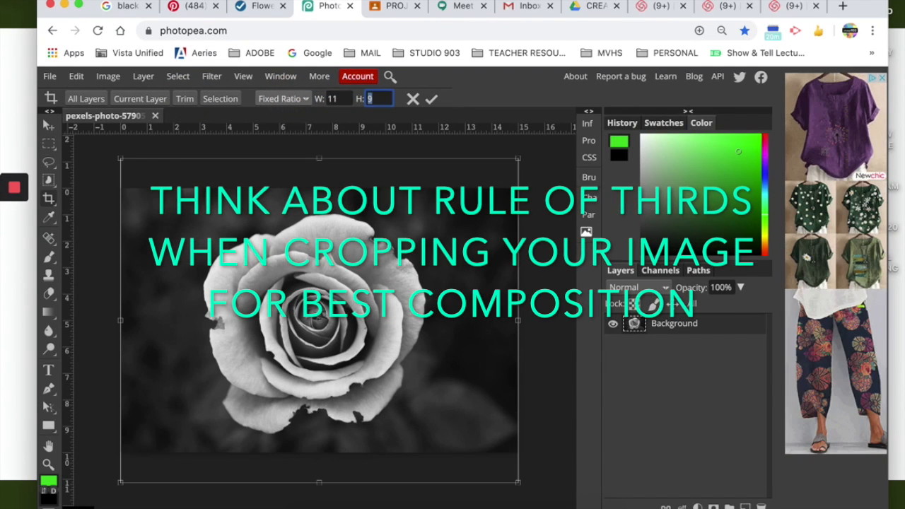
{"action": "type", "text": "8.5"}
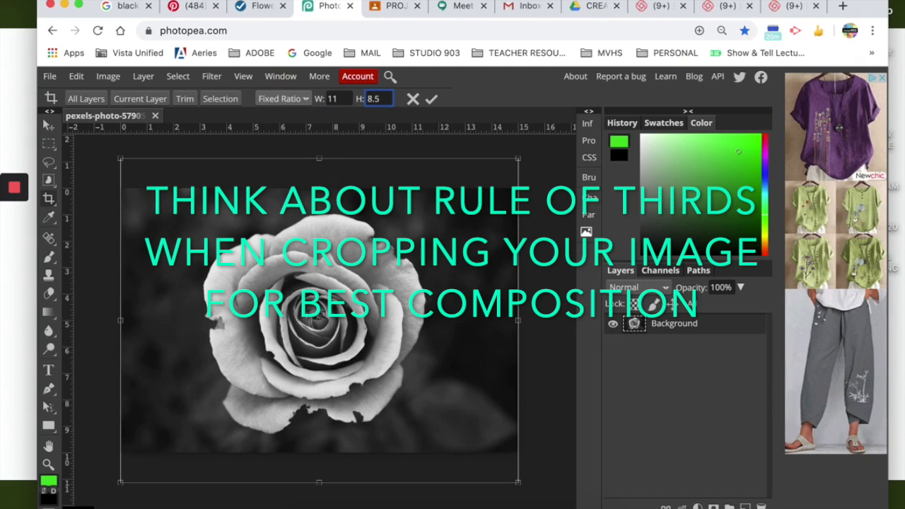
{"action": "key", "text": "Return"}
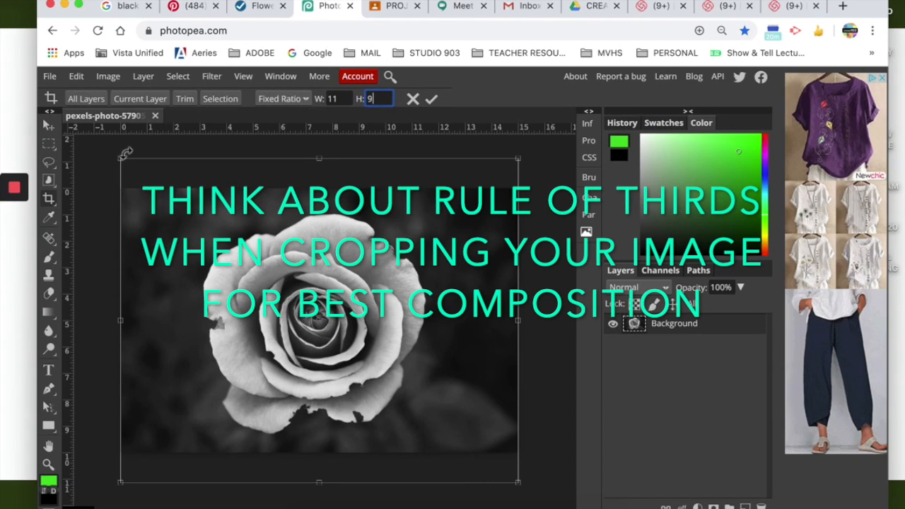
Fit the crop frame within the photo's height, place the rose off-centre in it, and apply the crop
{"action": "left_click_drag", "start_coordinate": [119, 156], "coordinate": [154, 210]}
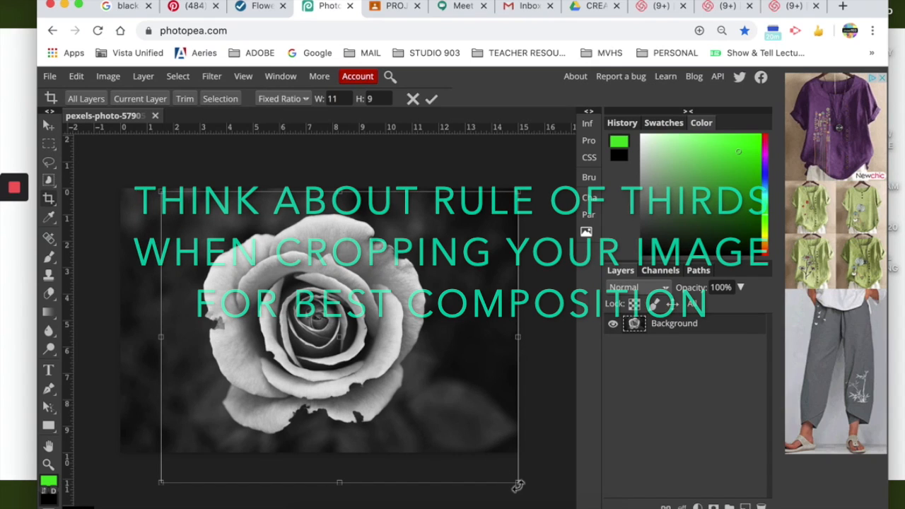
{"action": "left_click_drag", "start_coordinate": [517, 485], "coordinate": [479, 451]}
{"action": "left_click_drag", "start_coordinate": [444, 403], "coordinate": [451, 377]}
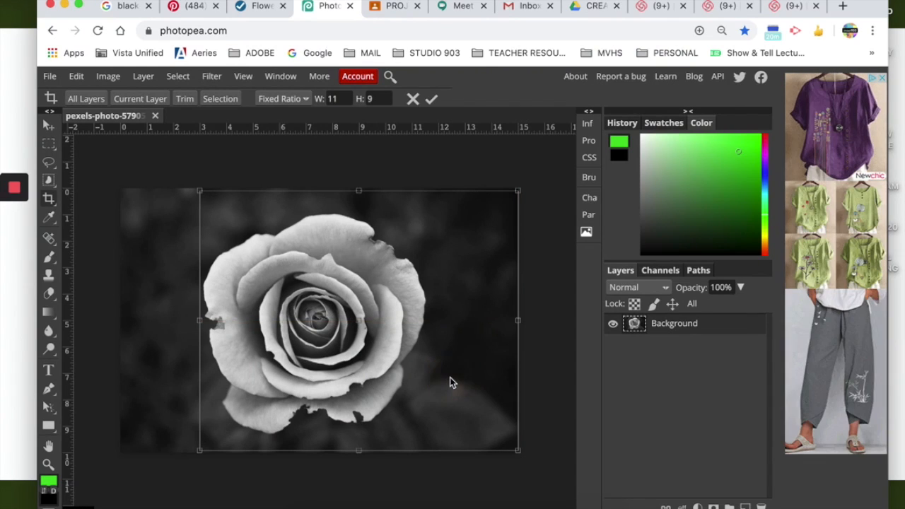
{"action": "left_click", "coordinate": [431, 99]}
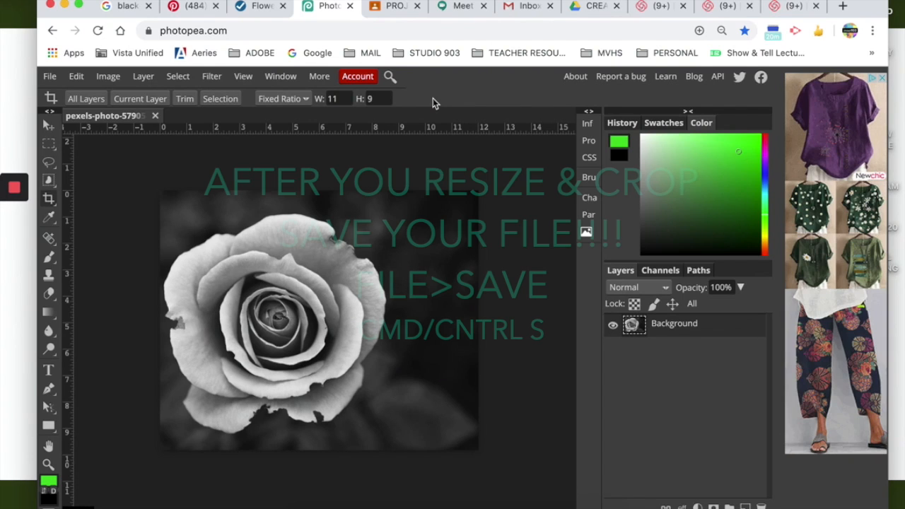
Check the cropped photo's width, height and DPI in the Image Size dialog without changing them
{"action": "left_click", "coordinate": [108, 77]}
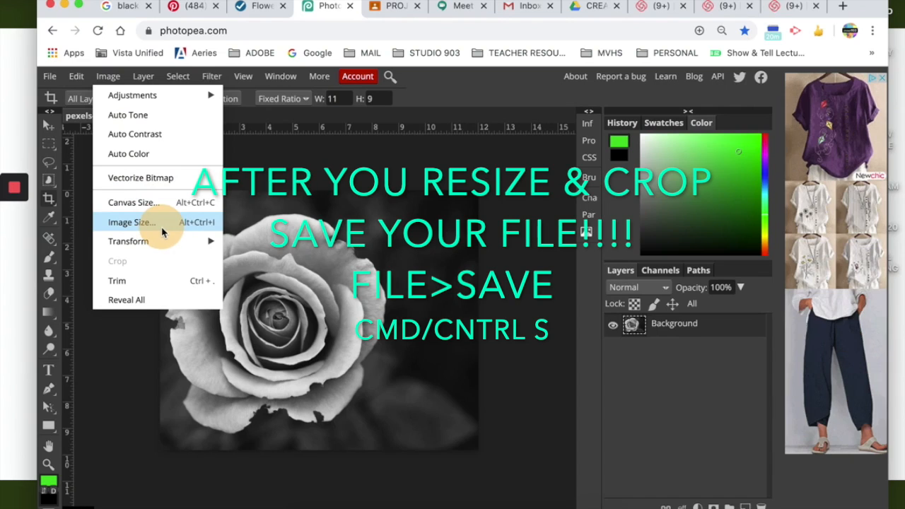
{"action": "left_click", "coordinate": [138, 222]}
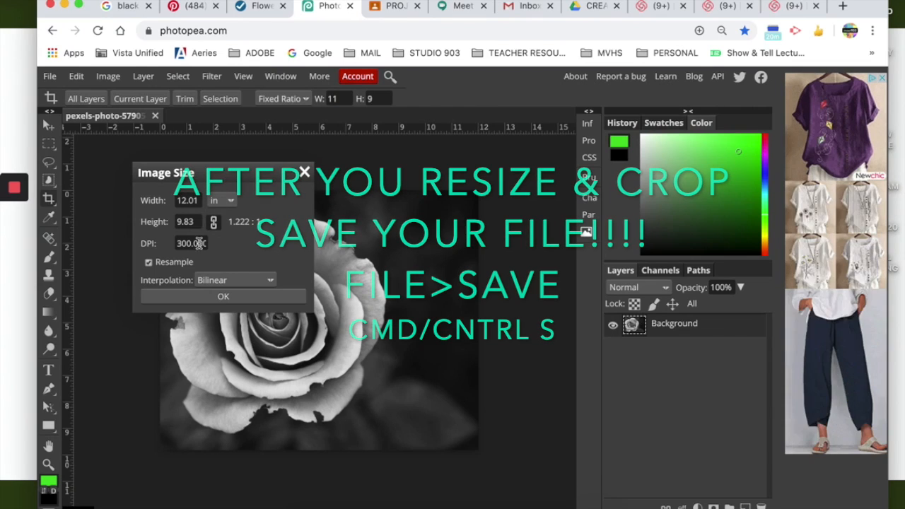
{"action": "left_click", "coordinate": [304, 172]}
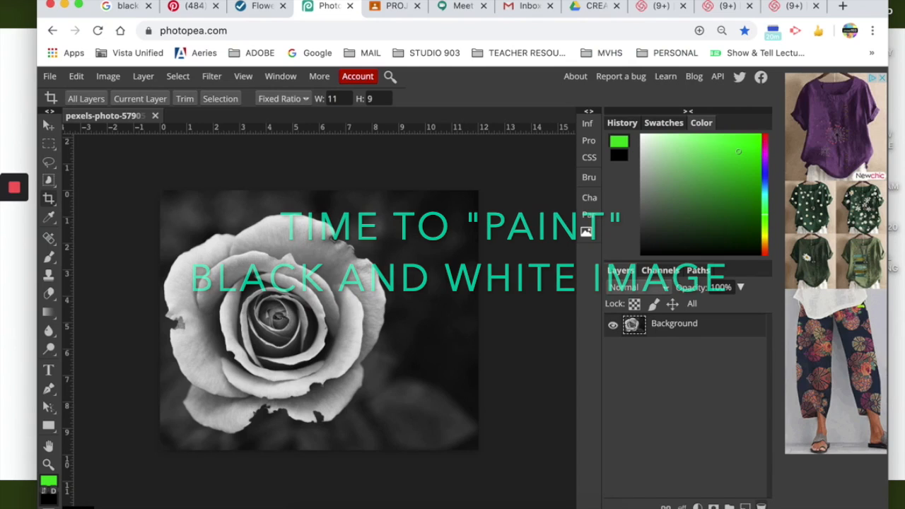
Add a new empty layer above the photo and fully lock the Background layer
{"action": "left_click", "coordinate": [745, 505]}
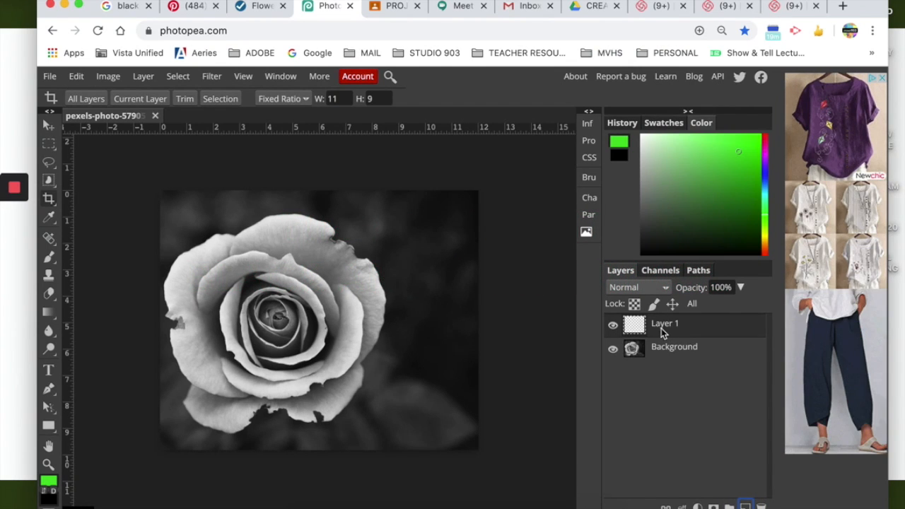
{"action": "left_click", "coordinate": [682, 348]}
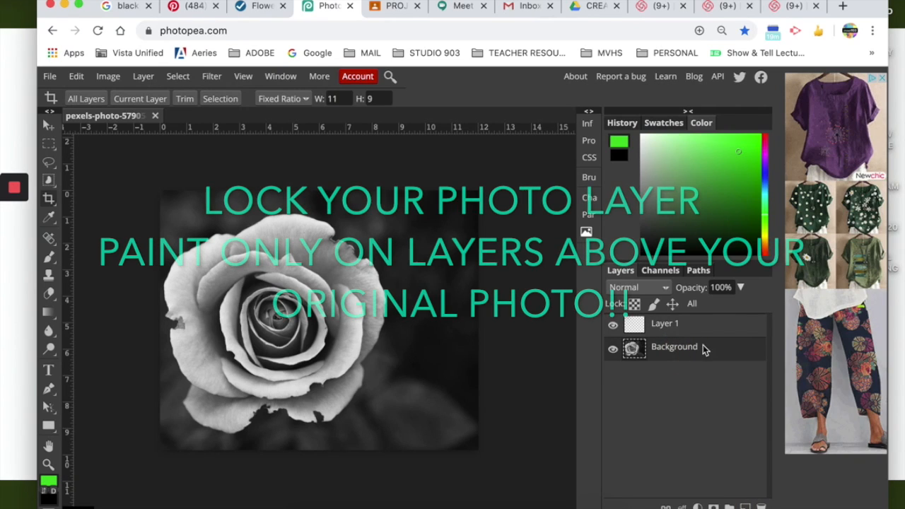
{"action": "right_click", "coordinate": [704, 349]}
{"action": "left_click", "coordinate": [714, 349]}
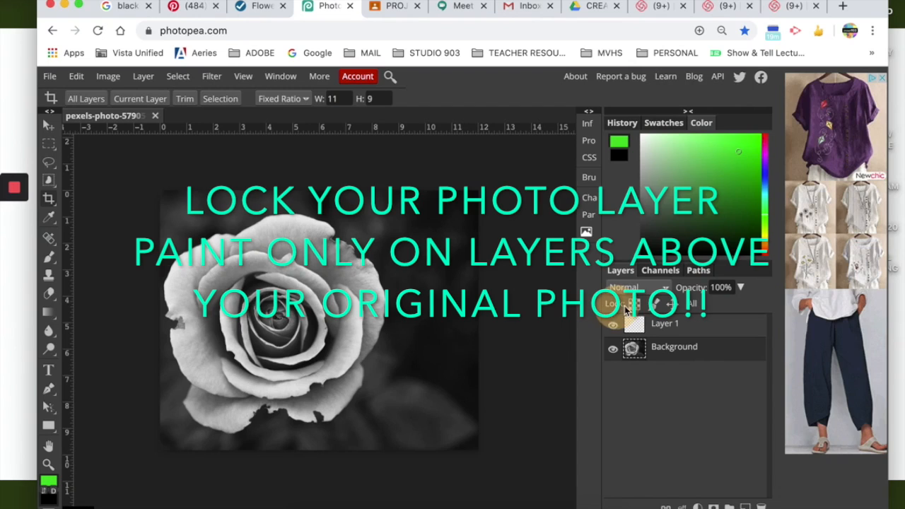
{"action": "left_click", "coordinate": [691, 306]}
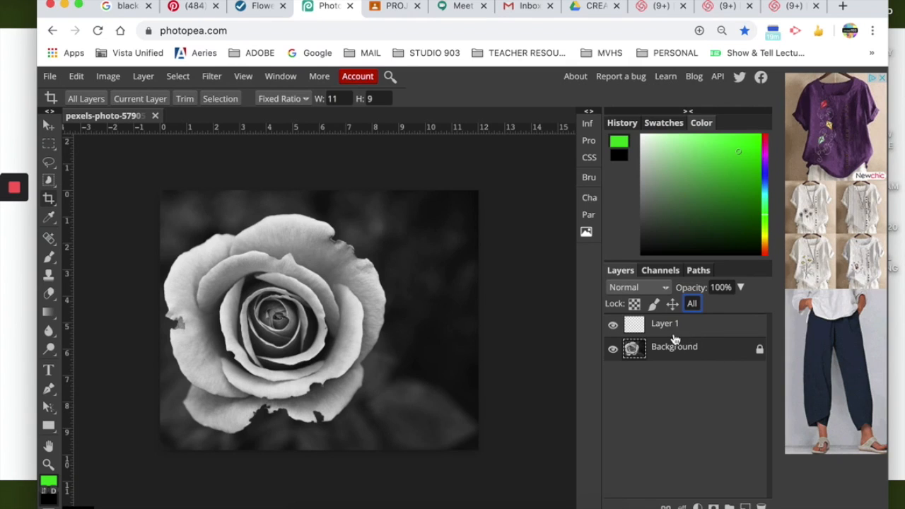
Make Layer 1 active, choose the Brush tool and set the foreground colour to orange, hex e47b34
{"action": "left_click", "coordinate": [665, 326]}
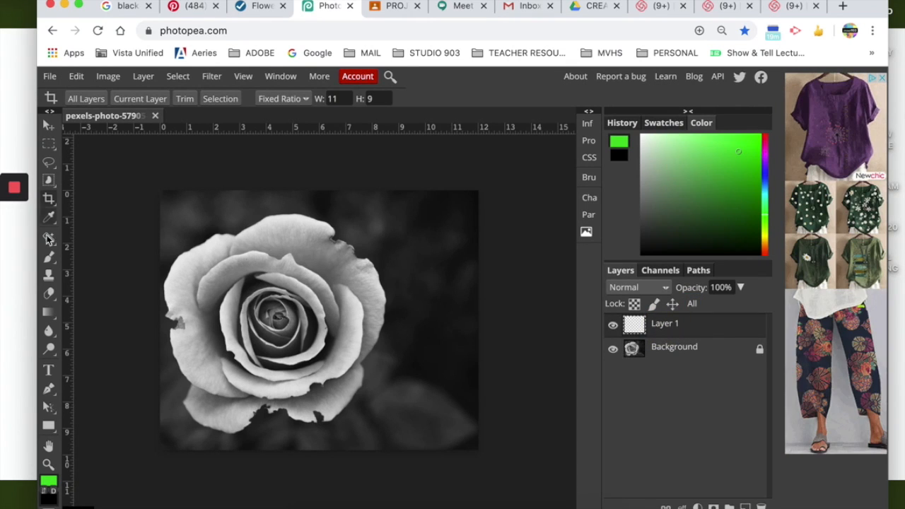
{"action": "left_click", "coordinate": [49, 257]}
{"action": "left_click", "coordinate": [48, 484]}
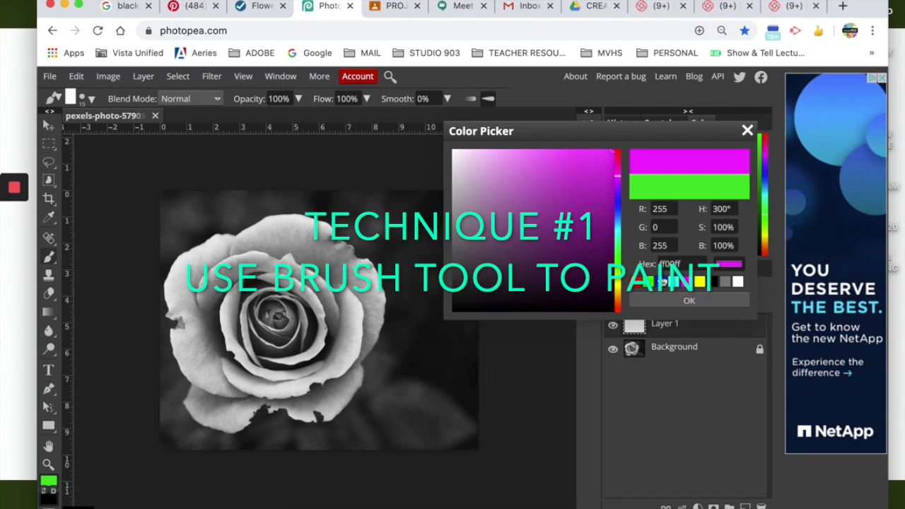
{"action": "left_click", "coordinate": [657, 283]}
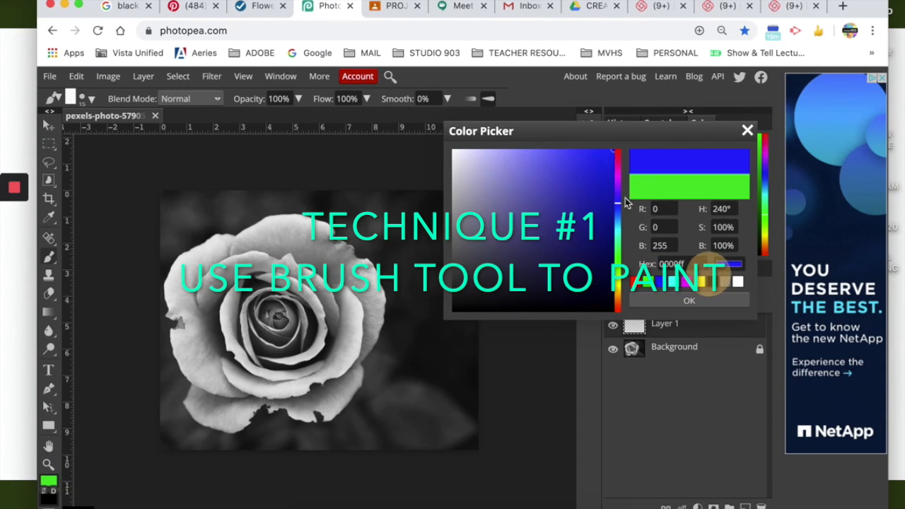
{"action": "left_click_drag", "start_coordinate": [618, 196], "coordinate": [621, 182]}
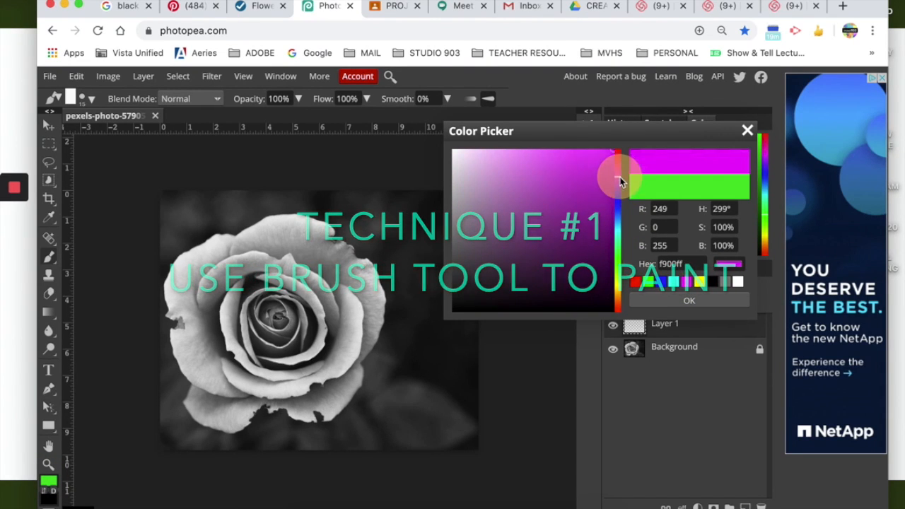
{"action": "left_click", "coordinate": [606, 173]}
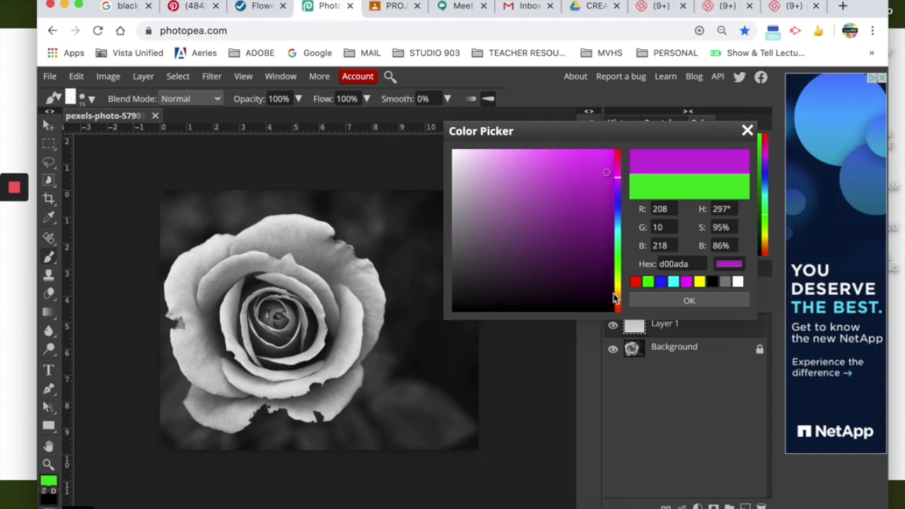
{"action": "left_click", "coordinate": [613, 294]}
{"action": "left_click", "coordinate": [619, 304]}
{"action": "left_click", "coordinate": [577, 168]}
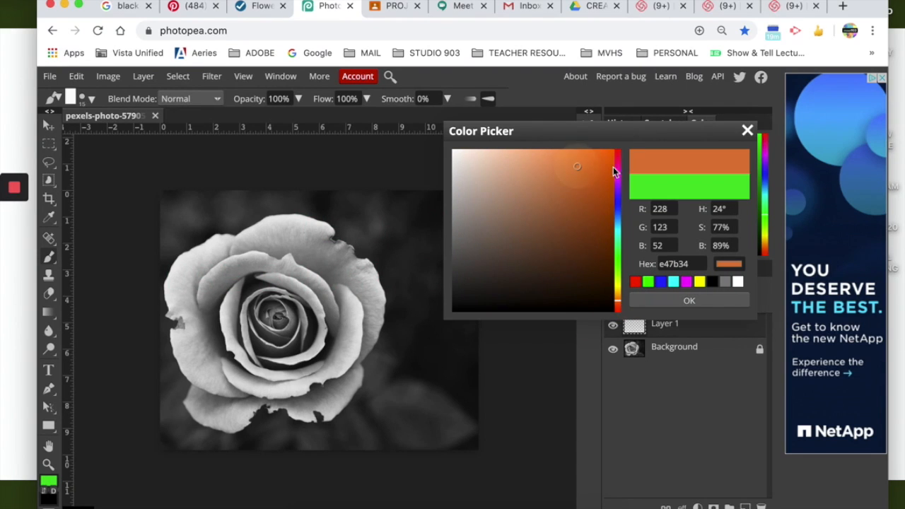
{"action": "left_click", "coordinate": [690, 301]}
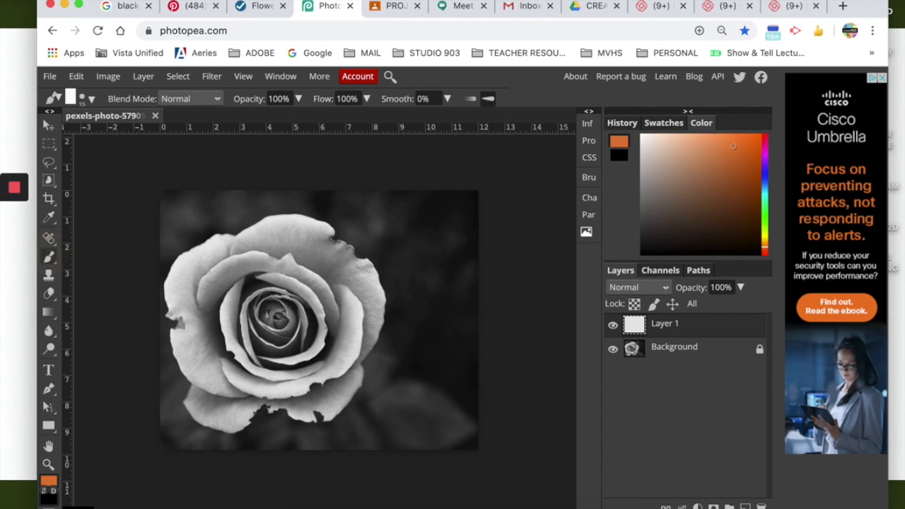
Rename Layer 1 as "orange flower" and choose the Brush Tool for painting
{"action": "double_click", "coordinate": [664, 324]}
{"action": "right_click", "coordinate": [55, 260]}
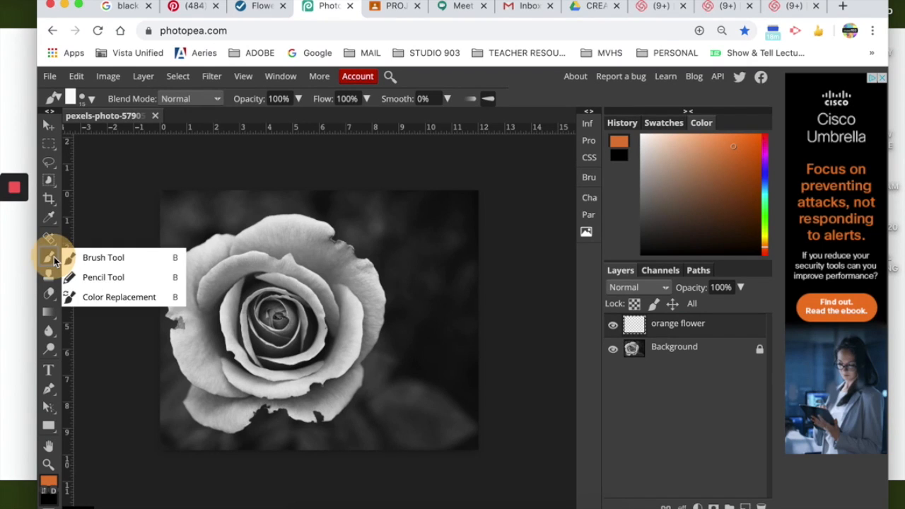
{"action": "left_click", "coordinate": [92, 266]}
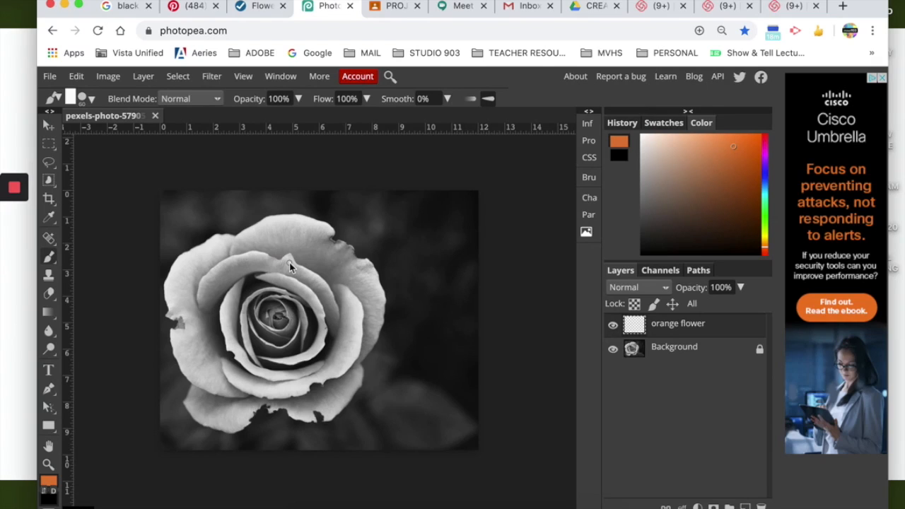
Enlarge the brush to 800 px and paint orange over the left and middle of the rose on the orange flower layer
{"action": "key", "text": "bracketright"}
{"action": "key", "text": "bracketright"}
{"action": "key", "text": "bracketright"}
{"action": "mouse_move", "coordinate": [289, 262]}
{"action": "left_mouse_down"}
{"action": "mouse_move", "coordinate": [245, 288]}
{"action": "mouse_move", "coordinate": [206, 290]}
{"action": "mouse_move", "coordinate": [216, 273]}
{"action": "mouse_move", "coordinate": [216, 360]}
{"action": "mouse_move", "coordinate": [233, 410]}
{"action": "mouse_move", "coordinate": [300, 381]}
{"action": "mouse_move", "coordinate": [298, 290]}
{"action": "left_mouse_up"}
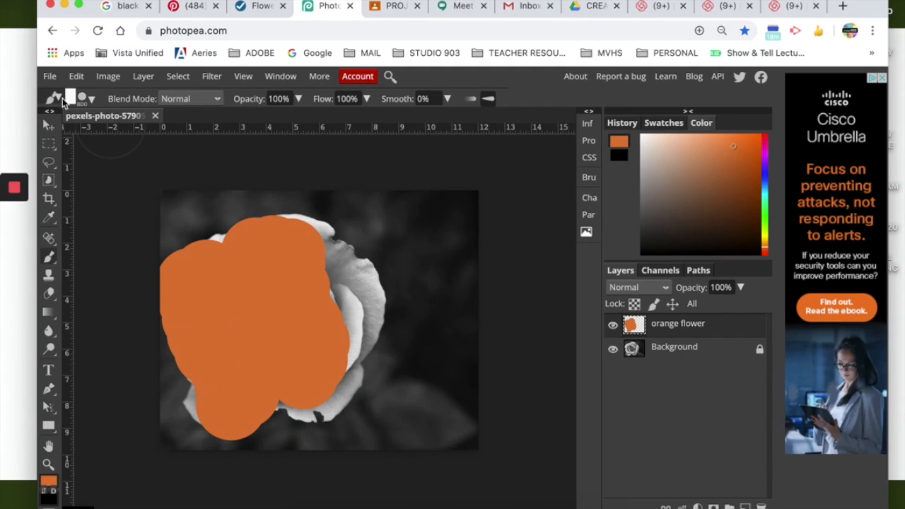
Lower the brush hardness for soft edges and paint orange over the rest of the rose
{"action": "left_click", "coordinate": [87, 99]}
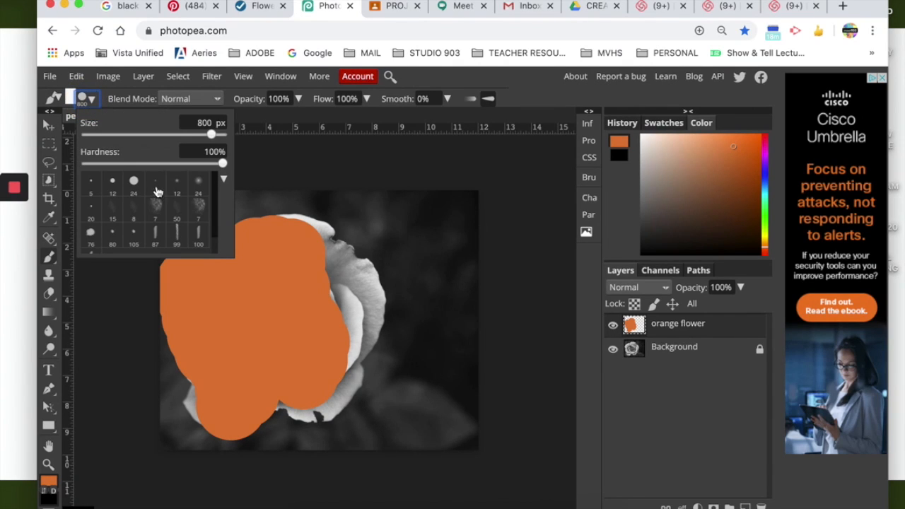
{"action": "left_click", "coordinate": [71, 94]}
{"action": "left_click", "coordinate": [56, 99]}
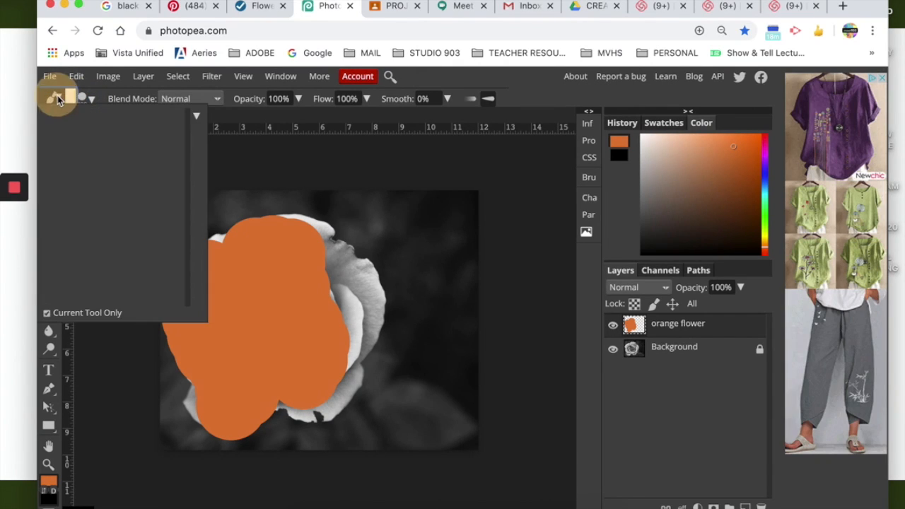
{"action": "left_click", "coordinate": [196, 116]}
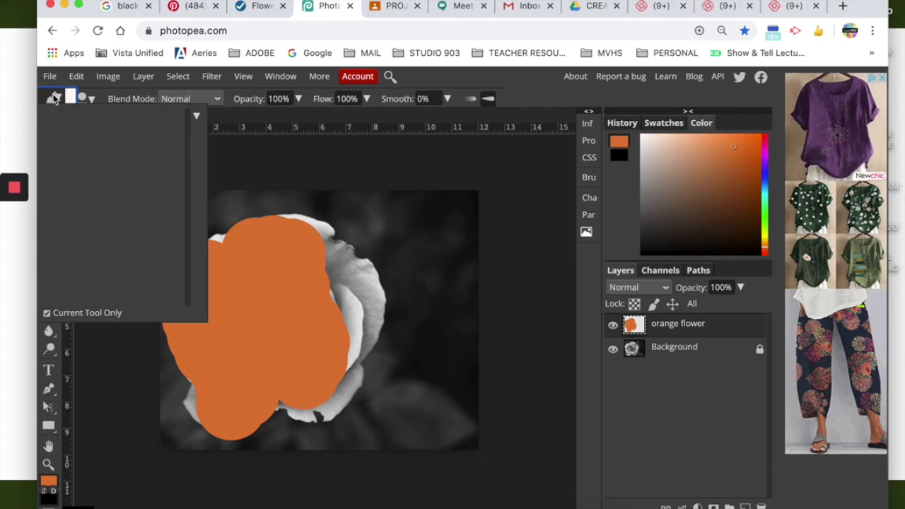
{"action": "left_click", "coordinate": [93, 101]}
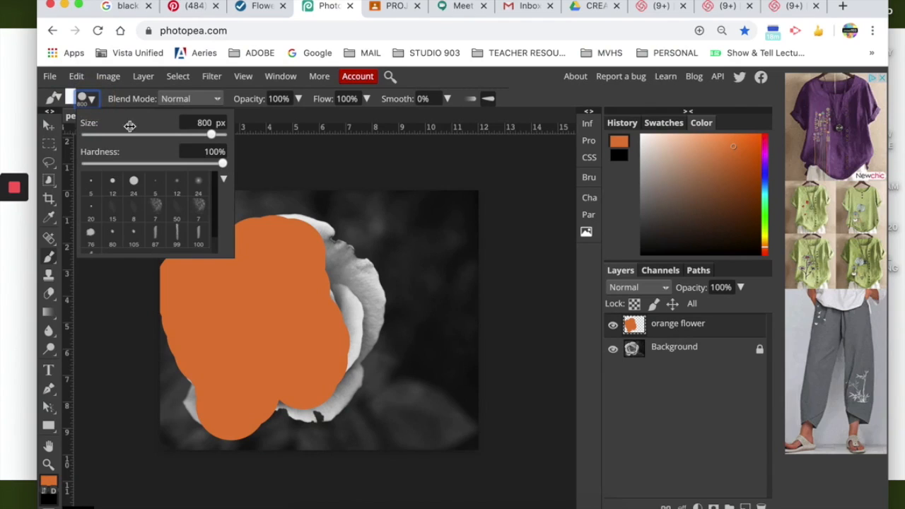
{"action": "left_click_drag", "start_coordinate": [223, 163], "coordinate": [128, 164]}
{"action": "left_click", "coordinate": [344, 277]}
{"action": "mouse_move", "coordinate": [319, 273]}
{"action": "left_mouse_down"}
{"action": "mouse_move", "coordinate": [374, 340]}
{"action": "mouse_move", "coordinate": [344, 268]}
{"action": "mouse_move", "coordinate": [329, 308]}
{"action": "mouse_move", "coordinate": [316, 254]}
{"action": "mouse_move", "coordinate": [242, 246]}
{"action": "mouse_move", "coordinate": [198, 270]}
{"action": "mouse_move", "coordinate": [201, 382]}
{"action": "mouse_move", "coordinate": [220, 423]}
{"action": "mouse_move", "coordinate": [299, 409]}
{"action": "mouse_move", "coordinate": [338, 388]}
{"action": "mouse_move", "coordinate": [363, 346]}
{"action": "mouse_move", "coordinate": [337, 243]}
{"action": "mouse_move", "coordinate": [300, 217]}
{"action": "mouse_move", "coordinate": [262, 220]}
{"action": "left_mouse_up"}
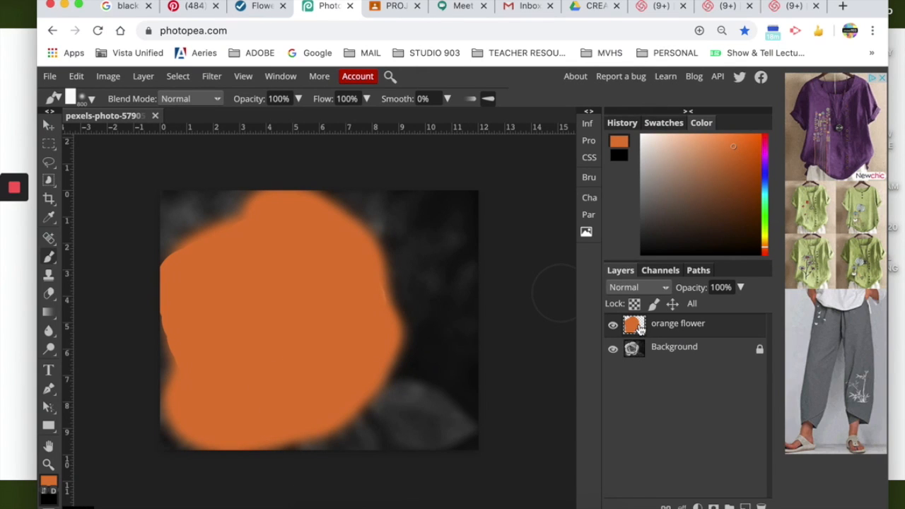
Set the orange flower layer's blend mode to Multiply
{"action": "left_click", "coordinate": [637, 287]}
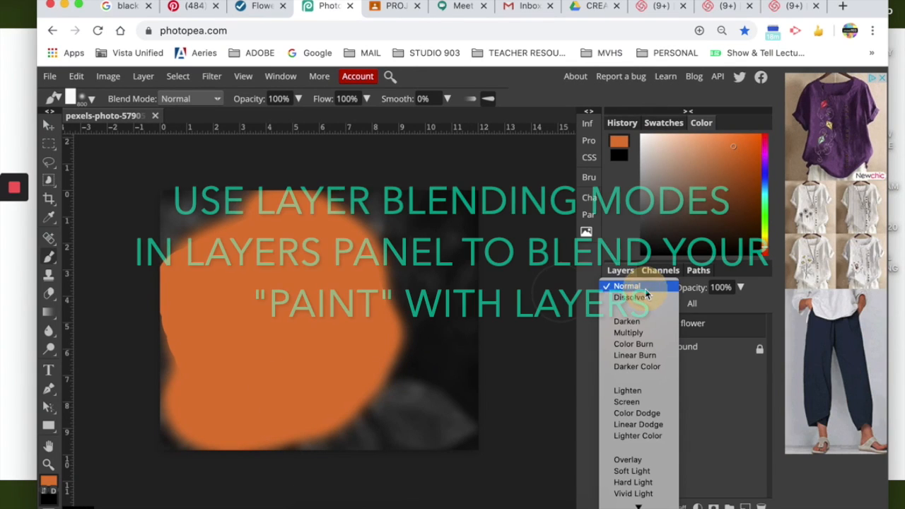
{"action": "left_click", "coordinate": [640, 329]}
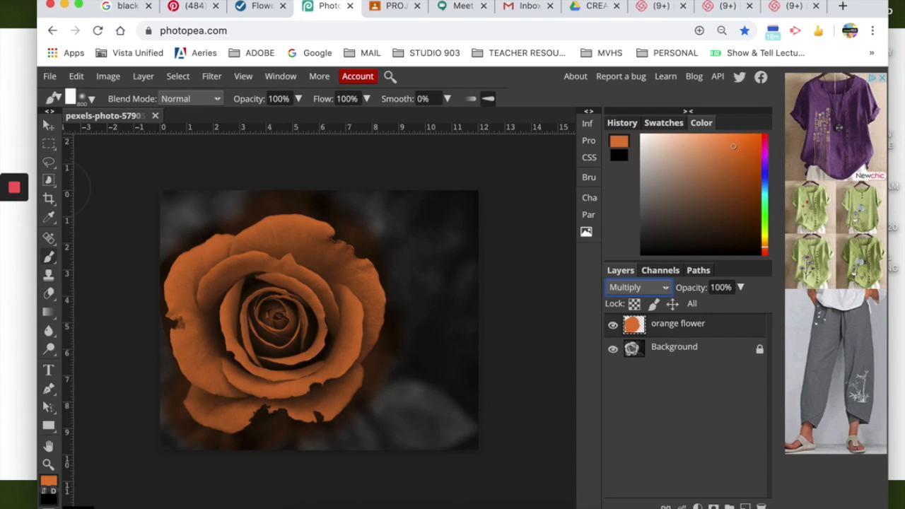
Outline the rose freehand with Lasso Select and invert the selection to cover the area outside the petals
{"action": "right_click", "coordinate": [51, 164]}
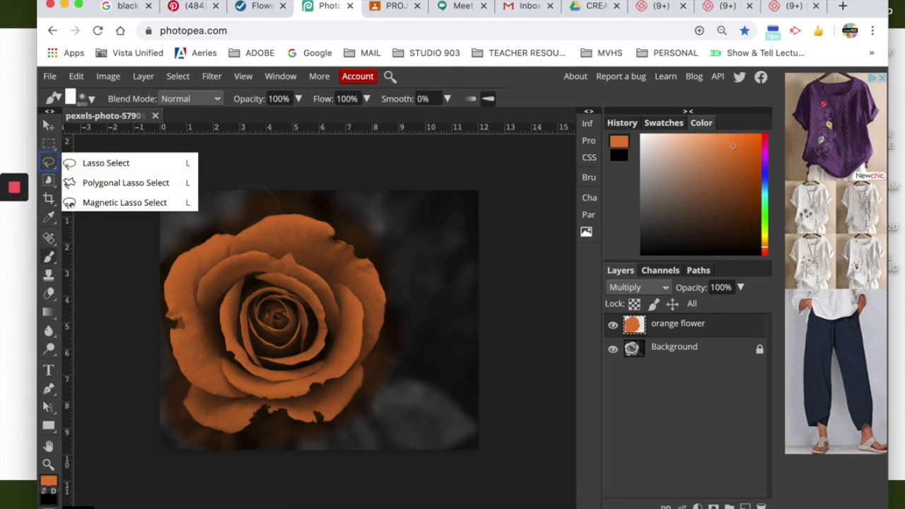
{"action": "left_click", "coordinate": [99, 162]}
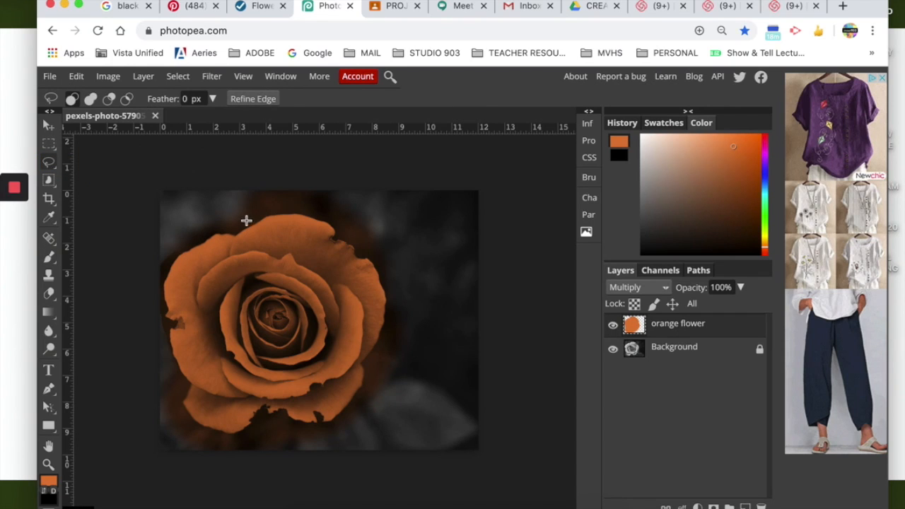
{"action": "mouse_move", "coordinate": [246, 227]}
{"action": "left_mouse_down"}
{"action": "mouse_move", "coordinate": [278, 210]}
{"action": "mouse_move", "coordinate": [338, 224]}
{"action": "mouse_move", "coordinate": [377, 271]}
{"action": "mouse_move", "coordinate": [382, 302]}
{"action": "mouse_move", "coordinate": [371, 379]}
{"action": "mouse_move", "coordinate": [326, 429]}
{"action": "mouse_move", "coordinate": [274, 398]}
{"action": "mouse_move", "coordinate": [217, 435]}
{"action": "mouse_move", "coordinate": [184, 416]}
{"action": "mouse_move", "coordinate": [187, 385]}
{"action": "mouse_move", "coordinate": [153, 301]}
{"action": "mouse_move", "coordinate": [159, 265]}
{"action": "mouse_move", "coordinate": [181, 239]}
{"action": "mouse_move", "coordinate": [241, 228]}
{"action": "left_mouse_up"}
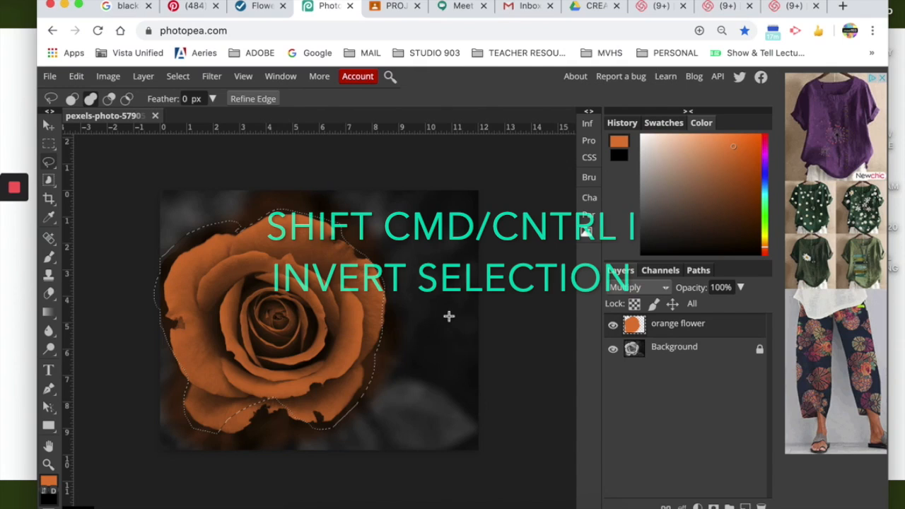
{"action": "key", "text": "shift+super+i"}
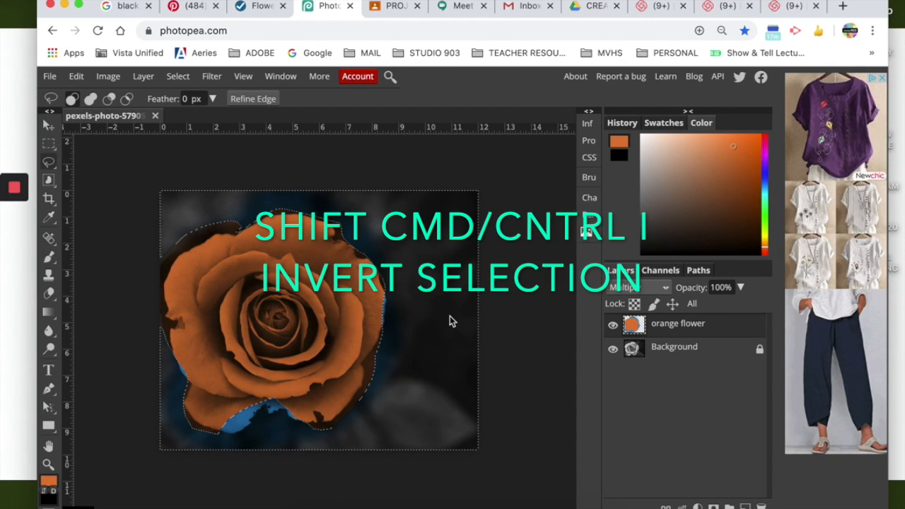
Delete the colour overspill outside the petals from the orange flower layer and clear the selection
{"action": "key", "text": "Delete"}
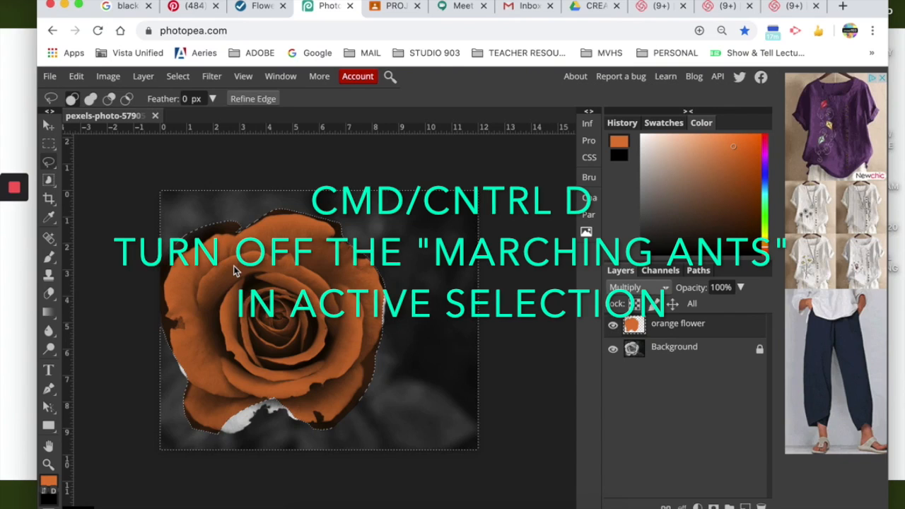
{"action": "key", "text": "super+d"}
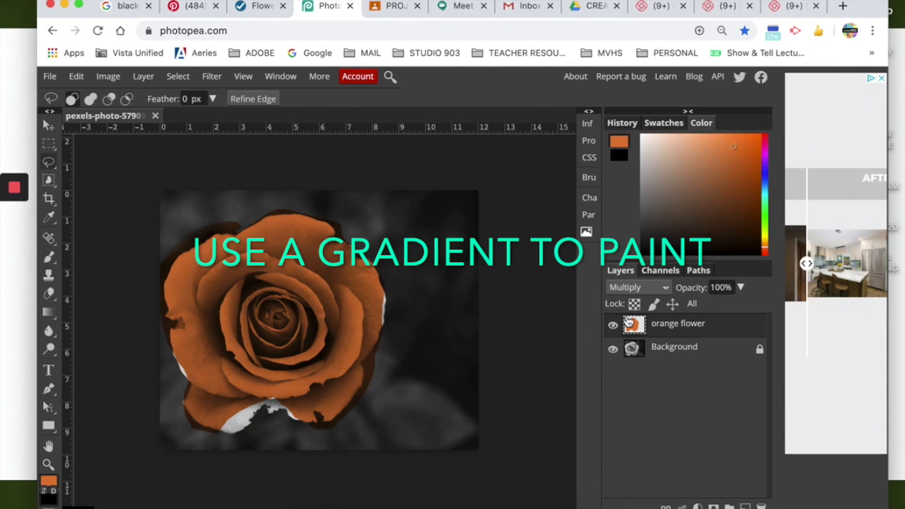
Add a new layer above the orange flower layer and open the Gradient tool's gradient for editing
{"action": "left_click", "coordinate": [745, 506]}
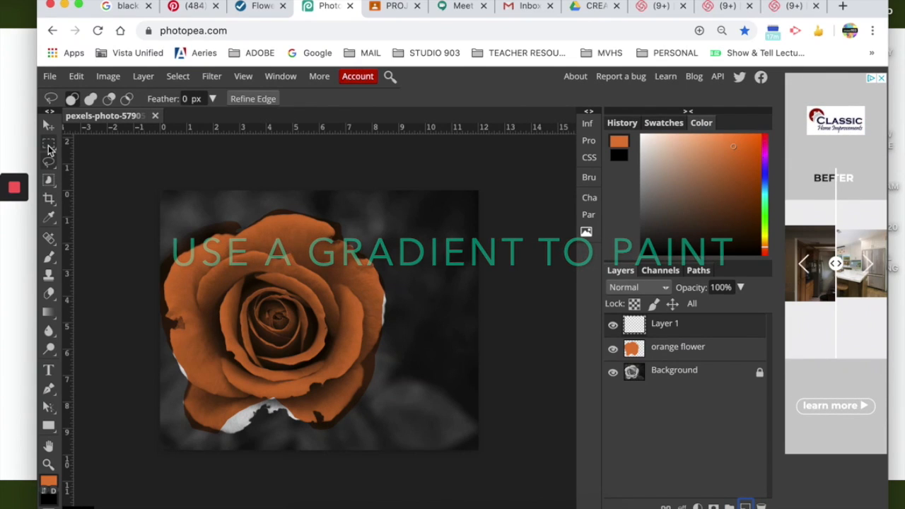
{"action": "left_click", "coordinate": [47, 314]}
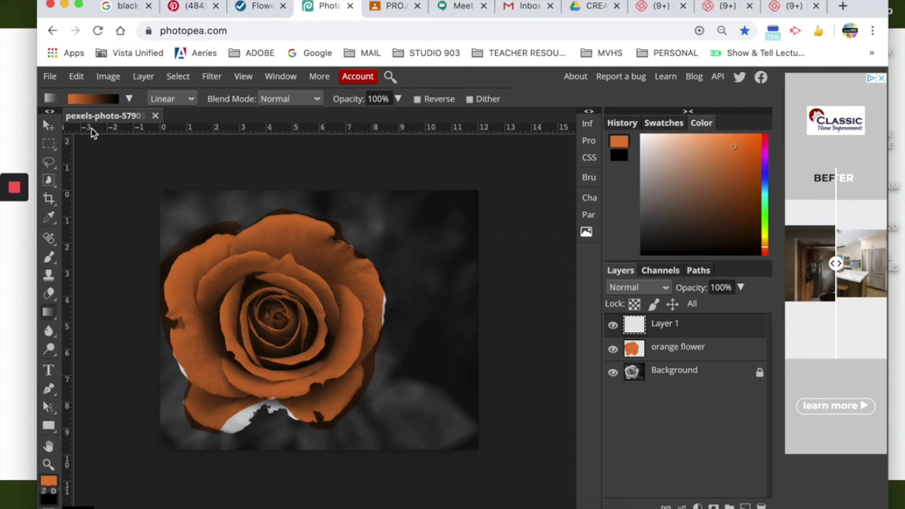
{"action": "left_click", "coordinate": [83, 101]}
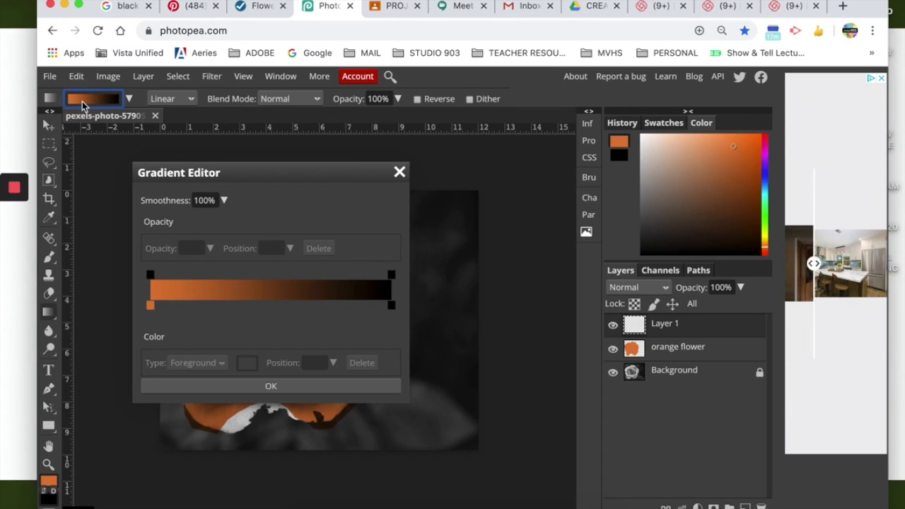
{"action": "left_click", "coordinate": [150, 305]}
{"action": "left_click", "coordinate": [247, 363]}
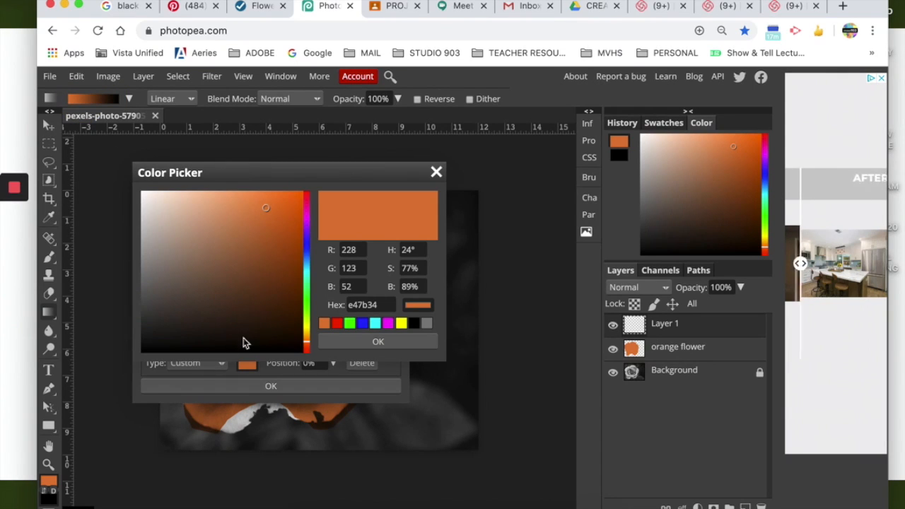
{"action": "left_click", "coordinate": [308, 224]}
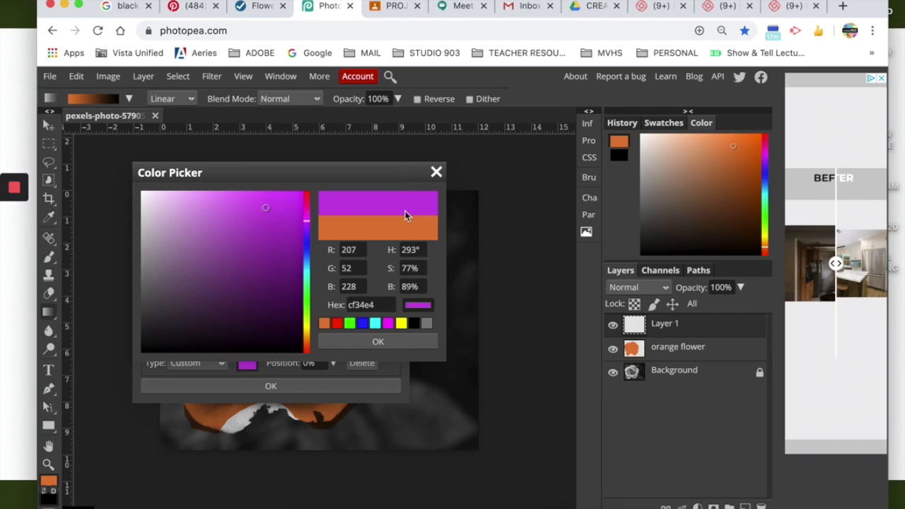
{"action": "left_click", "coordinate": [437, 172]}
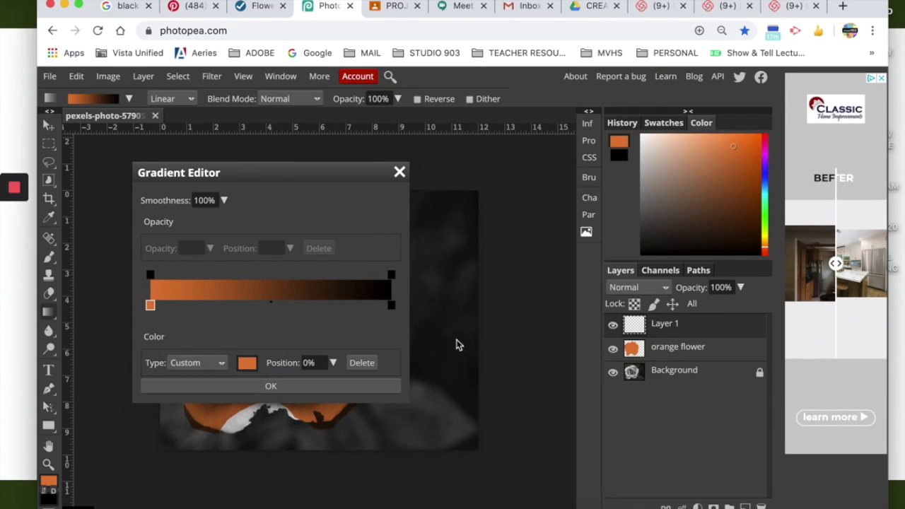
Set the gradient's starting colour stop to magenta, hex e334e4
{"action": "double_click", "coordinate": [151, 306]}
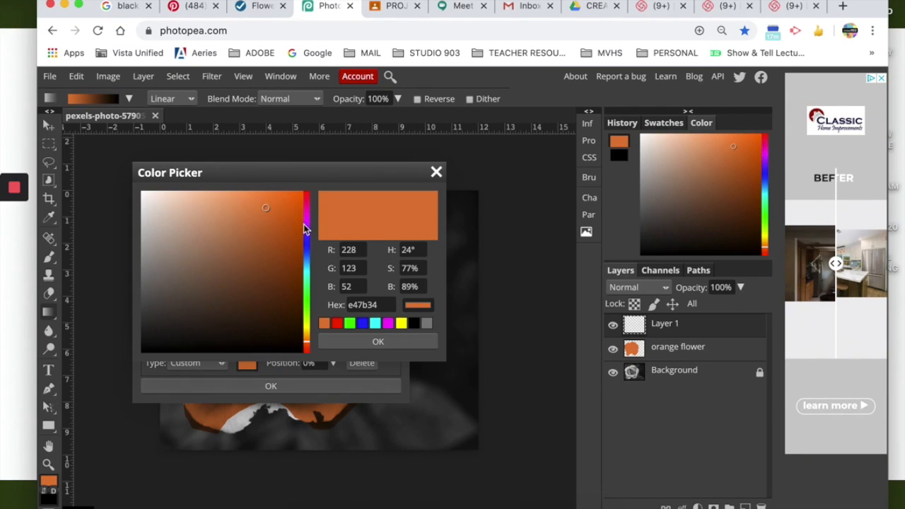
{"action": "left_click", "coordinate": [307, 218]}
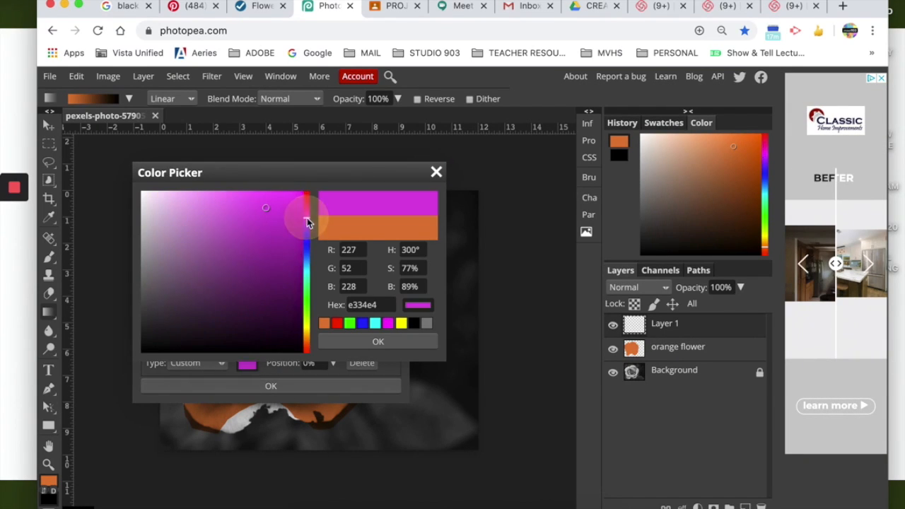
{"action": "left_click", "coordinate": [375, 342]}
Set the gradient's end colour stop to violet with hue 269°, saturation 92% and brightness 87%, and accept the gradient
{"action": "double_click", "coordinate": [394, 306]}
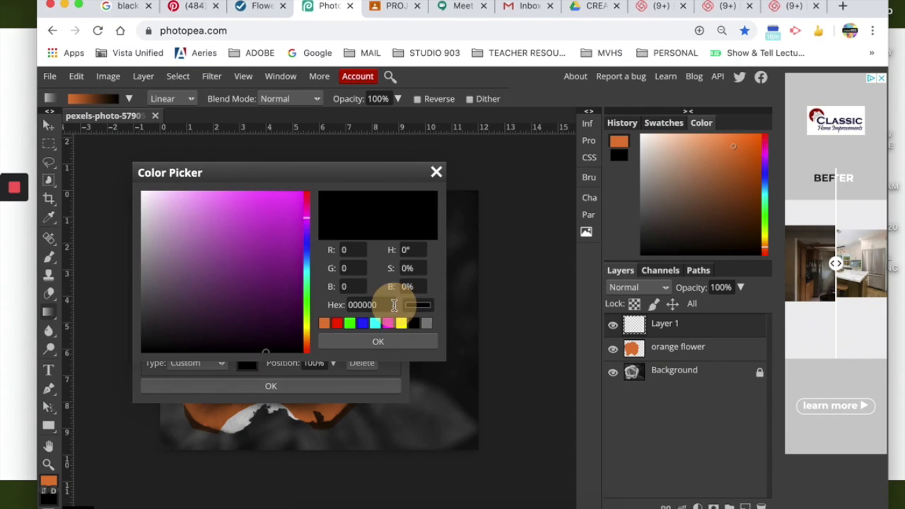
{"action": "left_click", "coordinate": [309, 248]}
{"action": "left_click_drag", "start_coordinate": [307, 238], "coordinate": [307, 232]}
{"action": "left_click", "coordinate": [290, 211]}
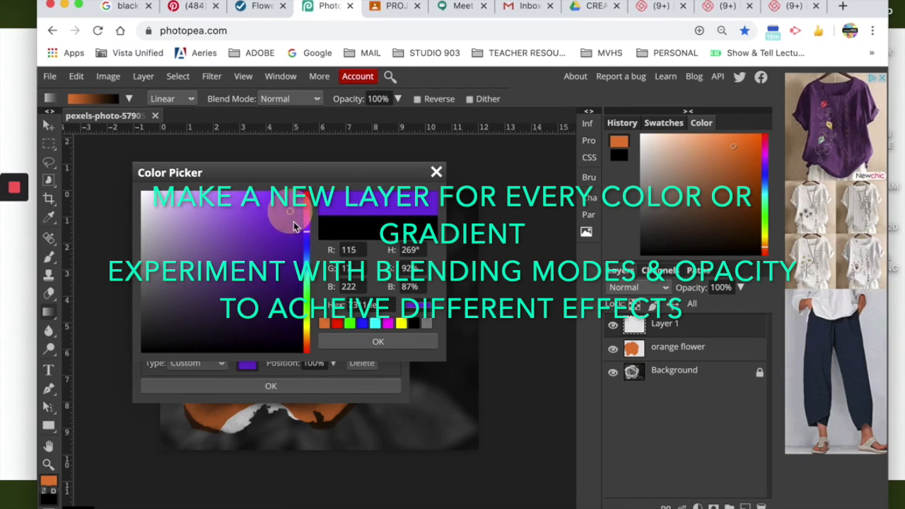
{"action": "left_click", "coordinate": [375, 341]}
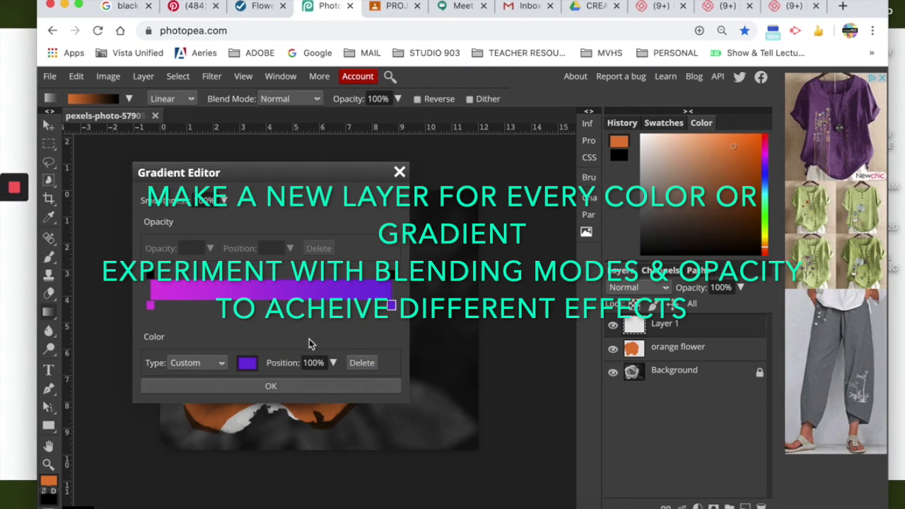
{"action": "left_click", "coordinate": [278, 387]}
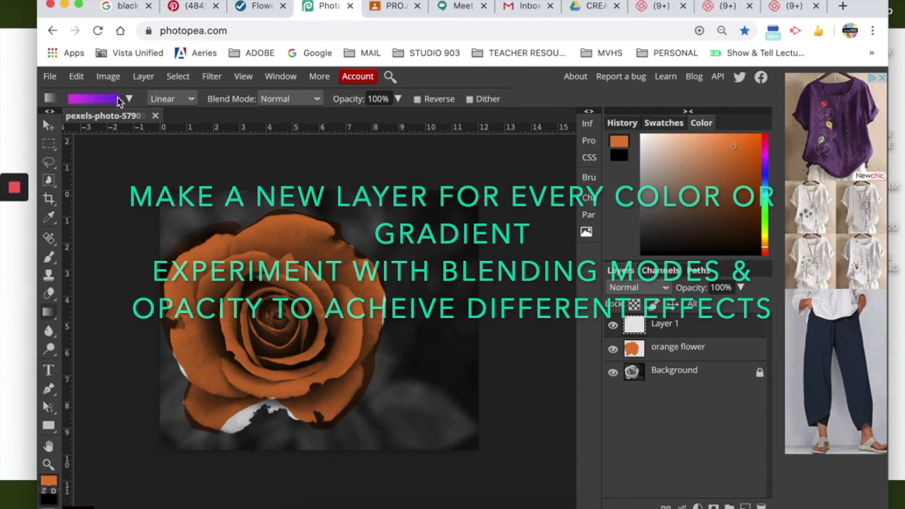
Fill Layer 1 with the linear gradient from the canvas's left edge towards its upper-right corner, and move the layer beneath orange flower
{"action": "left_click", "coordinate": [177, 100]}
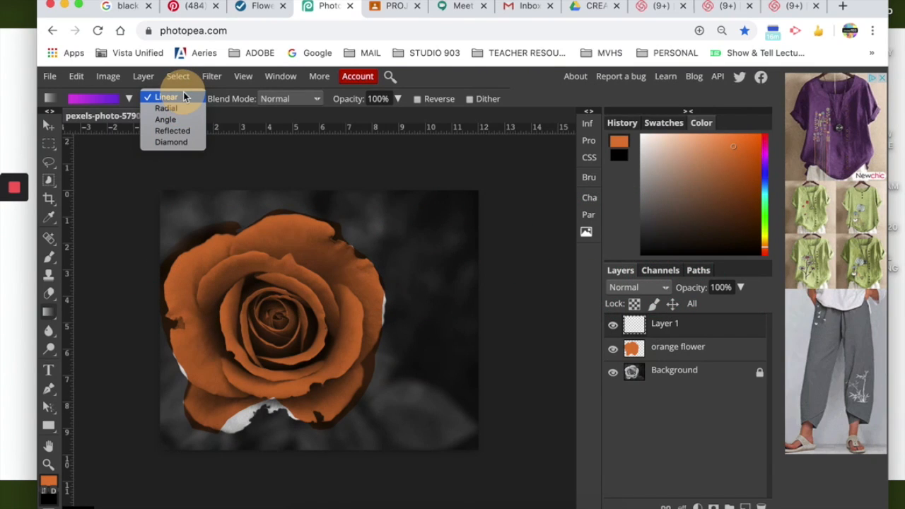
{"action": "left_click", "coordinate": [183, 92]}
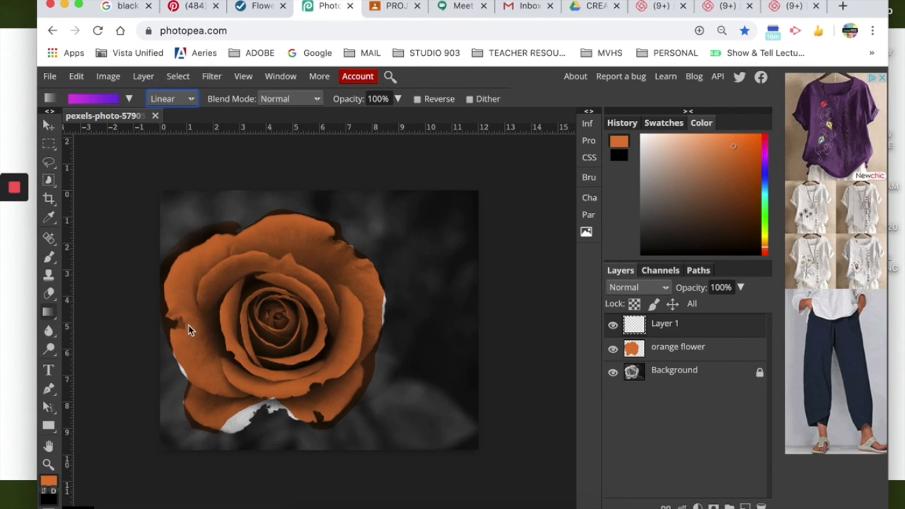
{"action": "left_click_drag", "start_coordinate": [160, 336], "coordinate": [466, 213]}
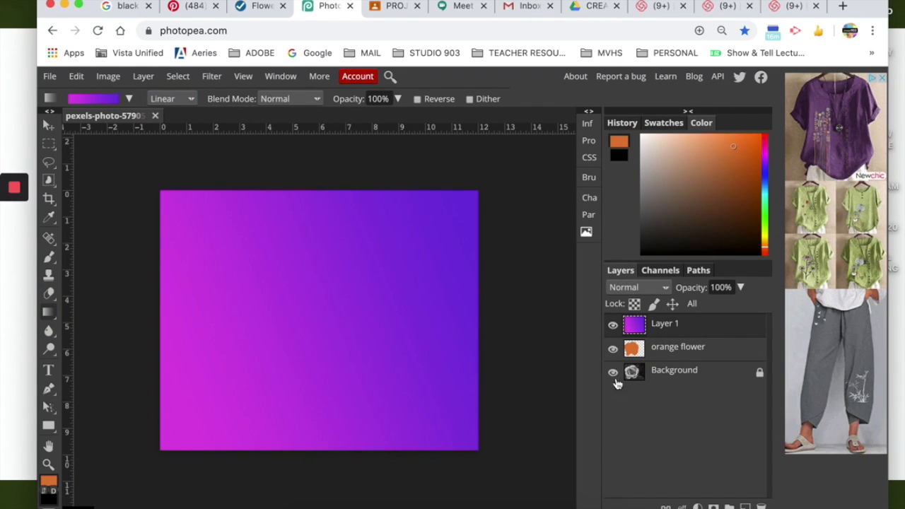
{"action": "left_click_drag", "start_coordinate": [636, 331], "coordinate": [634, 395]}
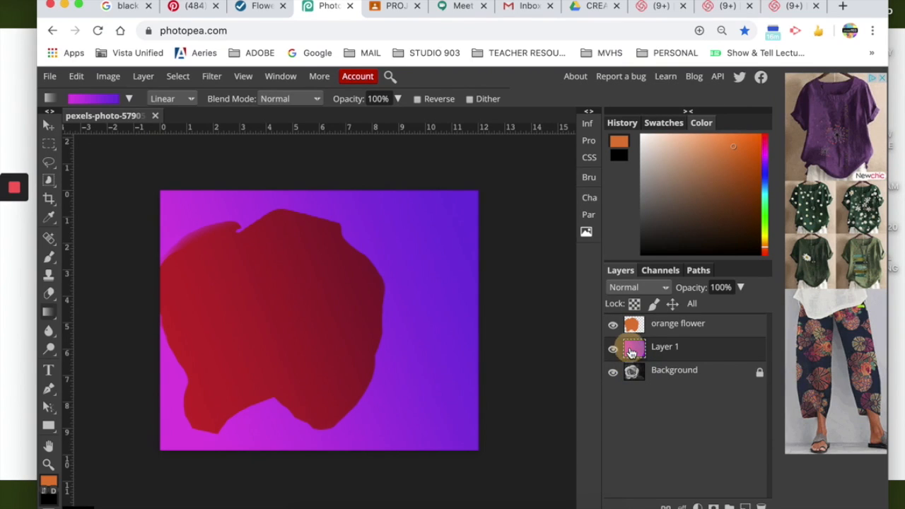
Try Multiply on Layer 1, reduce its opacity to 55% and set its blend mode to Soft Light
{"action": "left_click", "coordinate": [638, 287]}
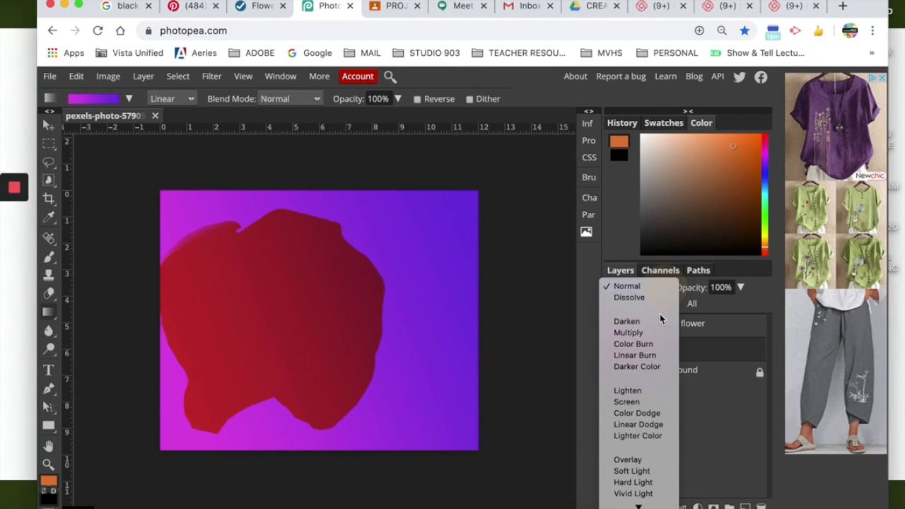
{"action": "left_click", "coordinate": [637, 330]}
{"action": "left_click", "coordinate": [740, 287]}
{"action": "left_click_drag", "start_coordinate": [741, 305], "coordinate": [717, 306]}
{"action": "left_click", "coordinate": [636, 287]}
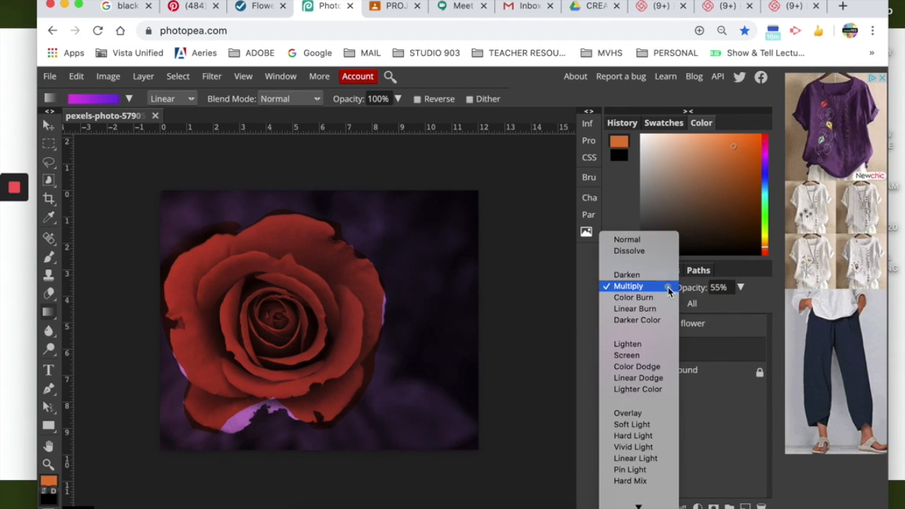
{"action": "left_click", "coordinate": [647, 425]}
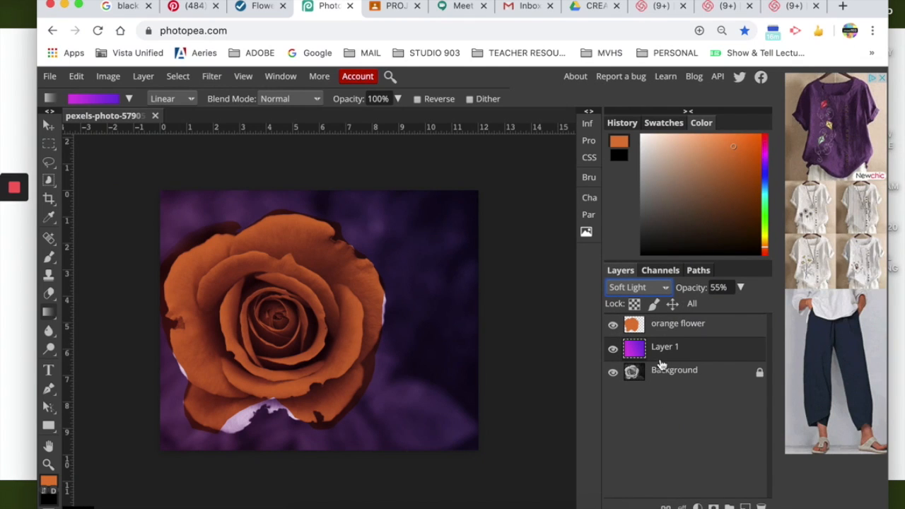
Hide the orange flower layer and the gradient layer, and make the Background layer active
{"action": "left_click", "coordinate": [639, 324]}
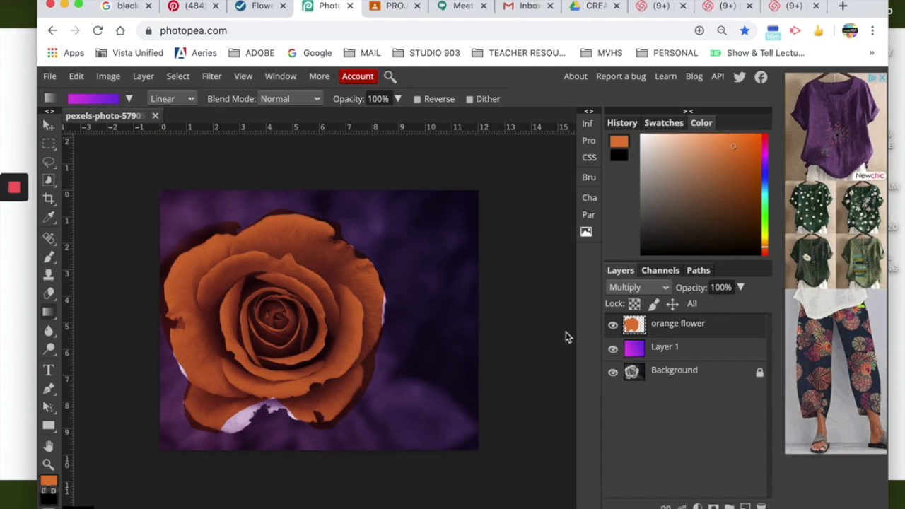
{"action": "left_click", "coordinate": [613, 326]}
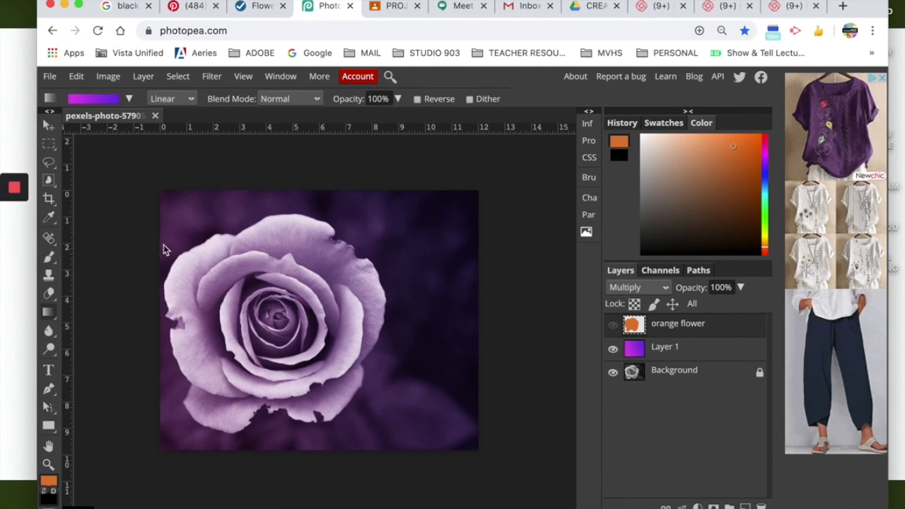
{"action": "left_click", "coordinate": [634, 375]}
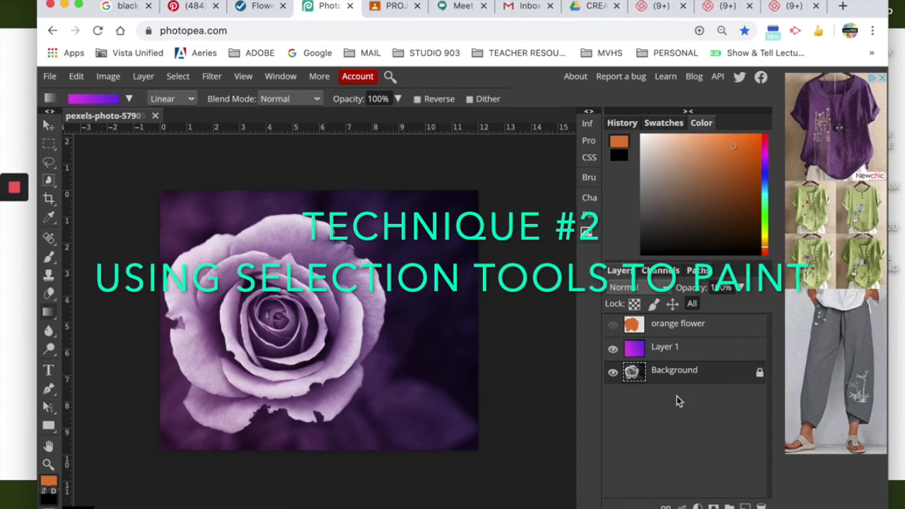
Switch to the Quick Selection tool and set its brush size to 557 px
{"action": "left_click_drag", "start_coordinate": [48, 180], "coordinate": [96, 182]}
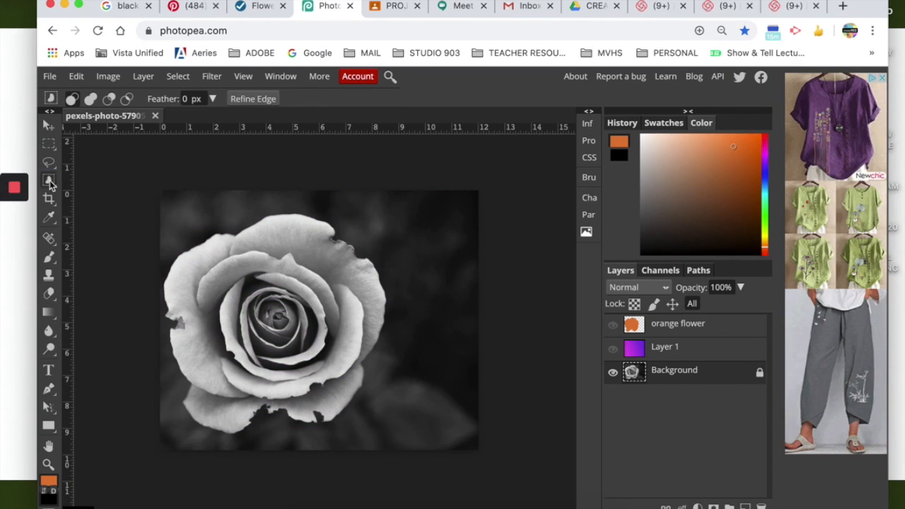
{"action": "right_click", "coordinate": [50, 181]}
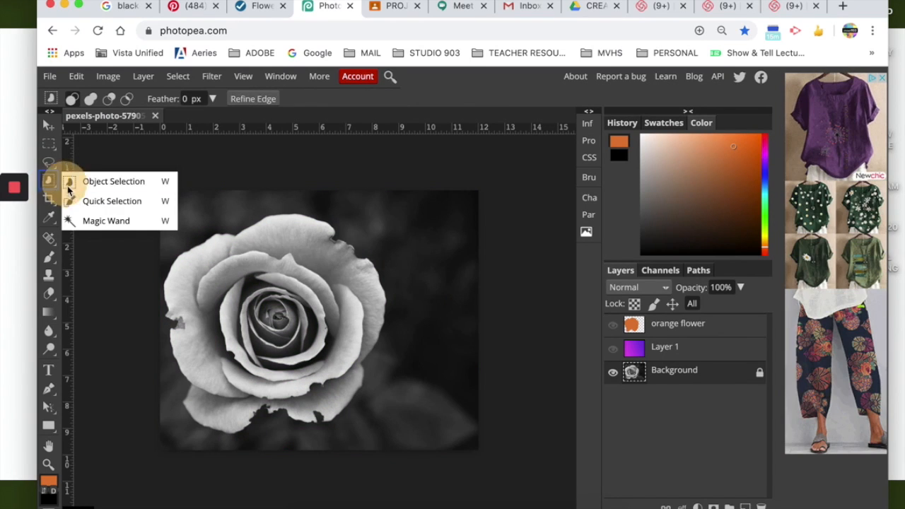
{"action": "left_click", "coordinate": [103, 202]}
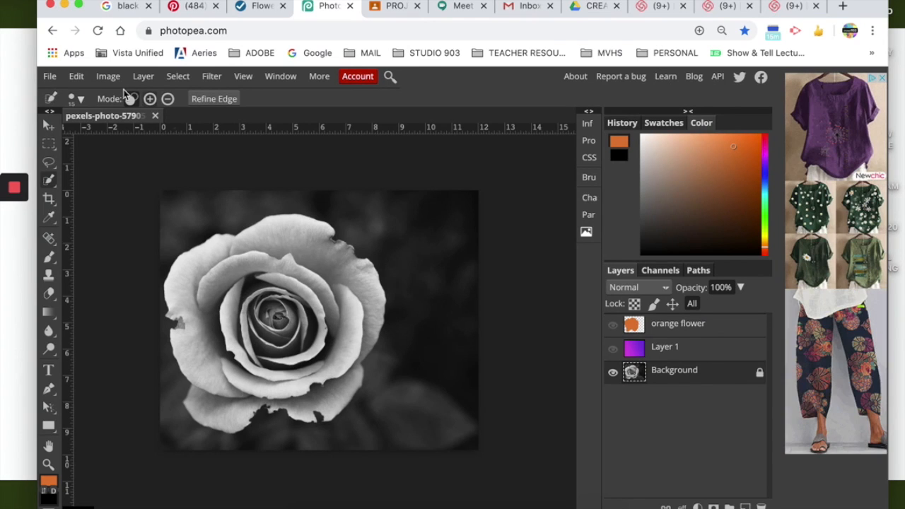
{"action": "left_click", "coordinate": [80, 101]}
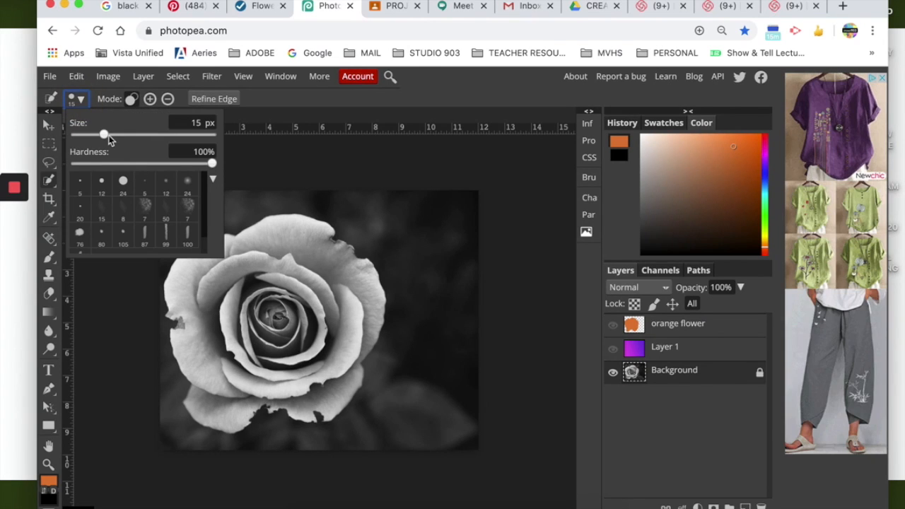
{"action": "left_click_drag", "start_coordinate": [183, 141], "coordinate": [185, 138]}
{"action": "left_click", "coordinate": [255, 275]}
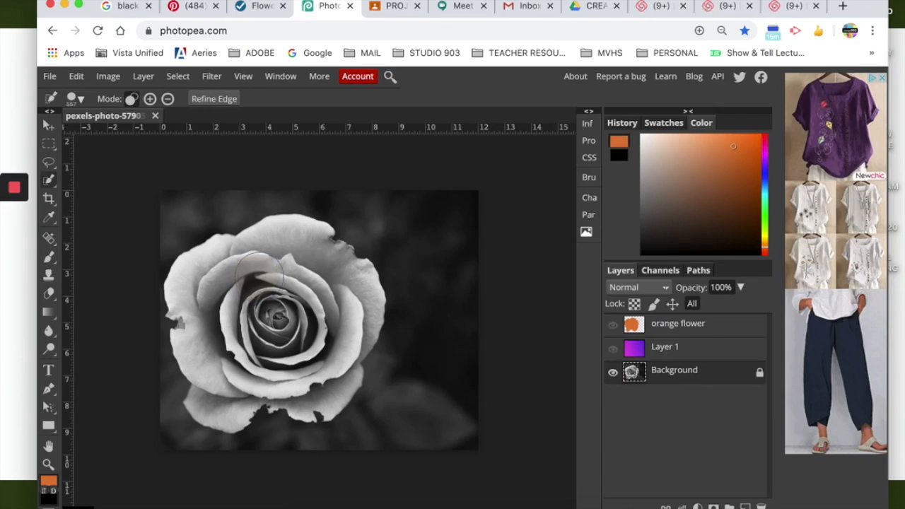
Unlock the Background layer and select the whole rose with Quick Selection
{"action": "mouse_move", "coordinate": [287, 252]}
{"action": "left_mouse_down"}
{"action": "mouse_move", "coordinate": [266, 239]}
{"action": "mouse_move", "coordinate": [239, 269]}
{"action": "left_mouse_up"}
{"action": "left_click", "coordinate": [301, 255]}
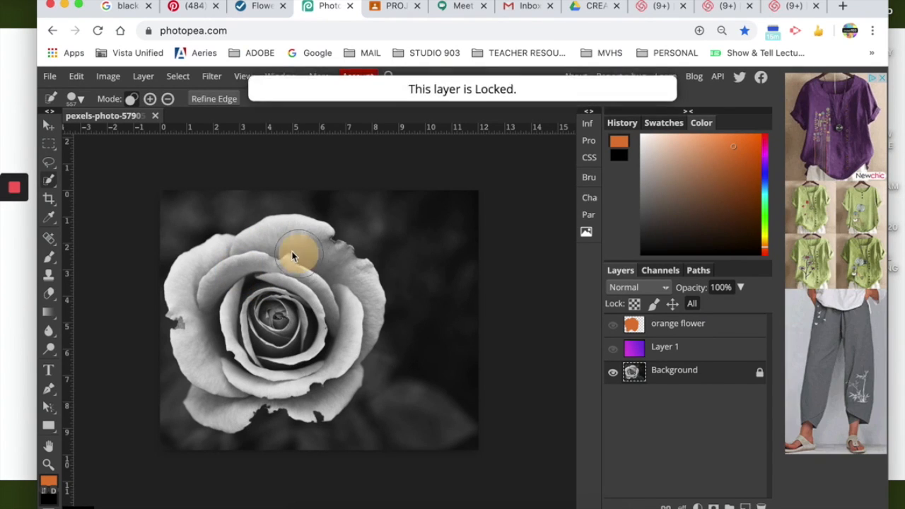
{"action": "left_click", "coordinate": [633, 373]}
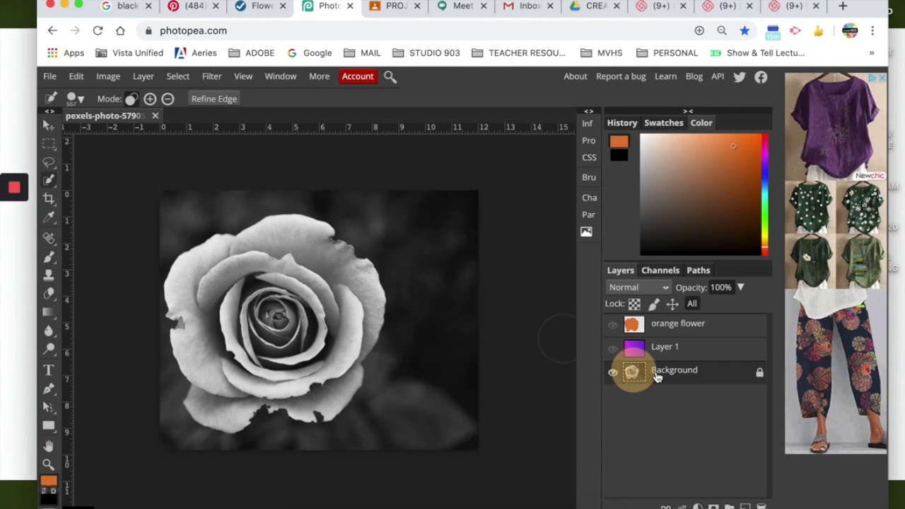
{"action": "double_click", "coordinate": [759, 375]}
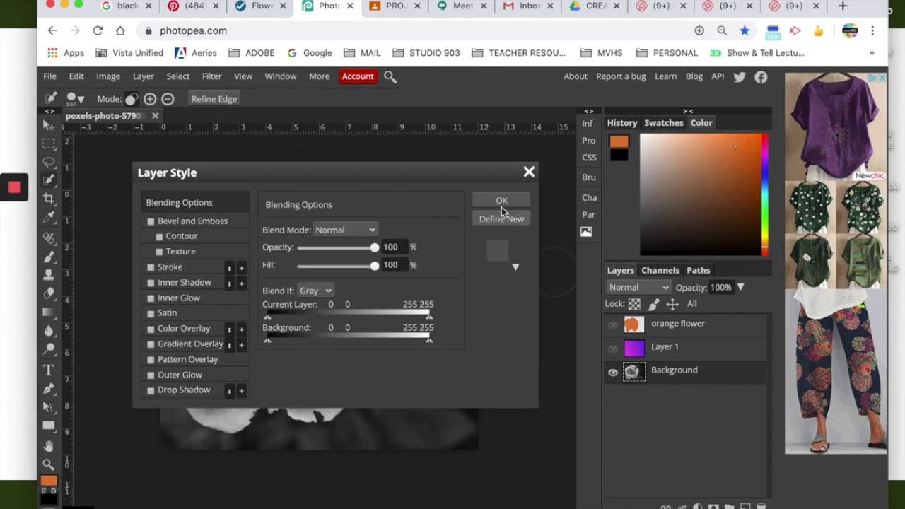
{"action": "left_click", "coordinate": [502, 202]}
{"action": "left_click_drag", "start_coordinate": [322, 283], "coordinate": [313, 253]}
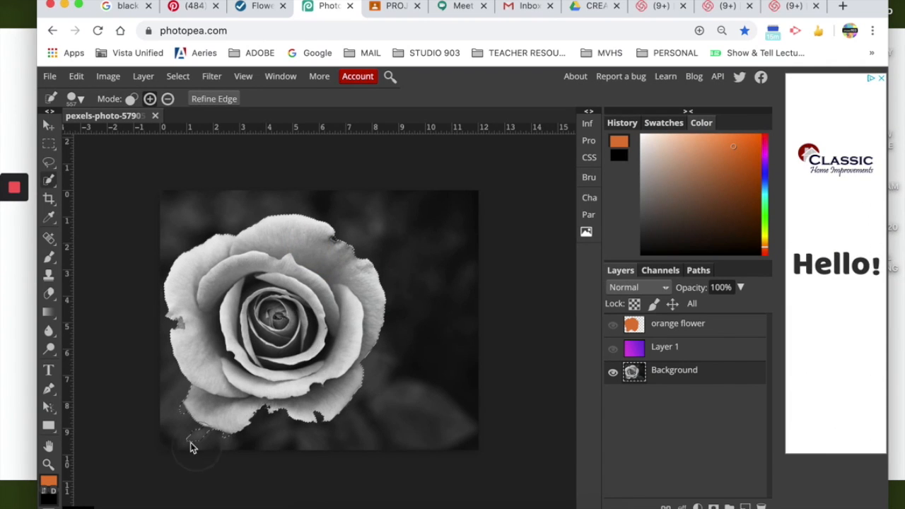
{"action": "left_click", "coordinate": [50, 165]}
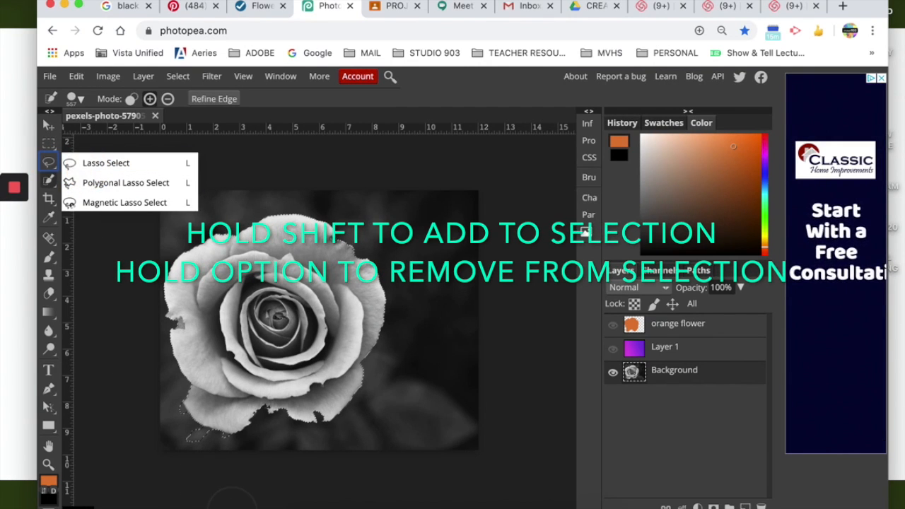
{"action": "mouse_move", "coordinate": [190, 452]}
{"action": "left_mouse_down"}
{"action": "mouse_move", "coordinate": [172, 414]}
{"action": "mouse_move", "coordinate": [188, 417]}
{"action": "mouse_move", "coordinate": [174, 400]}
{"action": "left_mouse_up"}
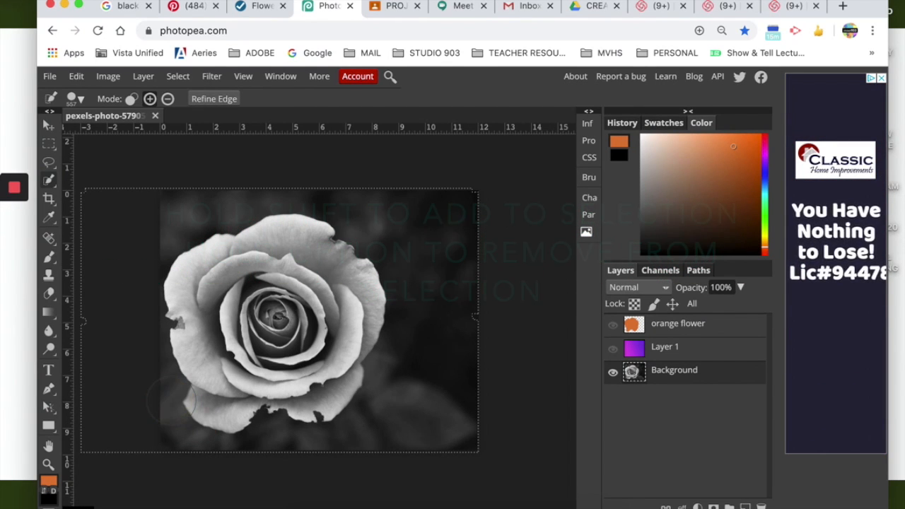
{"action": "left_click", "coordinate": [50, 163]}
{"action": "left_click", "coordinate": [632, 370]}
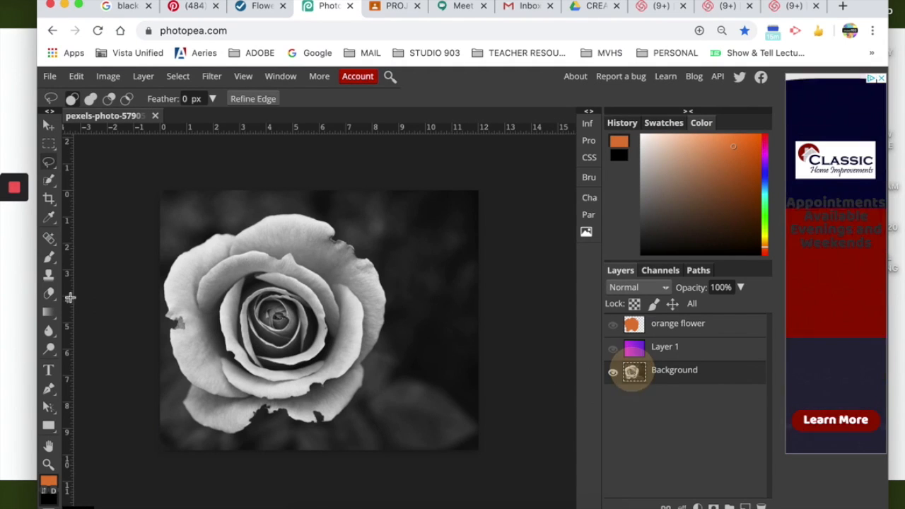
Reselect the whole rose on the Background layer with the Quick Selection tool
{"action": "right_click", "coordinate": [48, 179]}
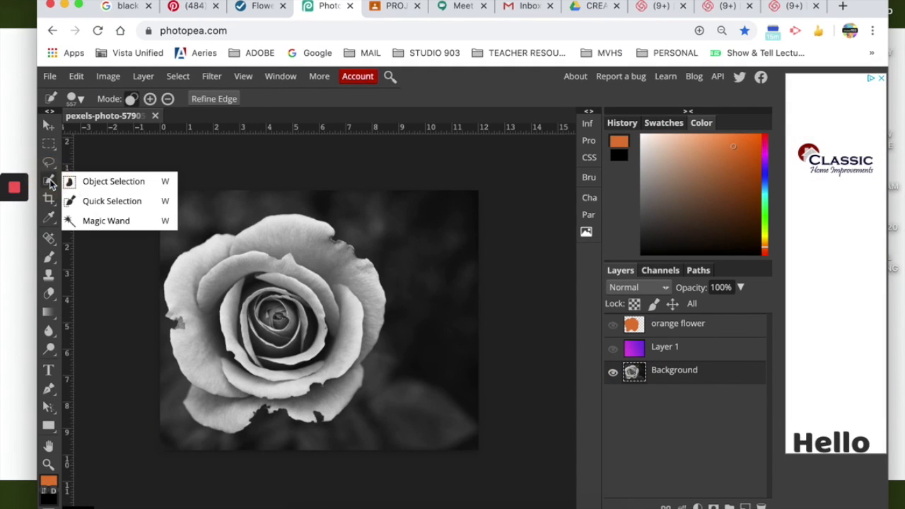
{"action": "left_click", "coordinate": [92, 200]}
{"action": "mouse_move", "coordinate": [275, 319]}
{"action": "left_mouse_down"}
{"action": "mouse_move", "coordinate": [276, 259]}
{"action": "mouse_move", "coordinate": [229, 262]}
{"action": "mouse_move", "coordinate": [233, 268]}
{"action": "left_mouse_up"}
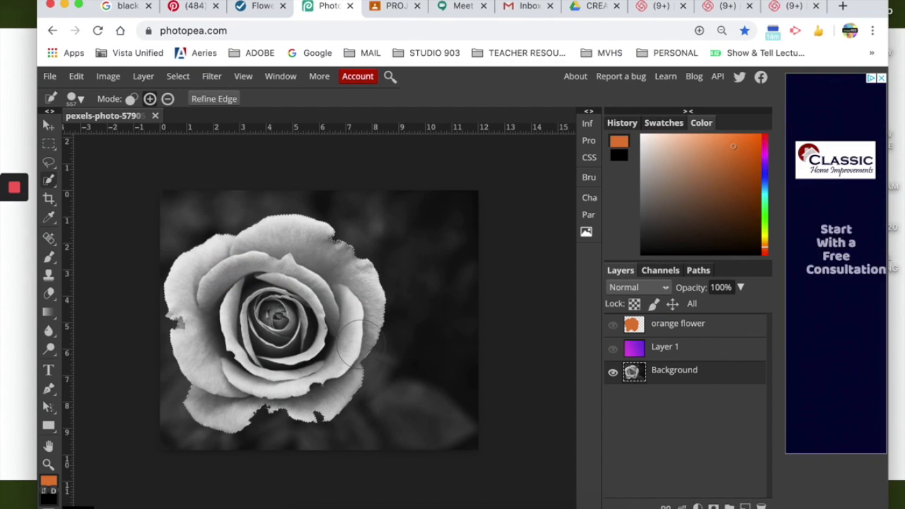
Lock the Background layer completely
{"action": "left_click", "coordinate": [761, 379]}
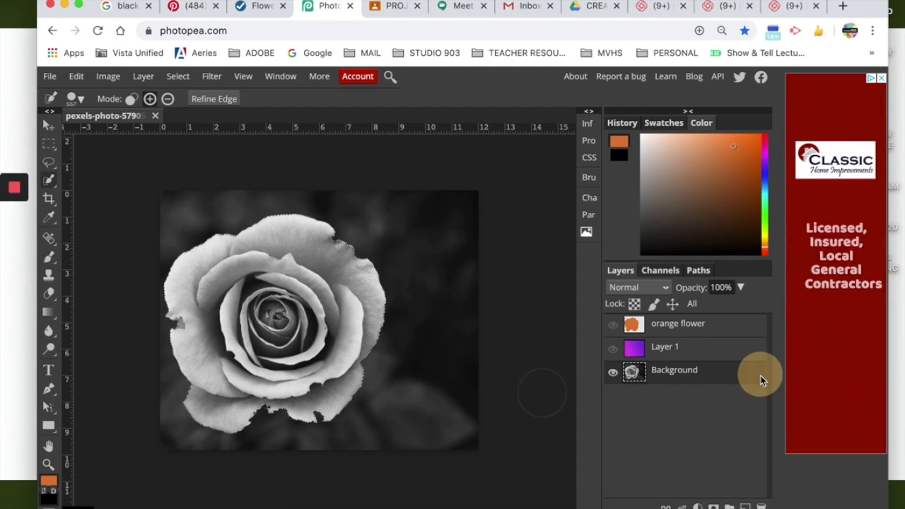
{"action": "left_click", "coordinate": [756, 377]}
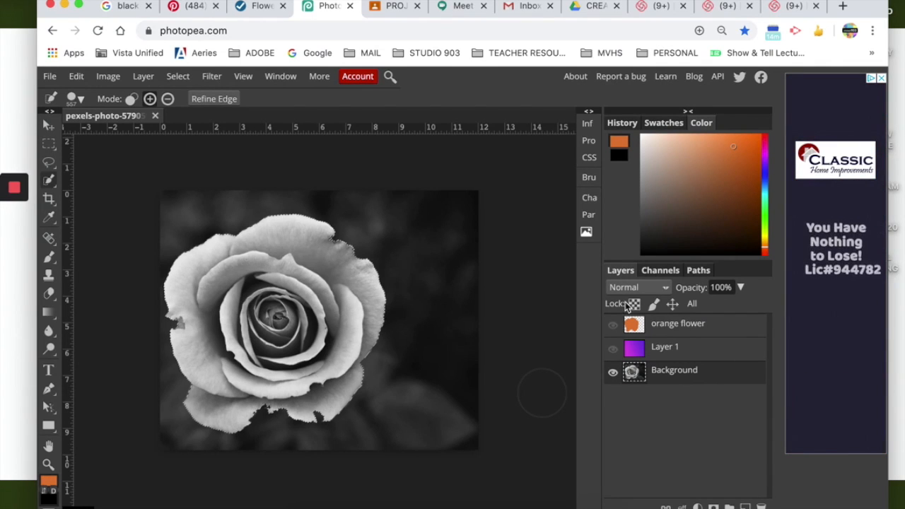
{"action": "left_click", "coordinate": [691, 306]}
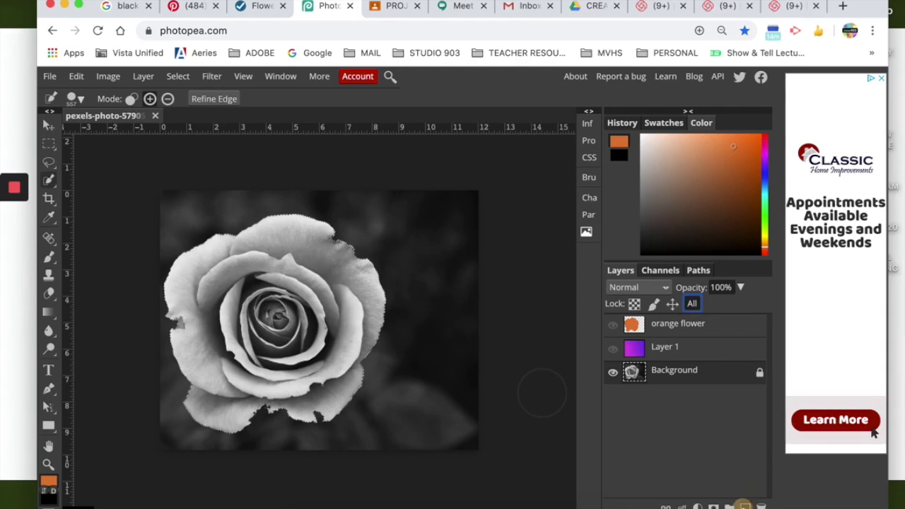
Add a new layer above the Background and fill the selected rose with the orange foreground color
{"action": "left_click", "coordinate": [746, 507]}
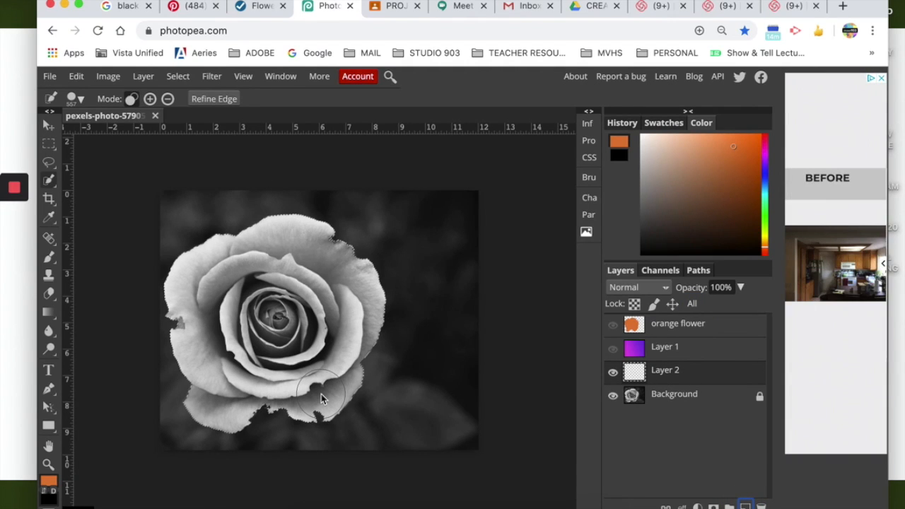
{"action": "key", "text": "ctrl+plus"}
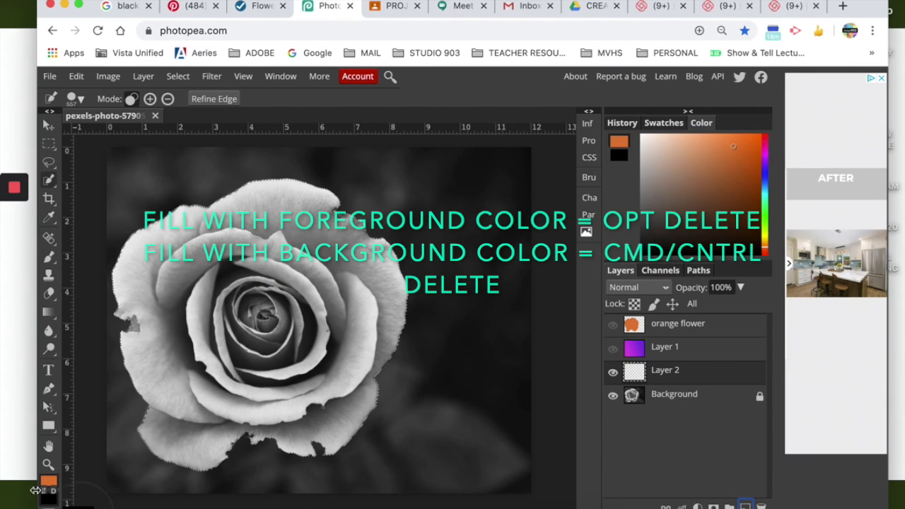
{"action": "key", "text": "alt+BackSpace"}
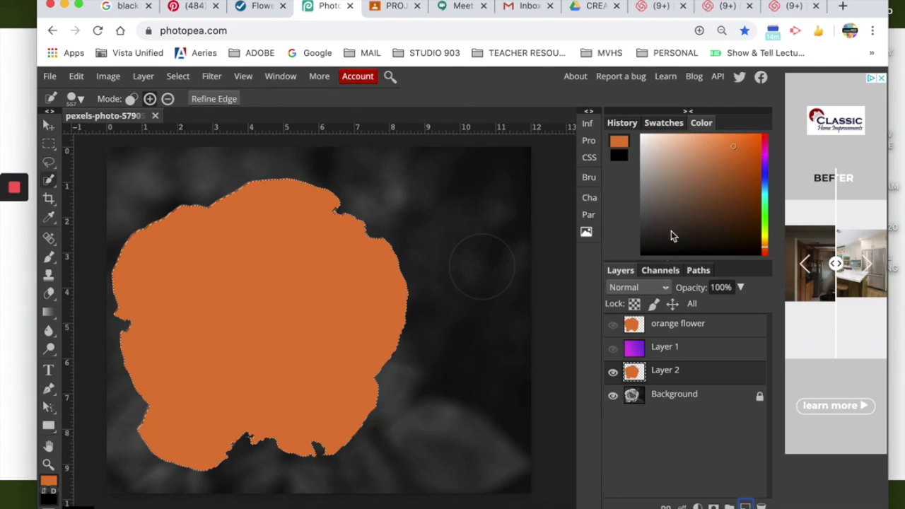
Try Multiply on Layer 2, then set its blend mode to Hard Light and its opacity to 74%
{"action": "left_click", "coordinate": [639, 287]}
{"action": "left_click", "coordinate": [628, 332]}
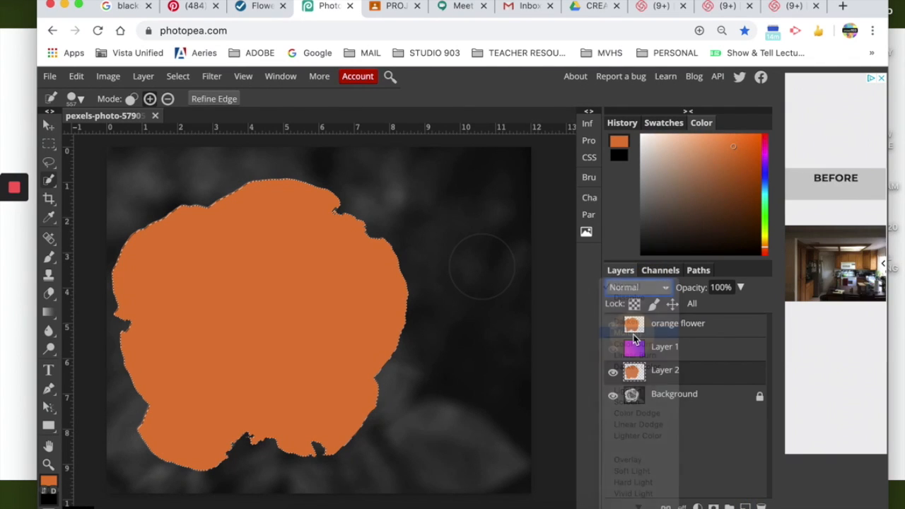
{"action": "left_click", "coordinate": [640, 285]}
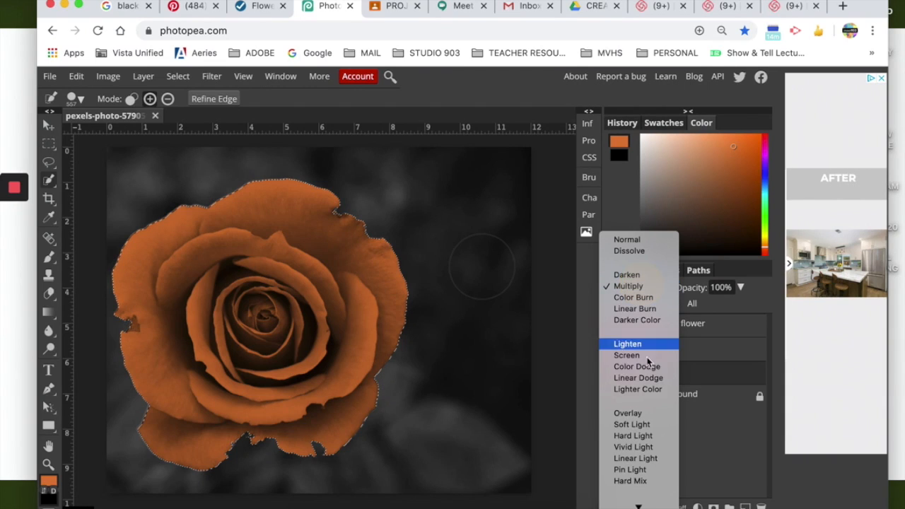
{"action": "left_click", "coordinate": [635, 435]}
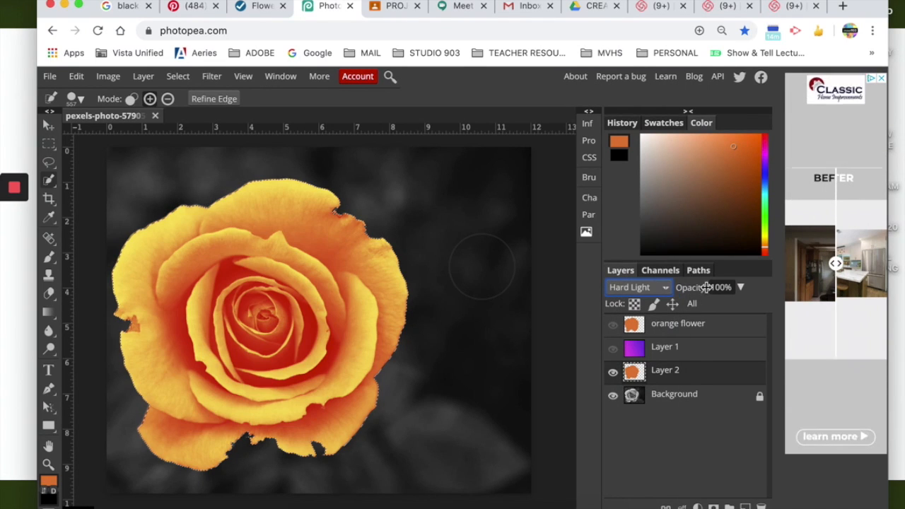
{"action": "left_click", "coordinate": [740, 288]}
{"action": "left_click_drag", "start_coordinate": [723, 304], "coordinate": [727, 307]}
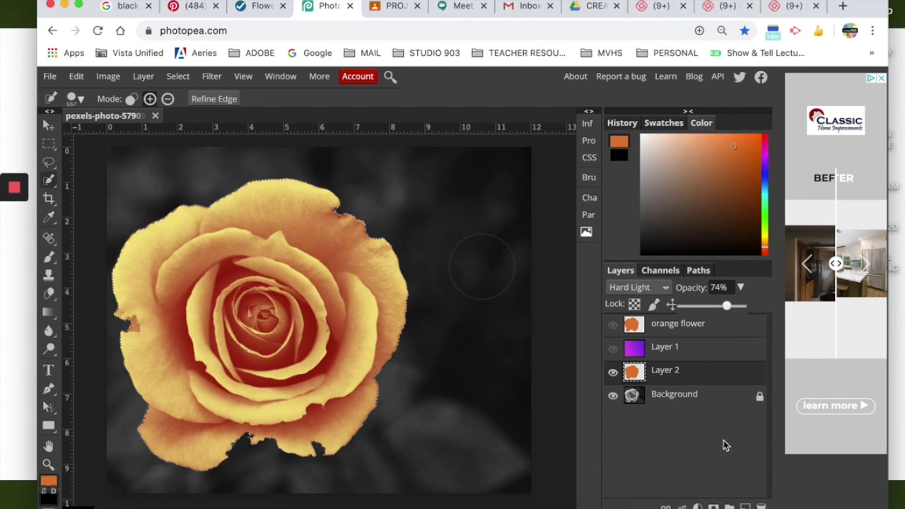
Show the purple gradient Layer 1 and move it below Layer 2
{"action": "left_click", "coordinate": [614, 350]}
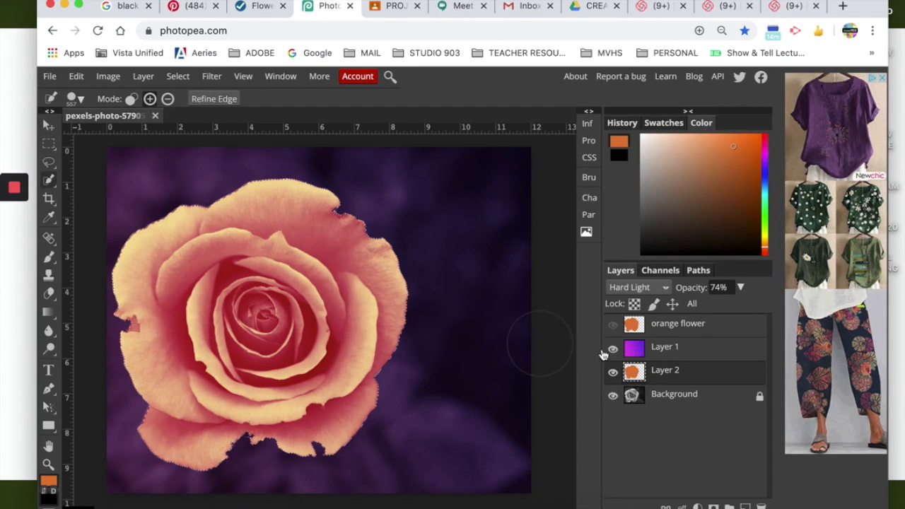
{"action": "left_click_drag", "start_coordinate": [674, 361], "coordinate": [681, 378]}
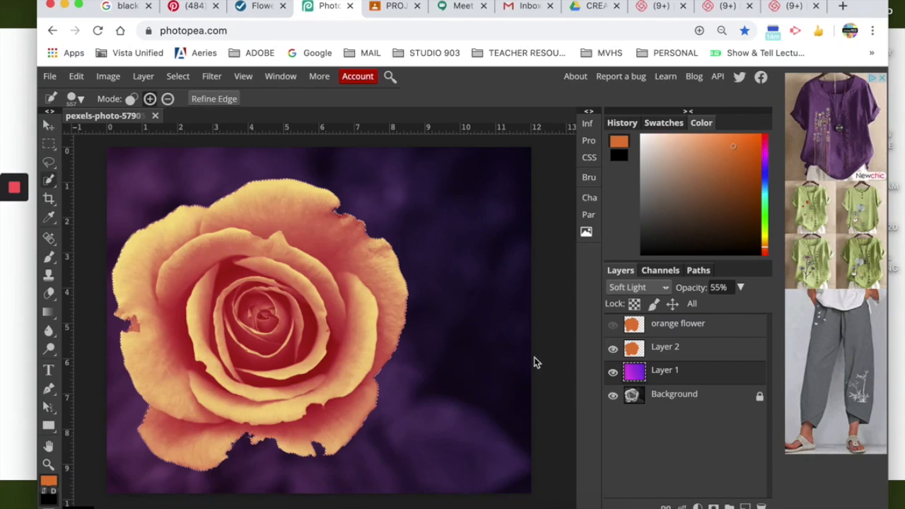
Select only Layer 2's pixels, delete that rose-shaped area from Layer 1, and check the cutout by toggling Layer 2's visibility
{"action": "left_click", "coordinate": [634, 351]}
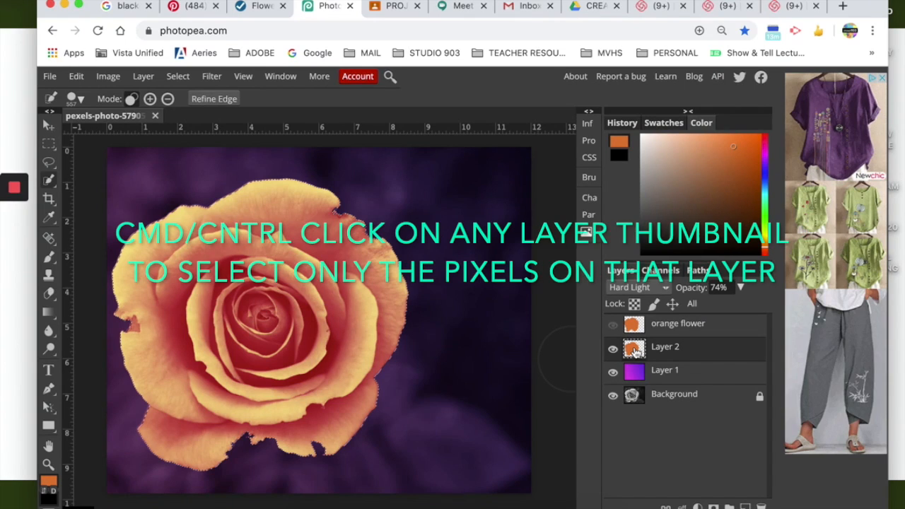
{"action": "left_click", "coordinate": [652, 376]}
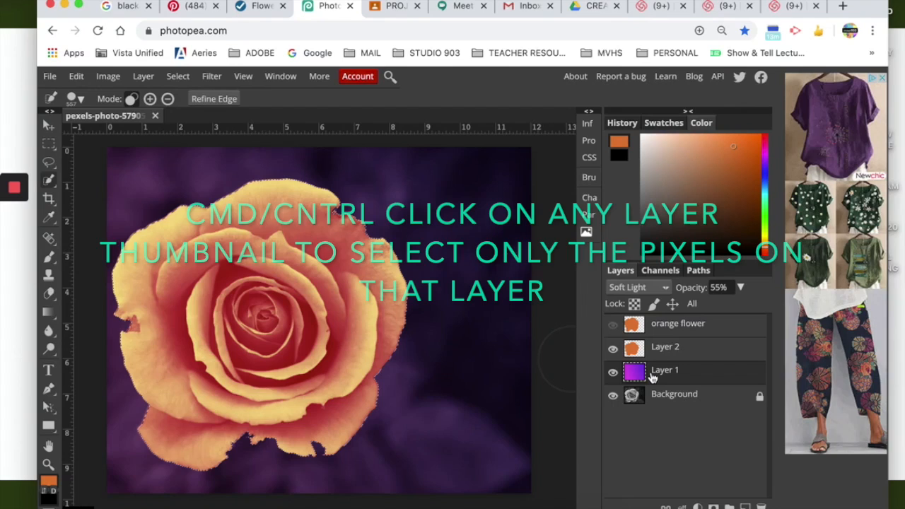
{"action": "key", "text": "Delete"}
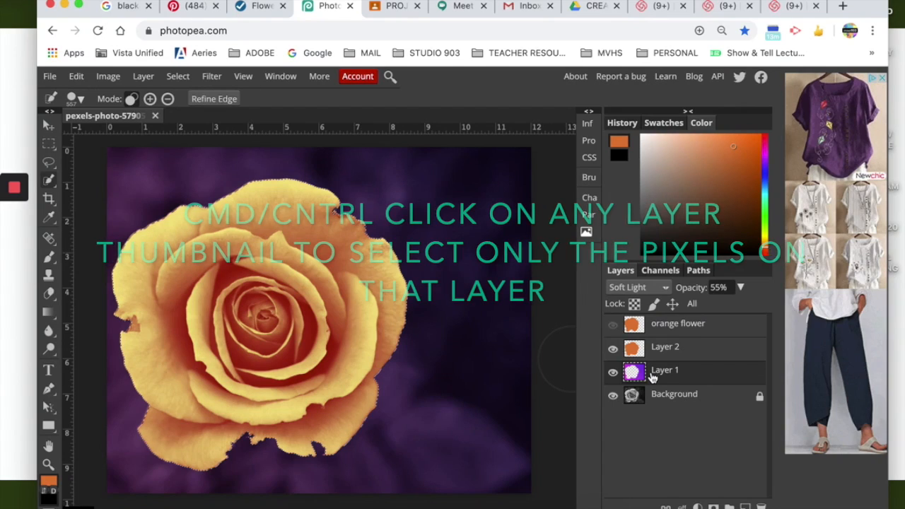
{"action": "left_click", "coordinate": [613, 351]}
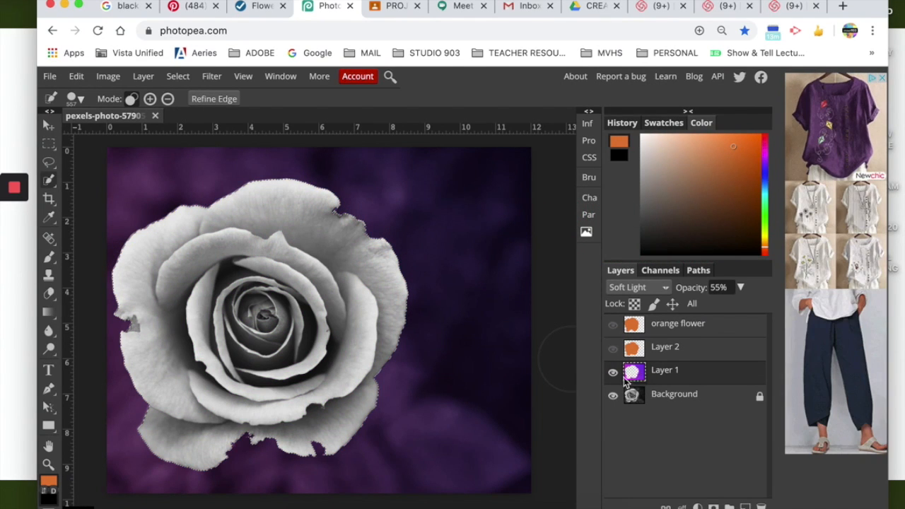
{"action": "left_click", "coordinate": [613, 348]}
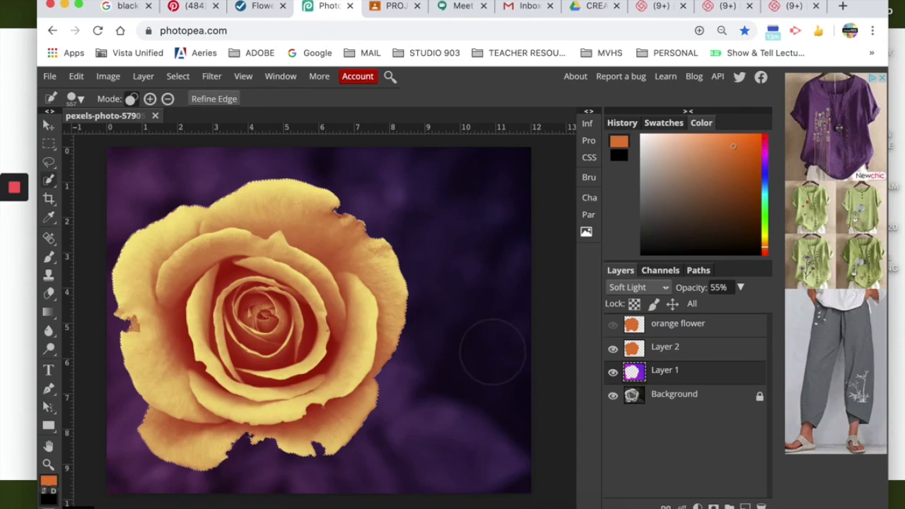
Add a new layer above Layer 1 named "green leaves" and rename Layer 2 as "orange flower"
{"action": "left_click", "coordinate": [613, 323]}
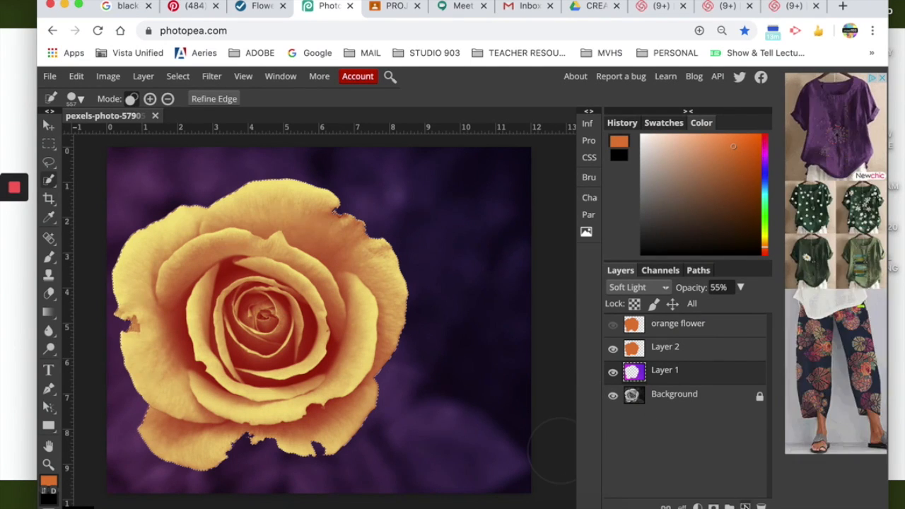
{"action": "left_click", "coordinate": [744, 505]}
{"action": "double_click", "coordinate": [666, 347]}
{"action": "type", "text": "o"}
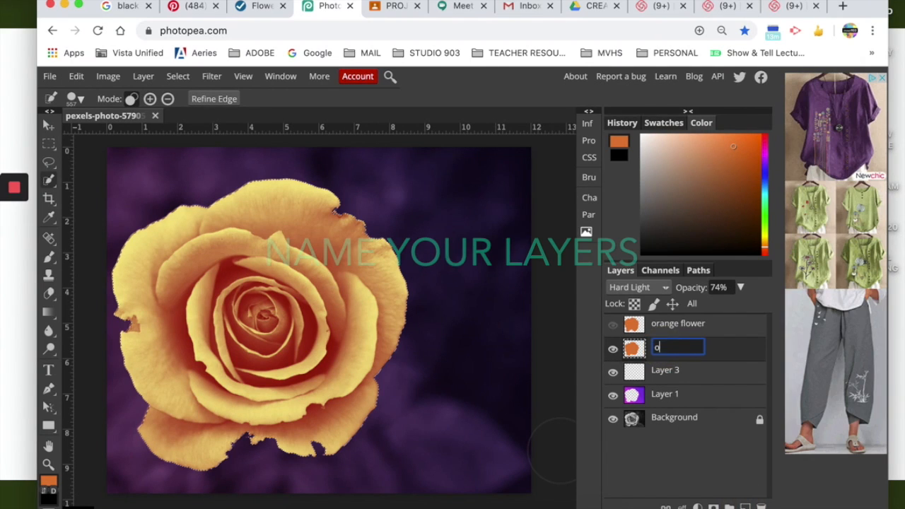
{"action": "type", "text": "range flower"}
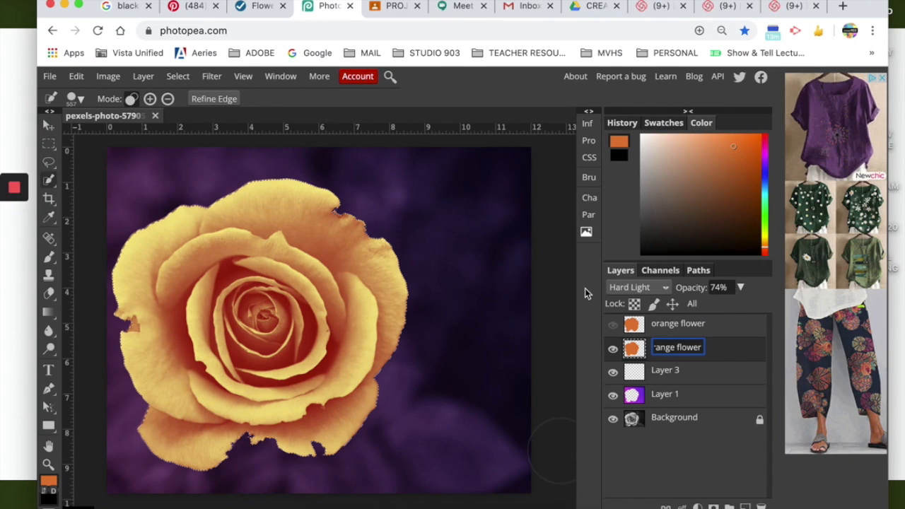
{"action": "double_click", "coordinate": [682, 372]}
{"action": "type", "text": "green leaves"}
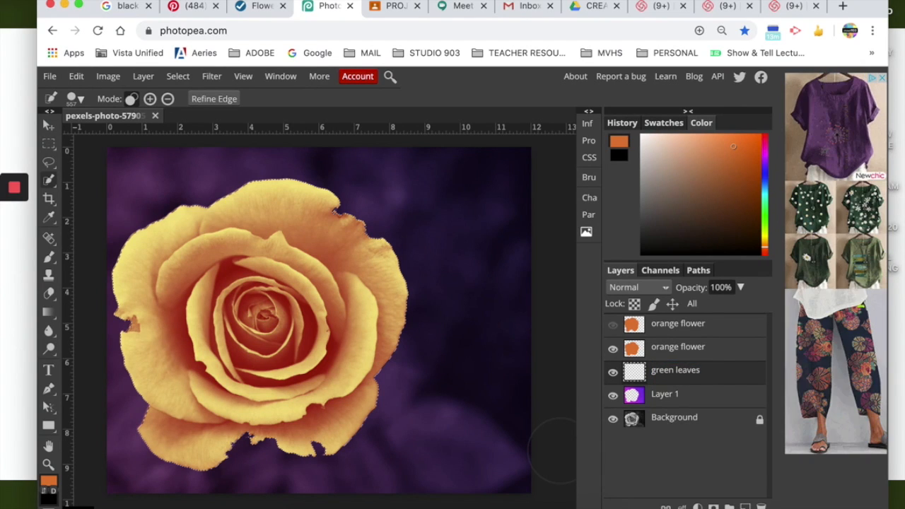
Switch to the Brush tool and set the foreground color to green 438112
{"action": "left_click", "coordinate": [46, 259]}
{"action": "left_click", "coordinate": [48, 480]}
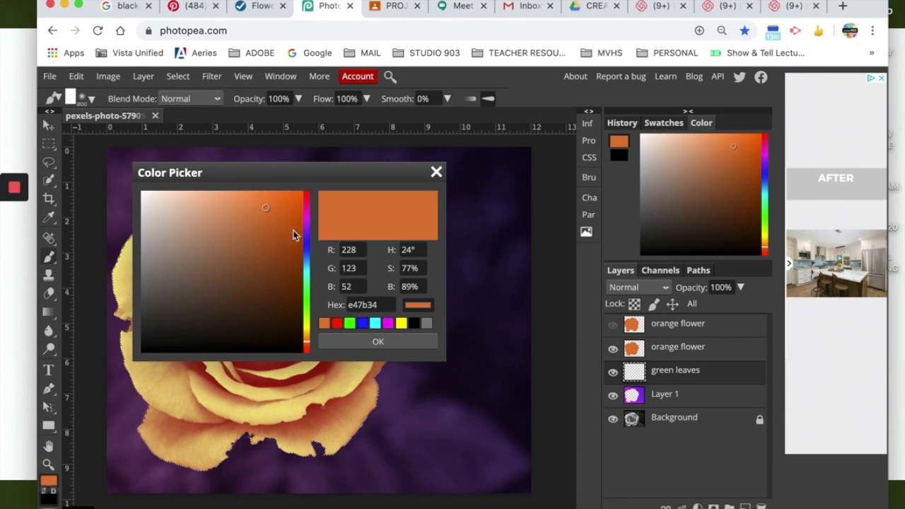
{"action": "left_click_drag", "start_coordinate": [307, 297], "coordinate": [307, 311]}
{"action": "mouse_move", "coordinate": [266, 241]}
{"action": "left_mouse_down"}
{"action": "mouse_move", "coordinate": [279, 274]}
{"action": "mouse_move", "coordinate": [283, 236]}
{"action": "mouse_move", "coordinate": [279, 271]}
{"action": "left_mouse_up"}
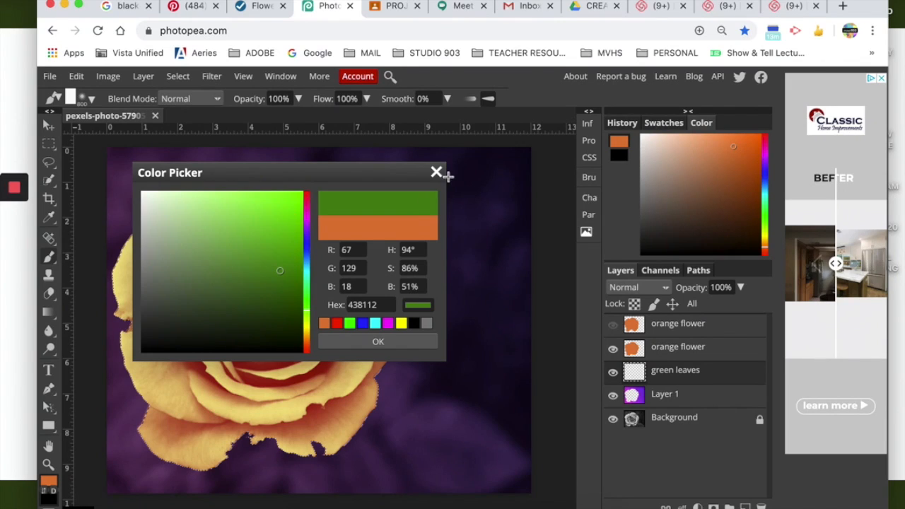
{"action": "left_click", "coordinate": [378, 341]}
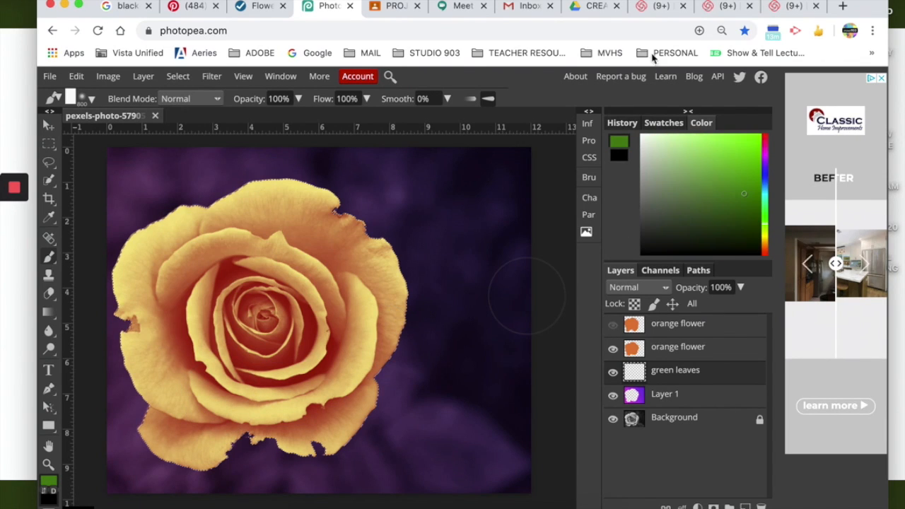
{"action": "left_click", "coordinate": [661, 122]}
{"action": "left_click", "coordinate": [700, 122]}
Hide Layer 1 and paint green over the leaves below the rose on the green leaves layer with a soft 350 px brush
{"action": "left_click", "coordinate": [613, 397]}
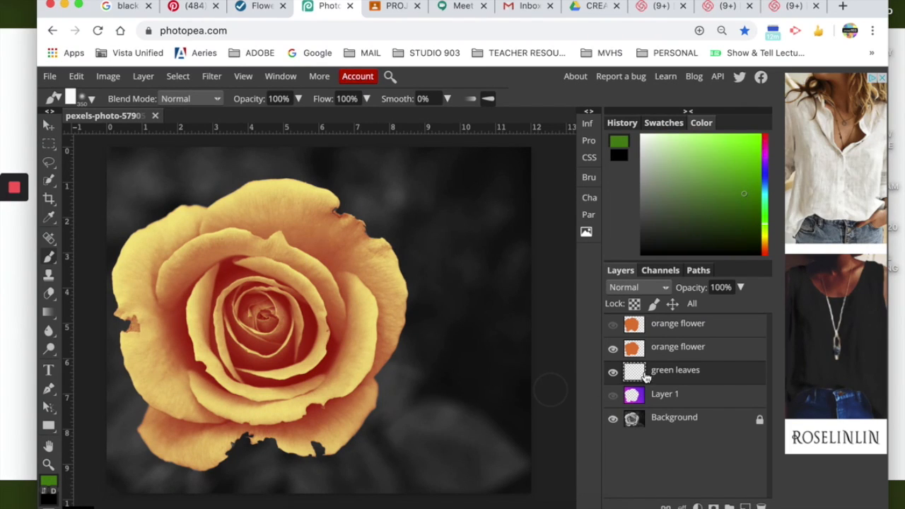
{"action": "mouse_move", "coordinate": [398, 429]}
{"action": "left_mouse_down"}
{"action": "mouse_move", "coordinate": [457, 427]}
{"action": "mouse_move", "coordinate": [510, 459]}
{"action": "mouse_move", "coordinate": [451, 478]}
{"action": "mouse_move", "coordinate": [412, 471]}
{"action": "mouse_move", "coordinate": [396, 446]}
{"action": "mouse_move", "coordinate": [461, 464]}
{"action": "mouse_move", "coordinate": [432, 448]}
{"action": "mouse_move", "coordinate": [378, 441]}
{"action": "mouse_move", "coordinate": [358, 456]}
{"action": "mouse_move", "coordinate": [386, 473]}
{"action": "mouse_move", "coordinate": [384, 482]}
{"action": "mouse_move", "coordinate": [252, 458]}
{"action": "mouse_move", "coordinate": [242, 470]}
{"action": "mouse_move", "coordinate": [268, 475]}
{"action": "mouse_move", "coordinate": [131, 486]}
{"action": "mouse_move", "coordinate": [117, 482]}
{"action": "mouse_move", "coordinate": [108, 464]}
{"action": "mouse_move", "coordinate": [110, 397]}
{"action": "left_mouse_up"}
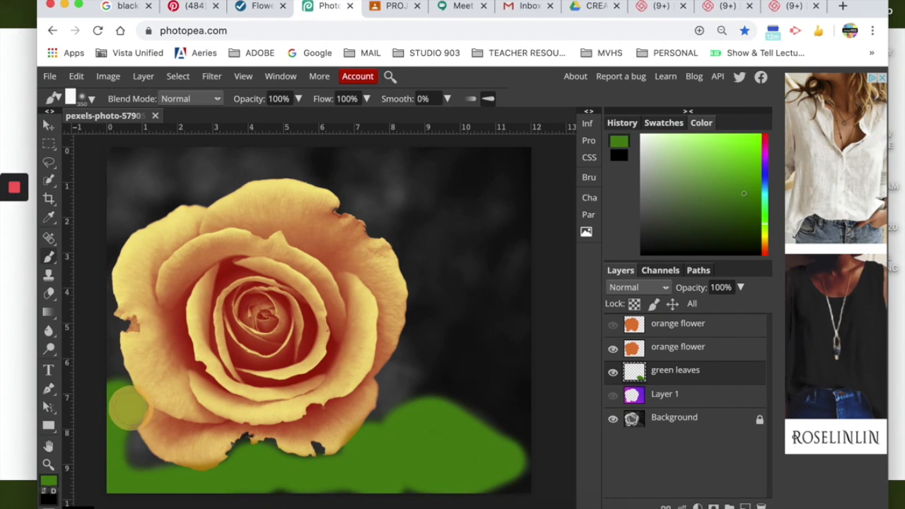
{"action": "mouse_move", "coordinate": [135, 454]}
{"action": "left_mouse_down"}
{"action": "mouse_move", "coordinate": [201, 482]}
{"action": "mouse_move", "coordinate": [262, 451]}
{"action": "mouse_move", "coordinate": [361, 476]}
{"action": "mouse_move", "coordinate": [356, 487]}
{"action": "mouse_move", "coordinate": [248, 483]}
{"action": "mouse_move", "coordinate": [474, 479]}
{"action": "left_mouse_up"}
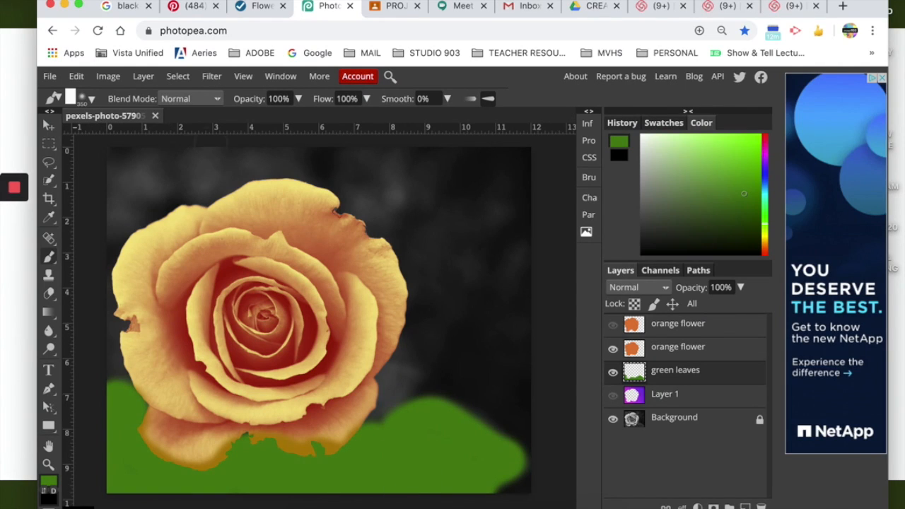
Change to a hard-edged 350 px brush and paint green along the rose's upper edges and beside its lower petals
{"action": "left_click", "coordinate": [94, 104]}
{"action": "left_click_drag", "start_coordinate": [177, 163], "coordinate": [323, 162]}
{"action": "left_click", "coordinate": [374, 385]}
{"action": "left_click_drag", "start_coordinate": [411, 376], "coordinate": [398, 439]}
{"action": "mouse_move", "coordinate": [387, 385]}
{"action": "left_mouse_down"}
{"action": "mouse_move", "coordinate": [355, 446]}
{"action": "mouse_move", "coordinate": [382, 416]}
{"action": "mouse_move", "coordinate": [499, 453]}
{"action": "mouse_move", "coordinate": [419, 485]}
{"action": "mouse_move", "coordinate": [219, 477]}
{"action": "mouse_move", "coordinate": [145, 484]}
{"action": "mouse_move", "coordinate": [104, 434]}
{"action": "mouse_move", "coordinate": [113, 382]}
{"action": "left_mouse_up"}
{"action": "mouse_move", "coordinate": [124, 201]}
{"action": "left_mouse_down"}
{"action": "mouse_move", "coordinate": [164, 184]}
{"action": "mouse_move", "coordinate": [202, 185]}
{"action": "mouse_move", "coordinate": [253, 163]}
{"action": "mouse_move", "coordinate": [171, 189]}
{"action": "mouse_move", "coordinate": [157, 205]}
{"action": "mouse_move", "coordinate": [119, 208]}
{"action": "left_mouse_up"}
{"action": "mouse_move", "coordinate": [357, 165]}
{"action": "left_mouse_down"}
{"action": "mouse_move", "coordinate": [370, 202]}
{"action": "mouse_move", "coordinate": [384, 192]}
{"action": "mouse_move", "coordinate": [375, 214]}
{"action": "mouse_move", "coordinate": [390, 209]}
{"action": "left_mouse_up"}
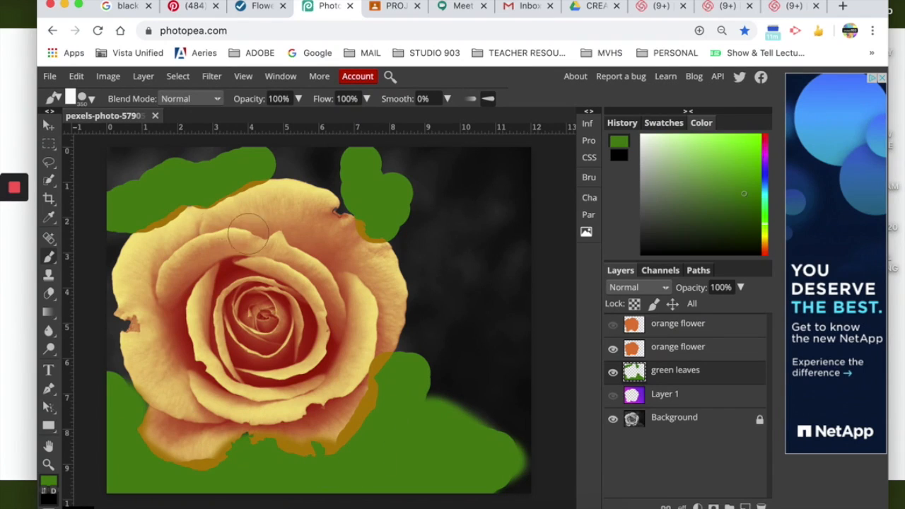
Load the visible orange flower layer's outline as a selection and delete that area from the green leaves layer
{"action": "left_click", "coordinate": [638, 356]}
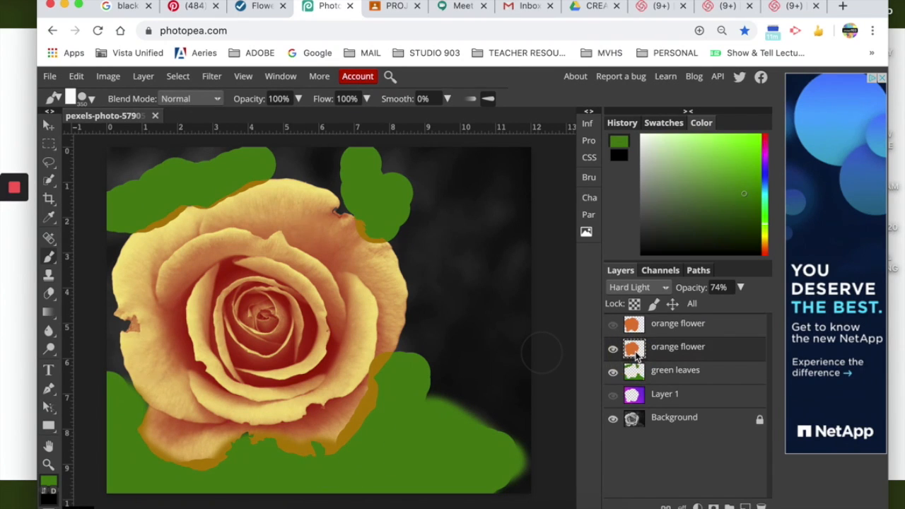
{"action": "left_click", "coordinate": [636, 356], "text": "super"}
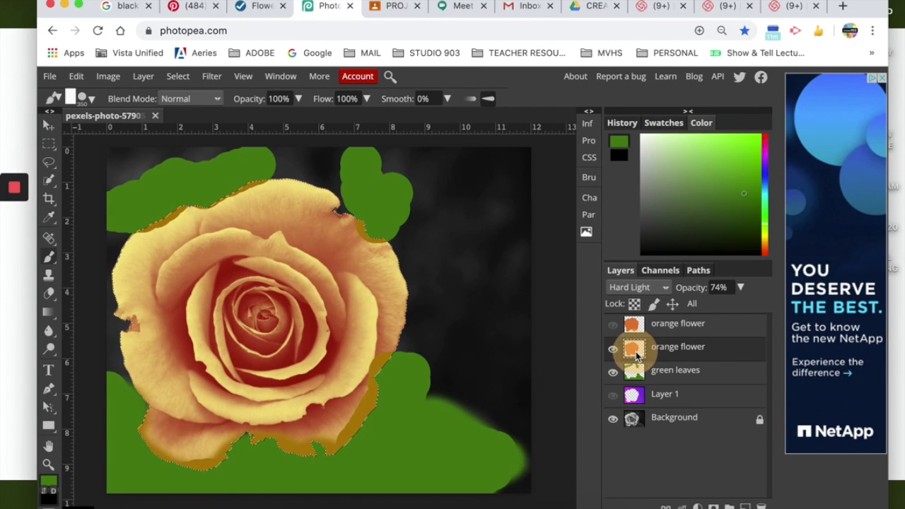
{"action": "left_click", "coordinate": [667, 374]}
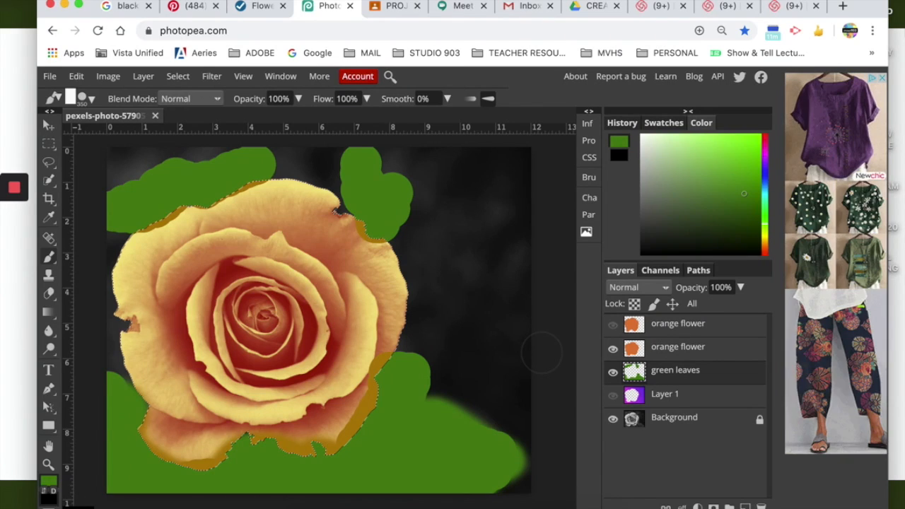
{"action": "key", "text": "Delete"}
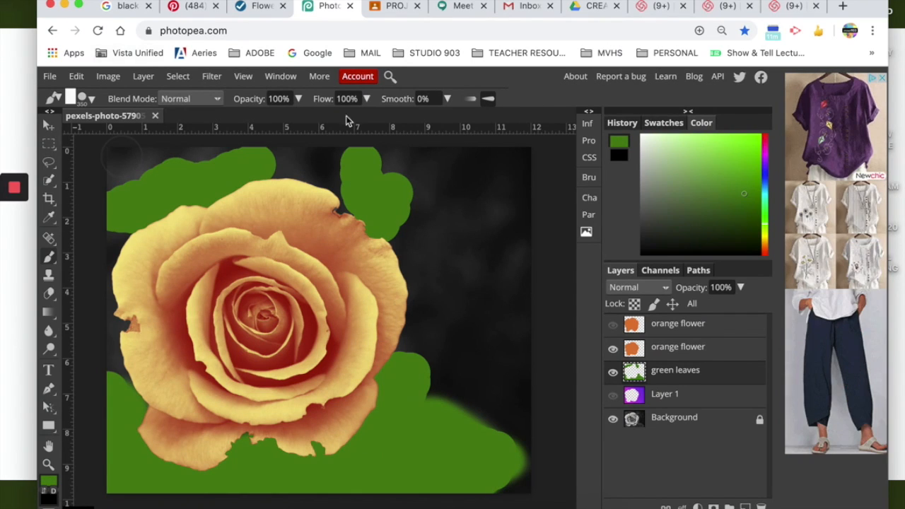
Apply a Gaussian Blur with a 40 px radius to the green leaves layer
{"action": "left_click", "coordinate": [653, 290]}
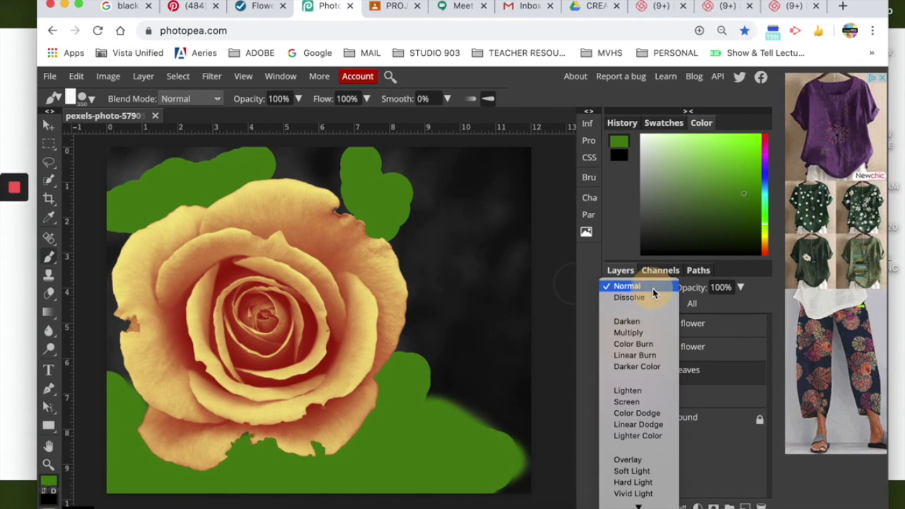
{"action": "left_click", "coordinate": [649, 288]}
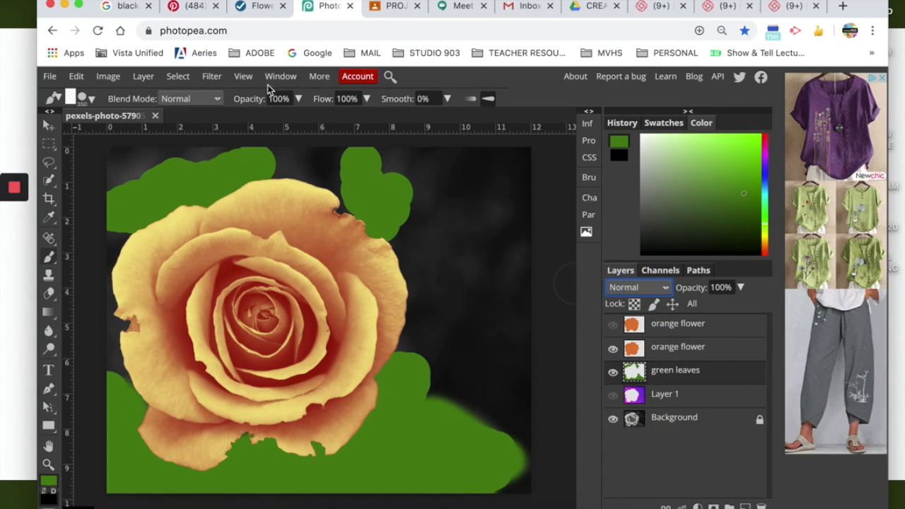
{"action": "left_click", "coordinate": [216, 78]}
{"action": "mouse_move", "coordinate": [240, 204]}
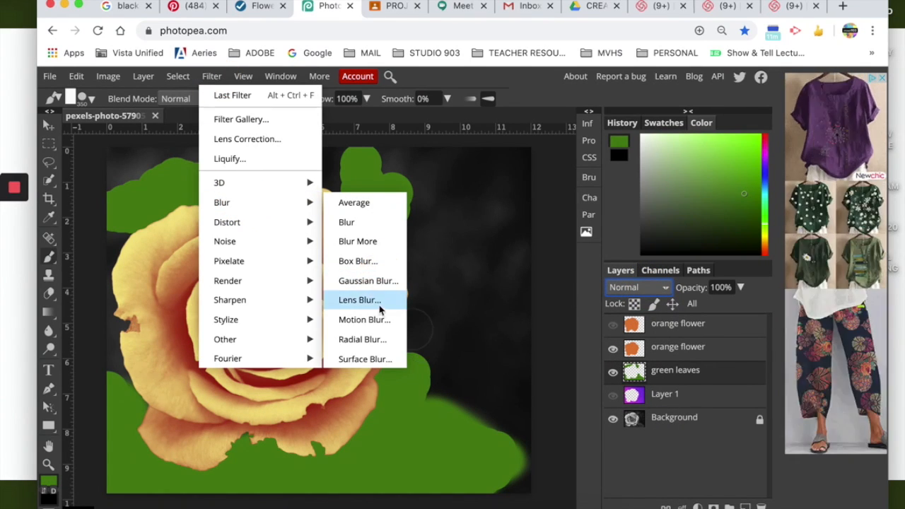
{"action": "left_click", "coordinate": [368, 281]}
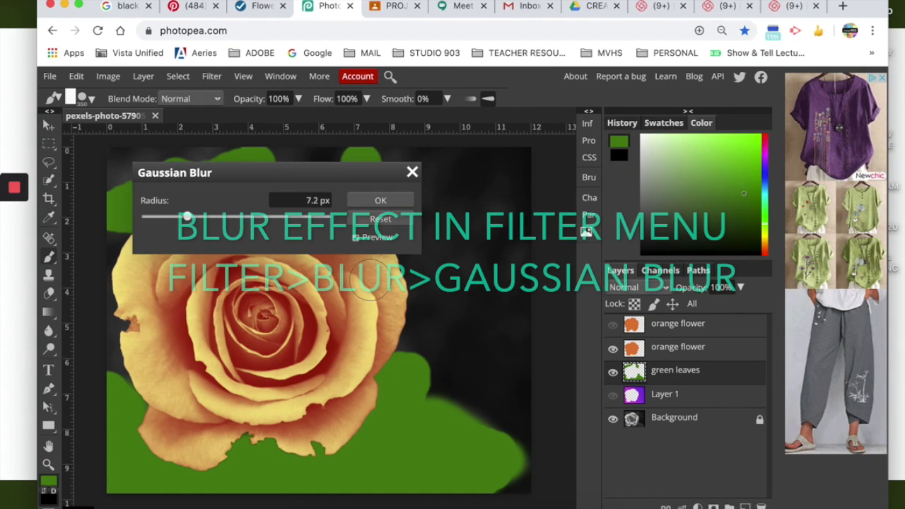
{"action": "left_click_drag", "start_coordinate": [259, 177], "coordinate": [509, 162]}
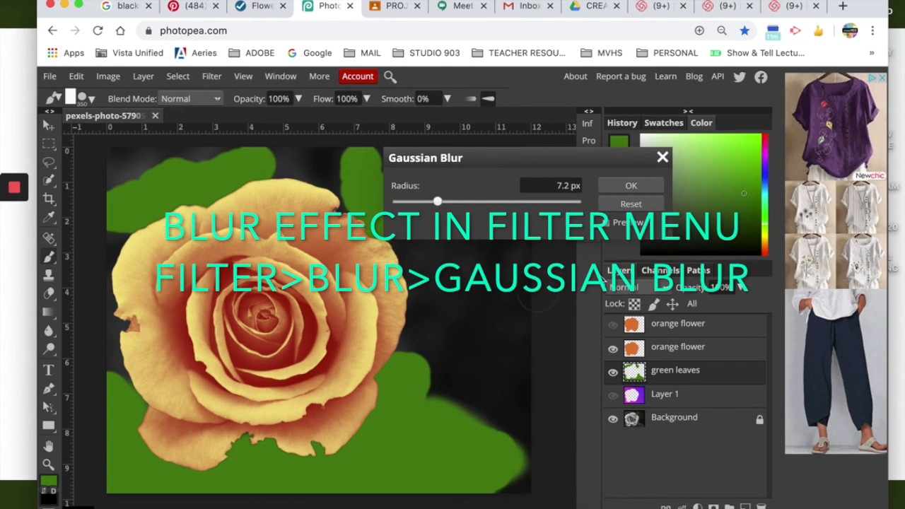
{"action": "mouse_move", "coordinate": [443, 200]}
{"action": "left_mouse_down"}
{"action": "mouse_move", "coordinate": [436, 202]}
{"action": "mouse_move", "coordinate": [450, 204]}
{"action": "left_mouse_up"}
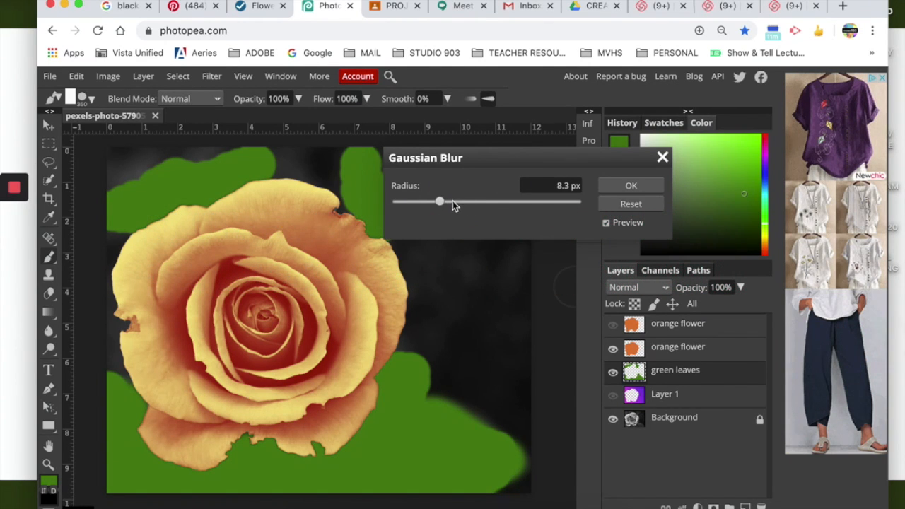
{"action": "left_click_drag", "start_coordinate": [453, 200], "coordinate": [473, 201]}
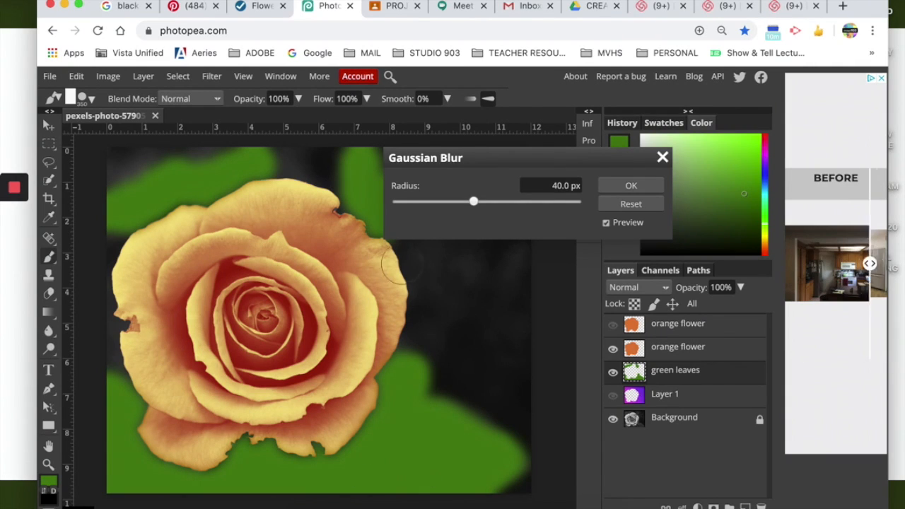
{"action": "left_click", "coordinate": [629, 188]}
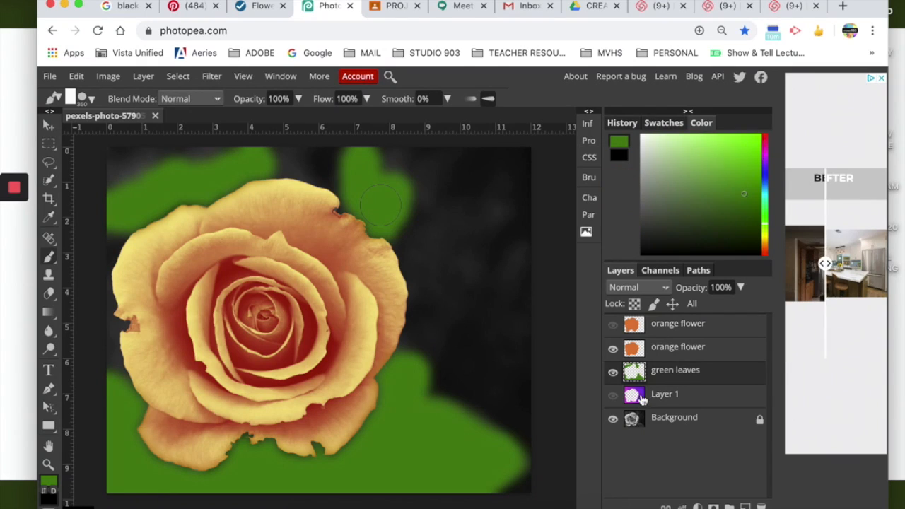
Try the Screen, Soft Light, Multiply and Darken blend modes on the green leaves layer
{"action": "left_click", "coordinate": [615, 287]}
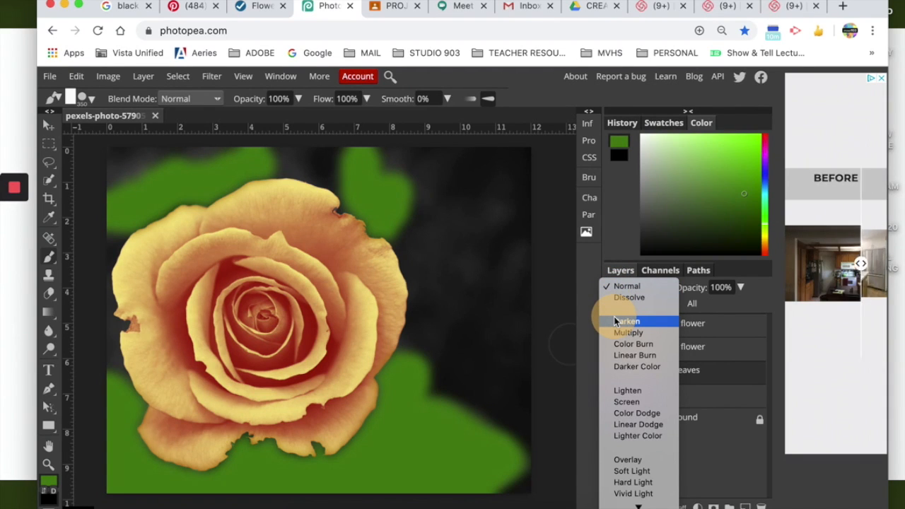
{"action": "left_click", "coordinate": [630, 402]}
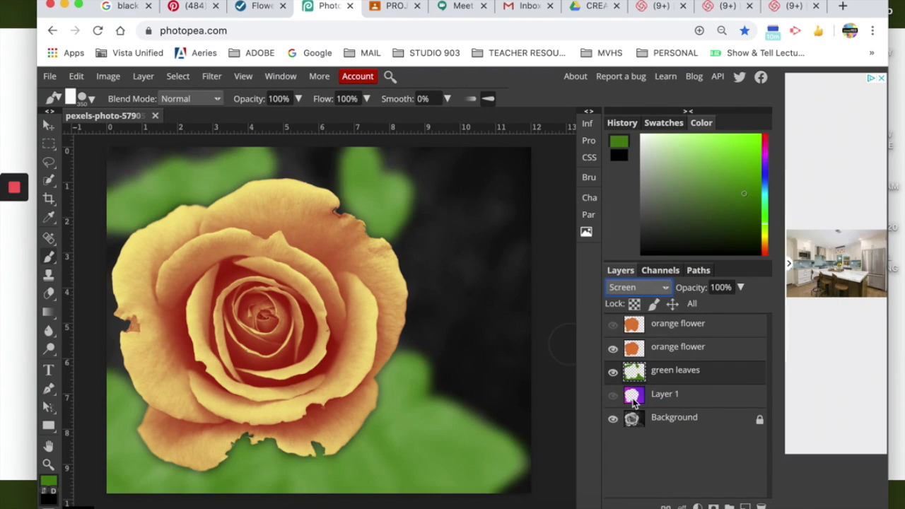
{"action": "left_click", "coordinate": [636, 287]}
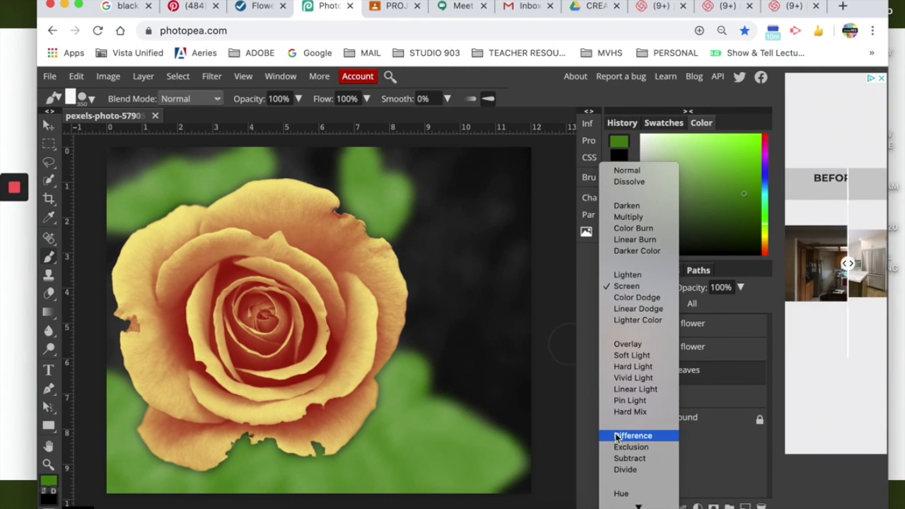
{"action": "left_click", "coordinate": [623, 358]}
{"action": "left_click", "coordinate": [630, 287]}
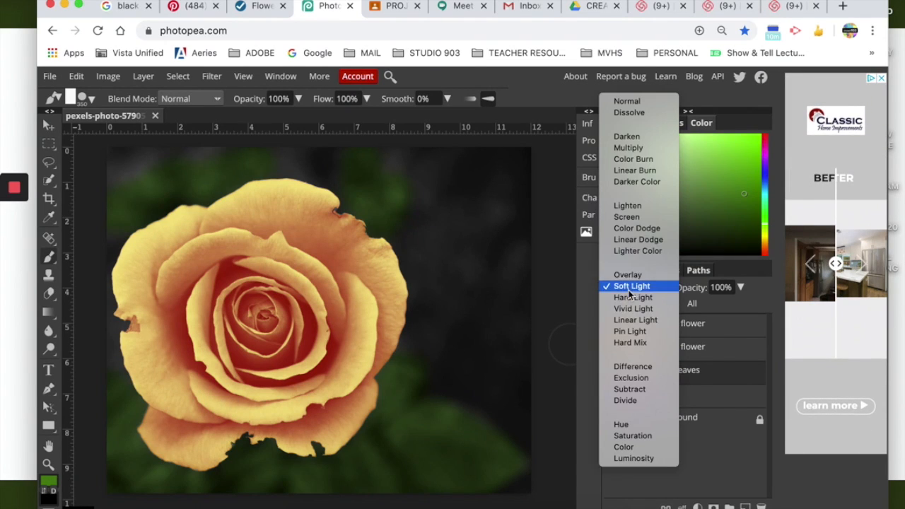
{"action": "left_click", "coordinate": [643, 150]}
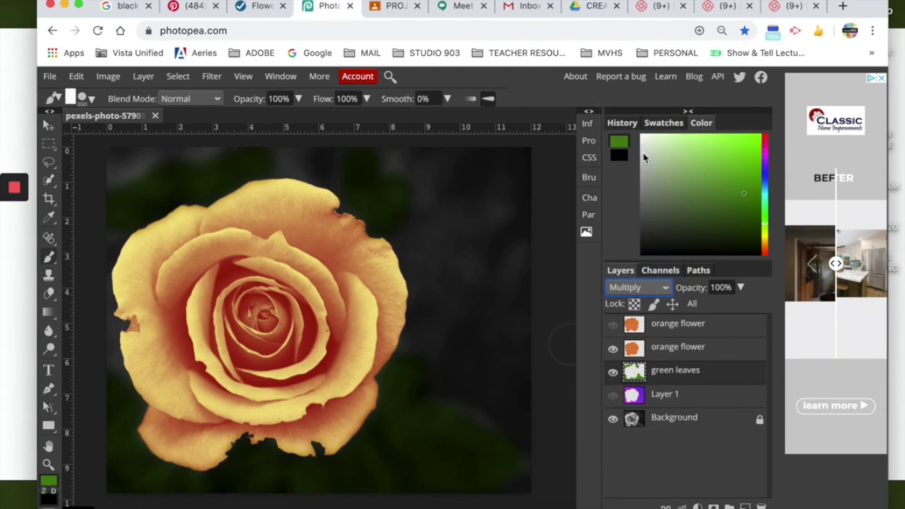
{"action": "left_click", "coordinate": [625, 286]}
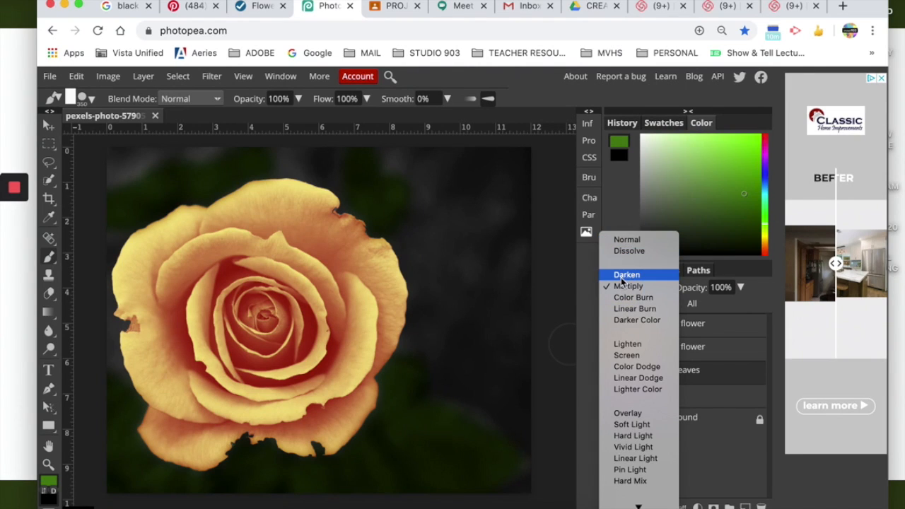
{"action": "left_click", "coordinate": [622, 275]}
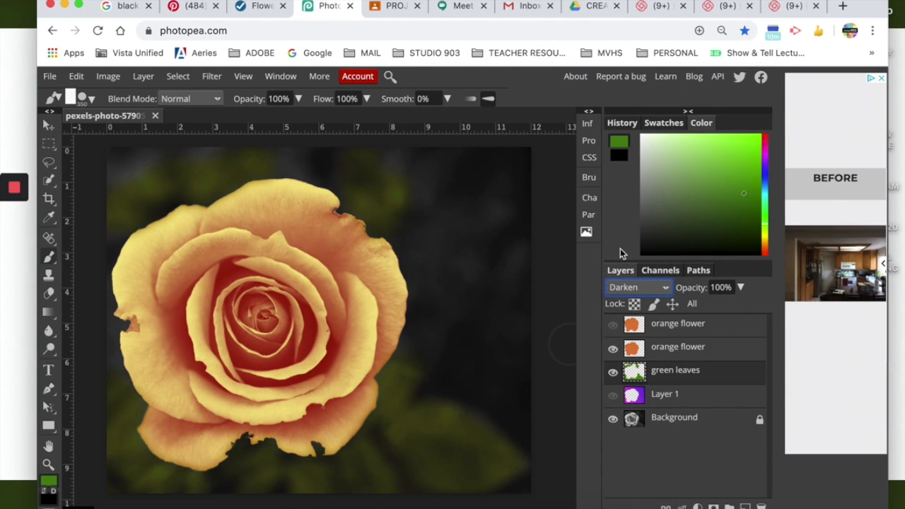
Show the purple Layer 1 again beneath the green leaves layer
{"action": "left_click", "coordinate": [613, 398]}
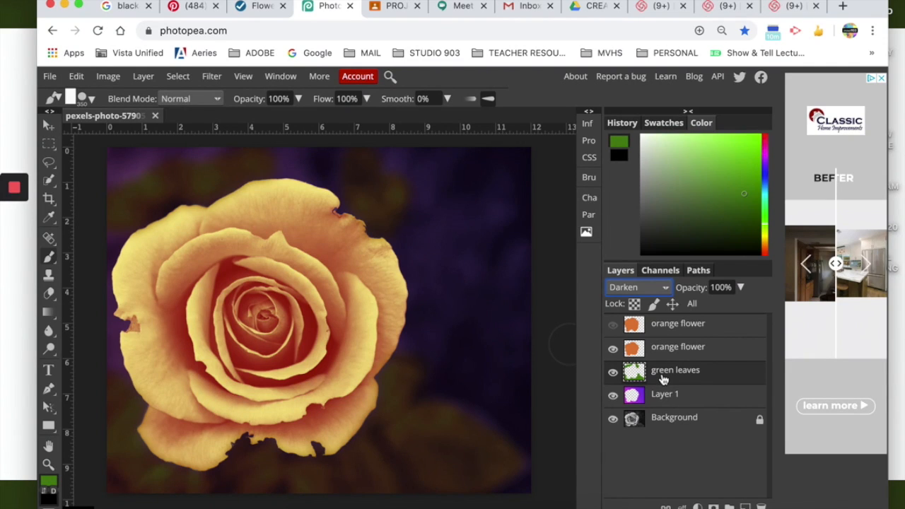
{"action": "left_click", "coordinate": [653, 287]}
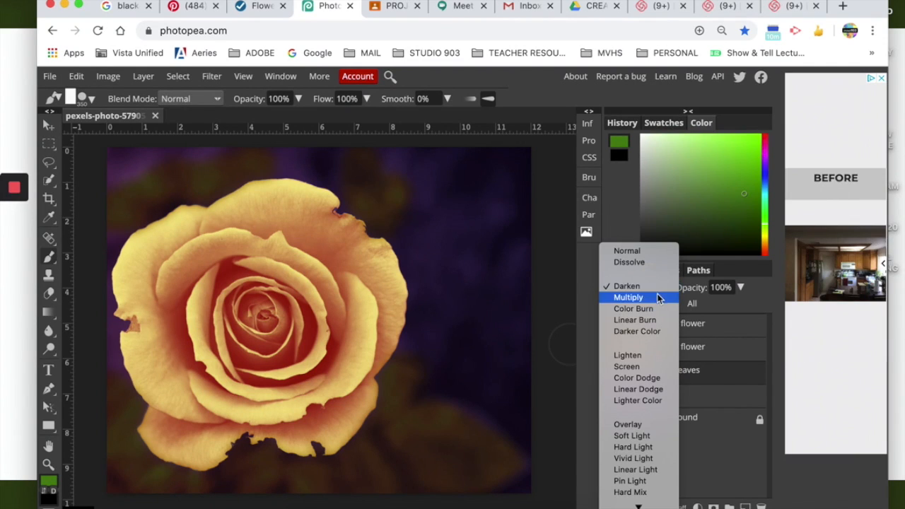
{"action": "left_click", "coordinate": [704, 368]}
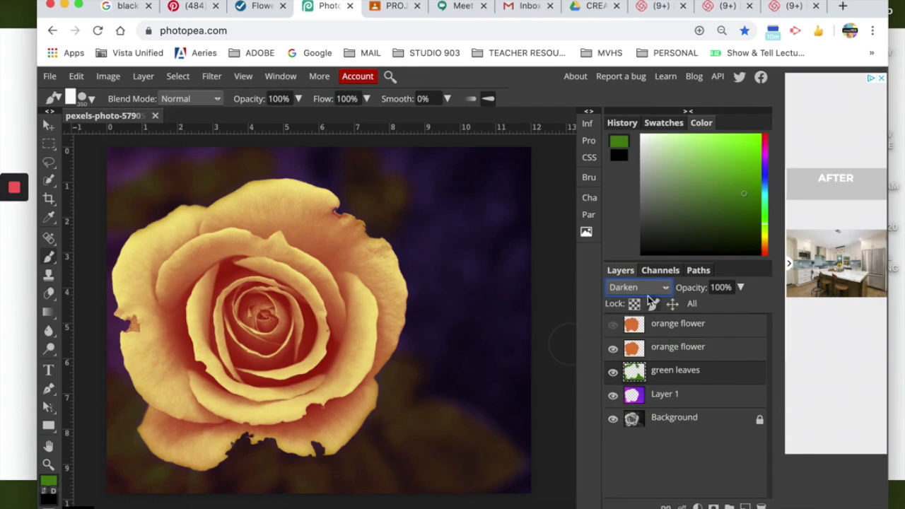
Try the Color Dodge, Linear Light, Subtract and Hard Mix blend modes on the green leaves layer
{"action": "left_click", "coordinate": [640, 287]}
{"action": "left_click", "coordinate": [633, 379]}
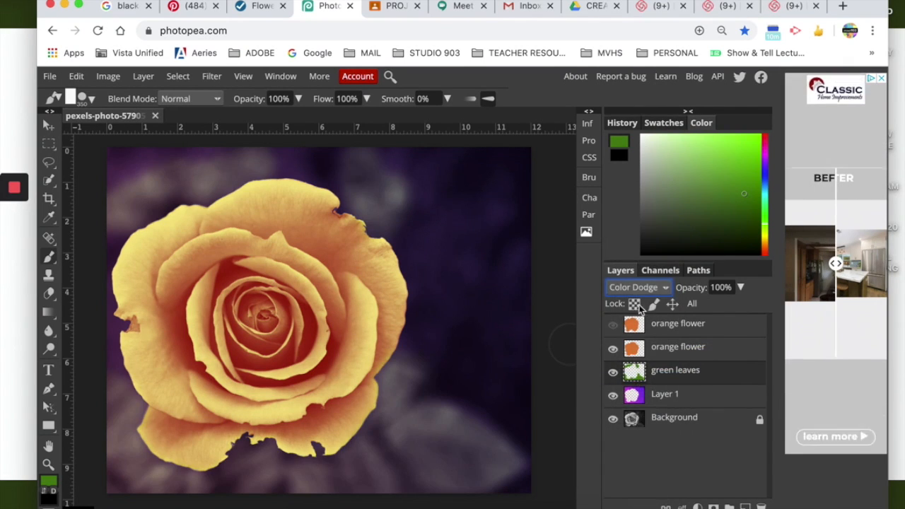
{"action": "left_click", "coordinate": [639, 287]}
{"action": "left_click", "coordinate": [633, 377]}
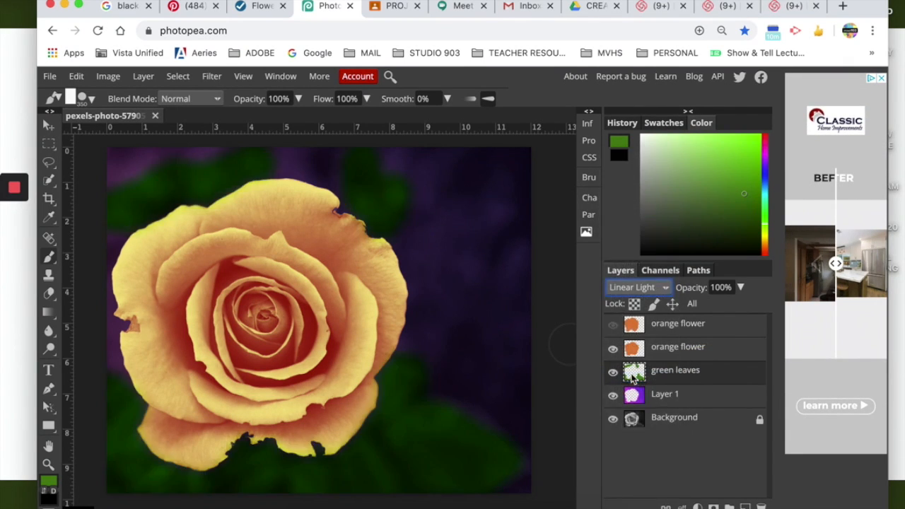
{"action": "left_click", "coordinate": [632, 284]}
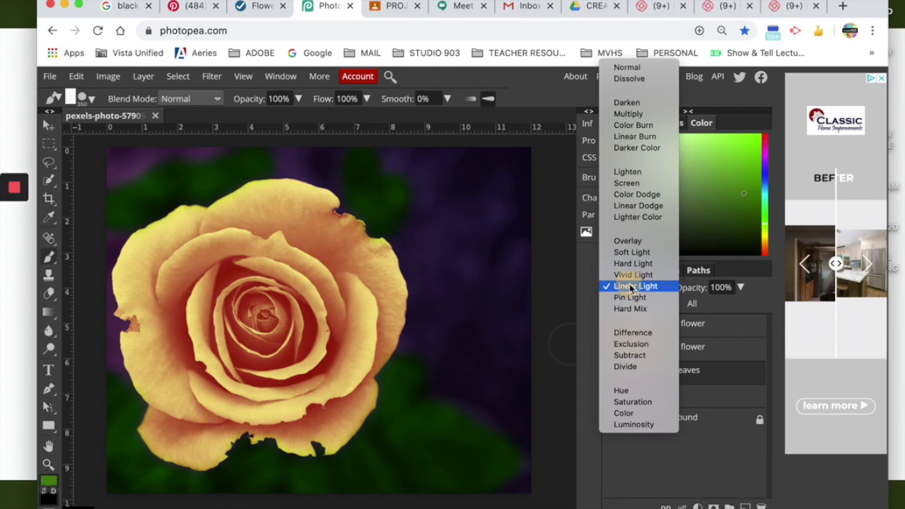
{"action": "left_click", "coordinate": [632, 353]}
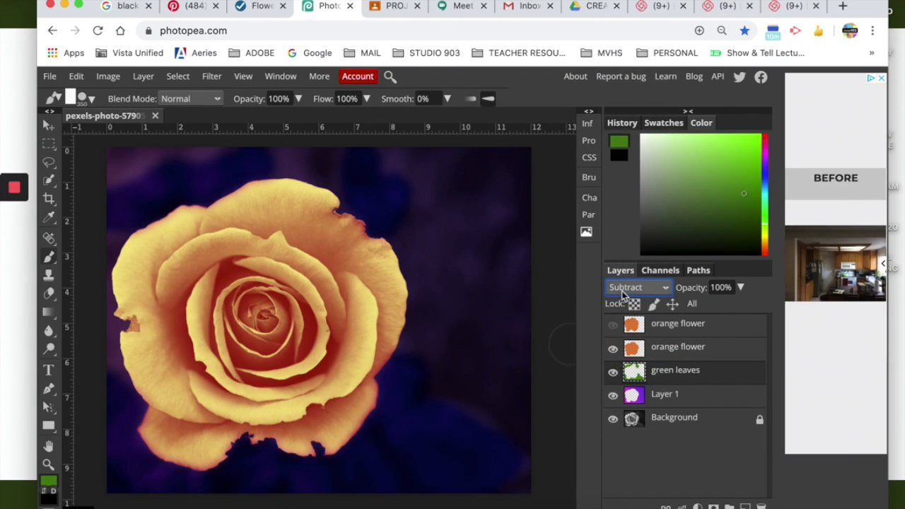
{"action": "left_click", "coordinate": [627, 288]}
{"action": "left_click", "coordinate": [616, 239]}
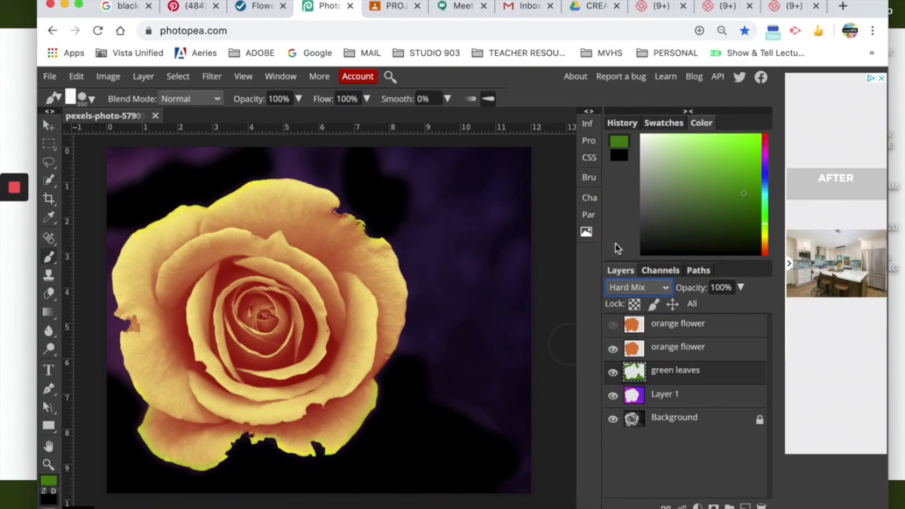
Set the green leaves layer's blend mode to Overlay and its opacity to 84%
{"action": "left_click", "coordinate": [641, 287]}
{"action": "left_click", "coordinate": [633, 219]}
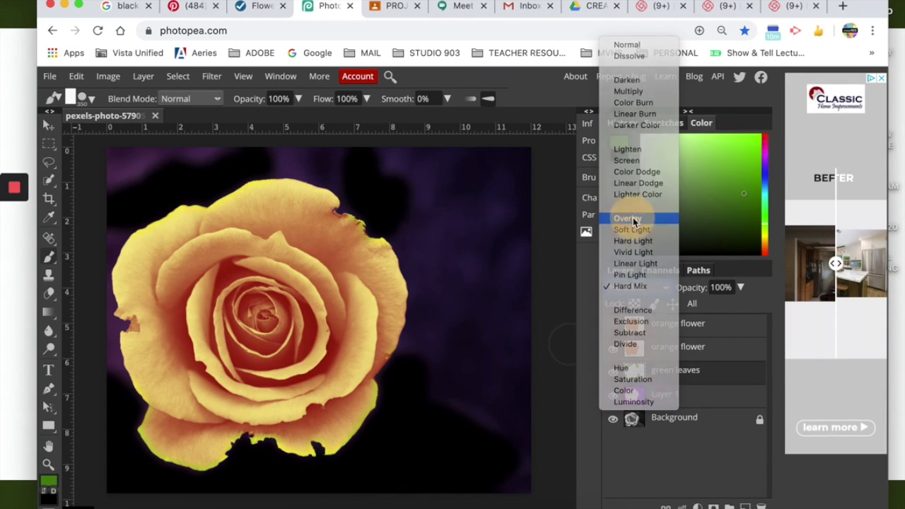
{"action": "left_click_drag", "start_coordinate": [741, 288], "coordinate": [733, 305]}
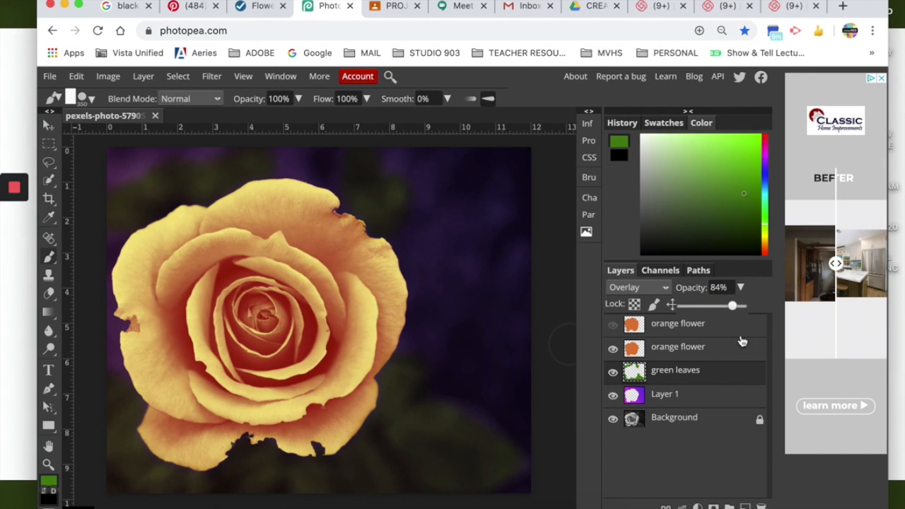
{"action": "left_click", "coordinate": [678, 467]}
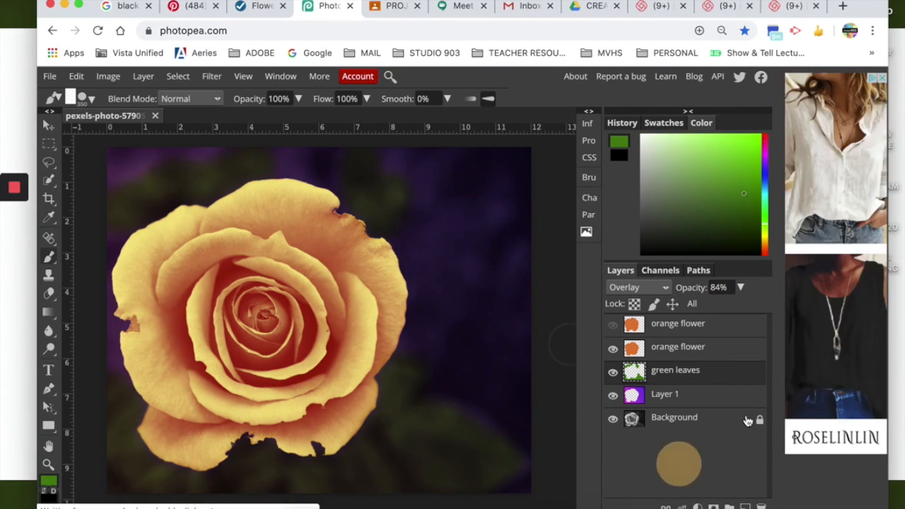
Add a text layer reading "You have flowers" over the dark area beside the rose's upper petals, with a 111 px text size
{"action": "left_click", "coordinate": [48, 370]}
{"action": "left_click", "coordinate": [376, 200]}
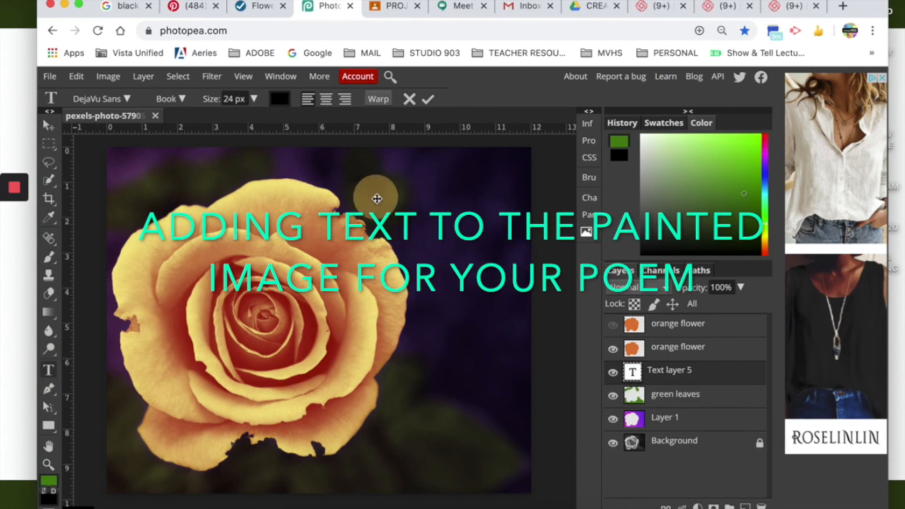
{"action": "double_click", "coordinate": [632, 375]}
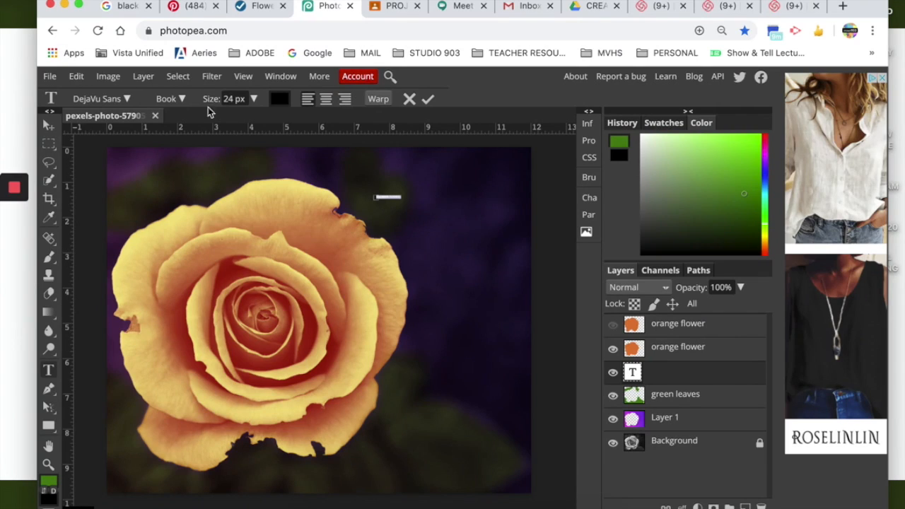
{"action": "left_click_drag", "start_coordinate": [241, 119], "coordinate": [252, 124]}
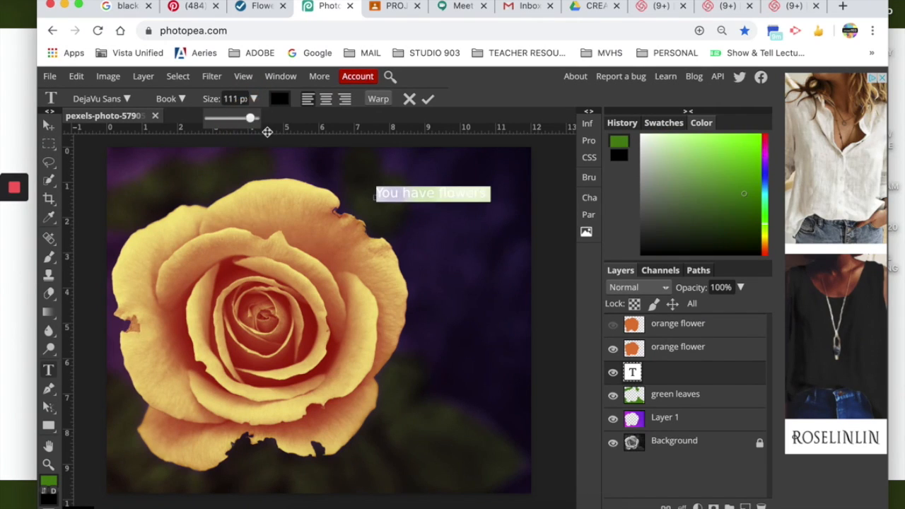
Replace the text layer's wording with "You had flowers in your hair" and select the whole line
{"action": "left_click", "coordinate": [380, 196]}
{"action": "left_click_drag", "start_coordinate": [379, 196], "coordinate": [495, 198]}
{"action": "key", "text": "BackSpace"}
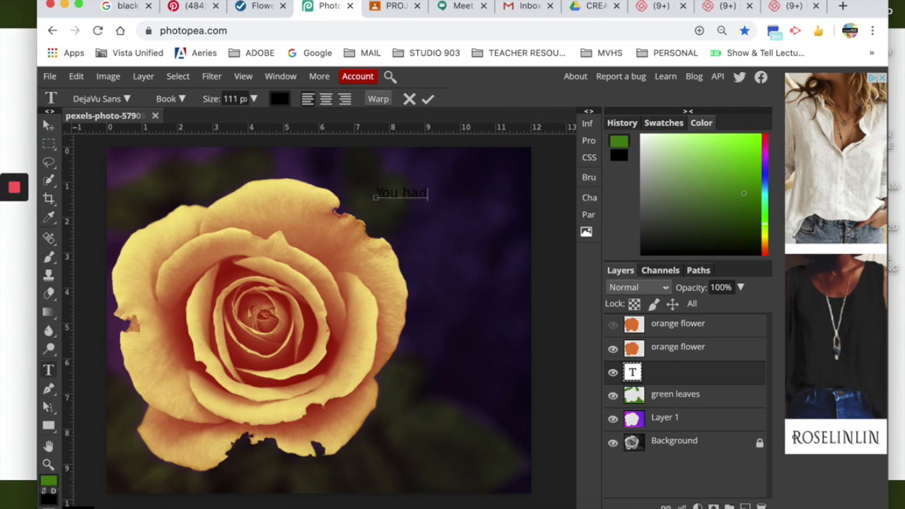
{"action": "type", "text": "You had flowers in your"}
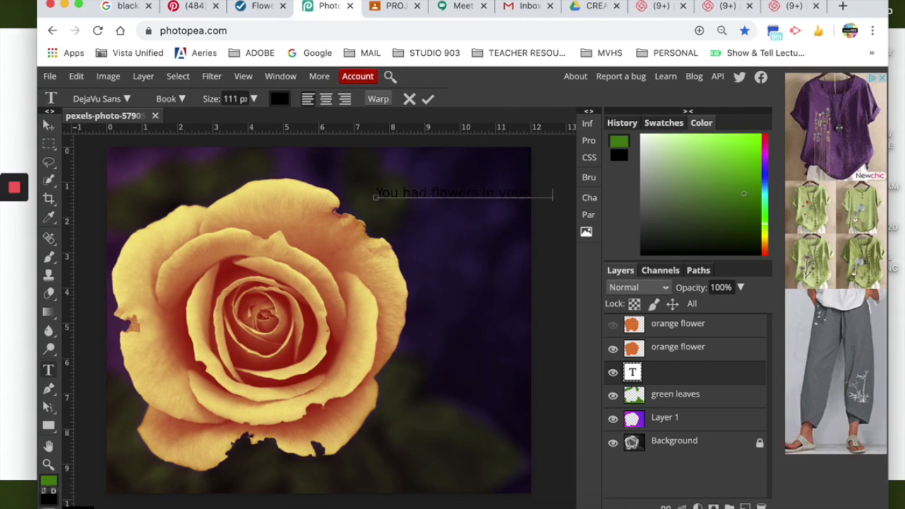
{"action": "key", "text": "super+a"}
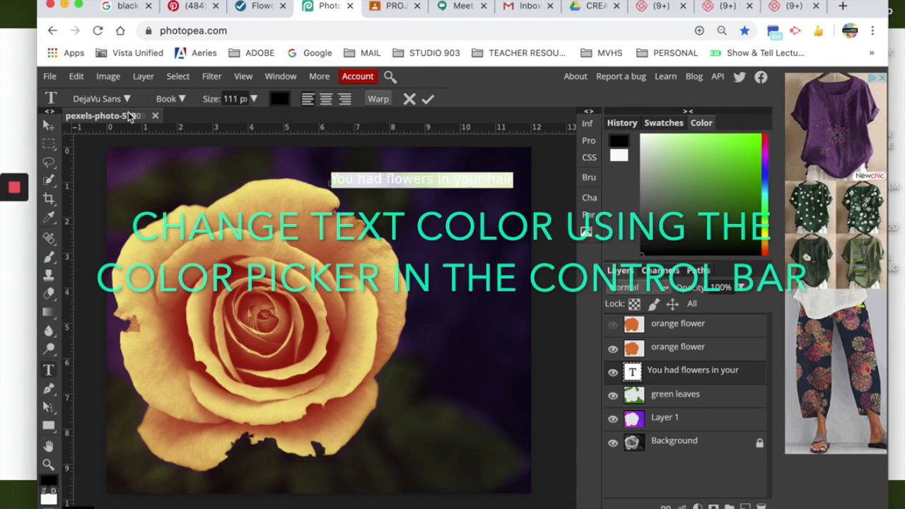
{"action": "left_click", "coordinate": [120, 99]}
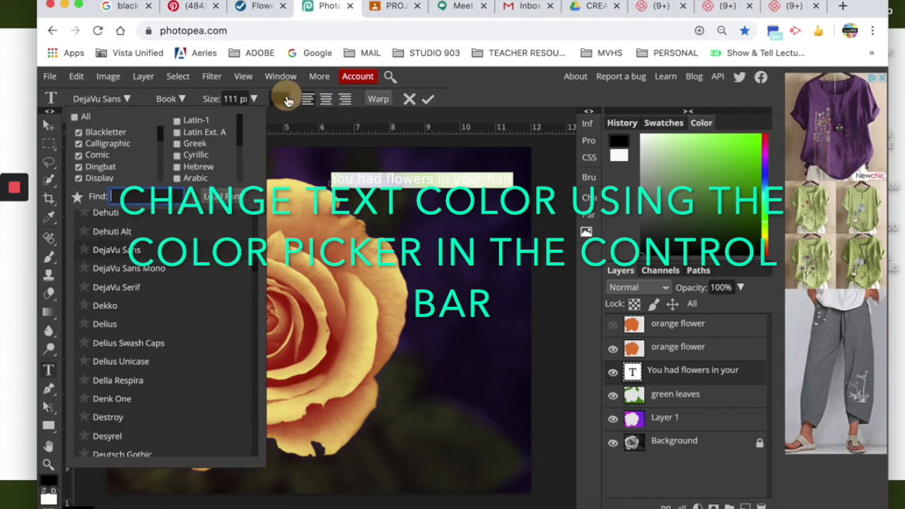
{"action": "left_click", "coordinate": [280, 99]}
{"action": "left_click_drag", "start_coordinate": [151, 203], "coordinate": [146, 190]}
{"action": "left_click", "coordinate": [436, 173]}
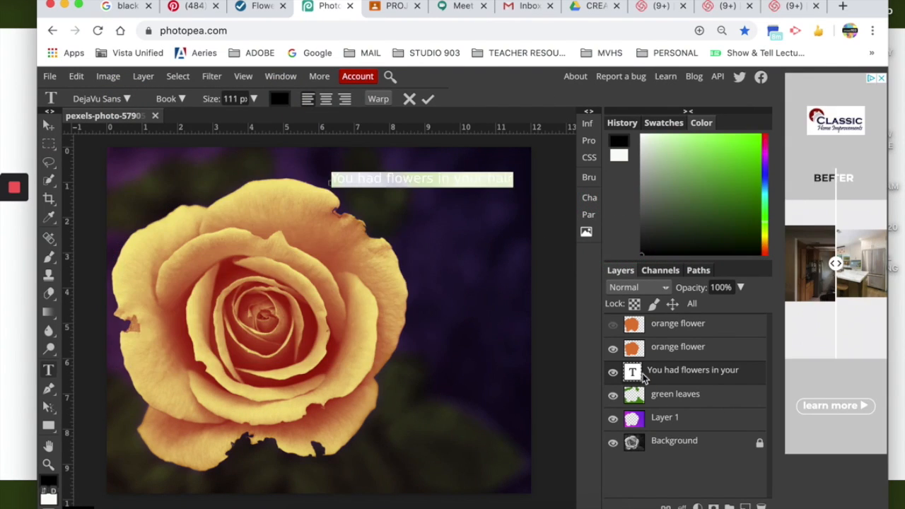
Change the selected text's colour to near-white (f9f9f9) and finish editing the text
{"action": "left_click", "coordinate": [280, 99]}
{"action": "left_click_drag", "start_coordinate": [152, 206], "coordinate": [142, 199]}
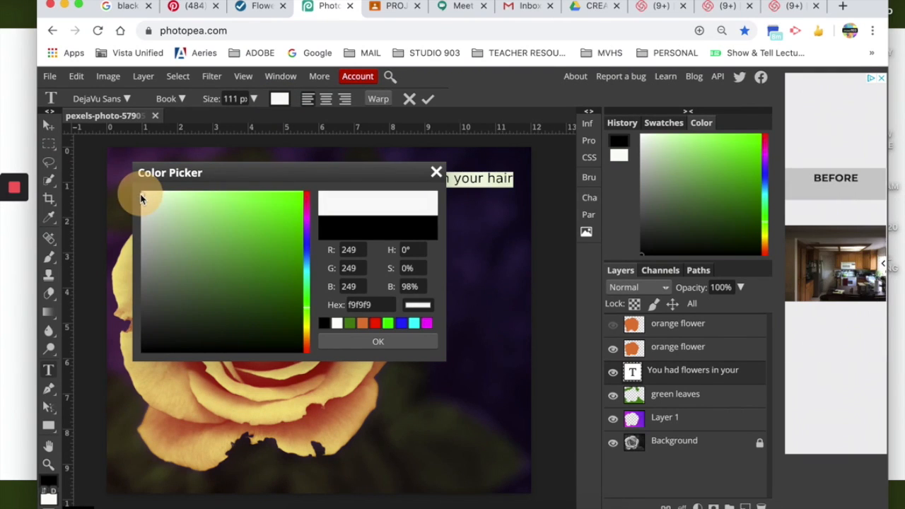
{"action": "left_click", "coordinate": [364, 341]}
{"action": "left_click", "coordinate": [48, 126]}
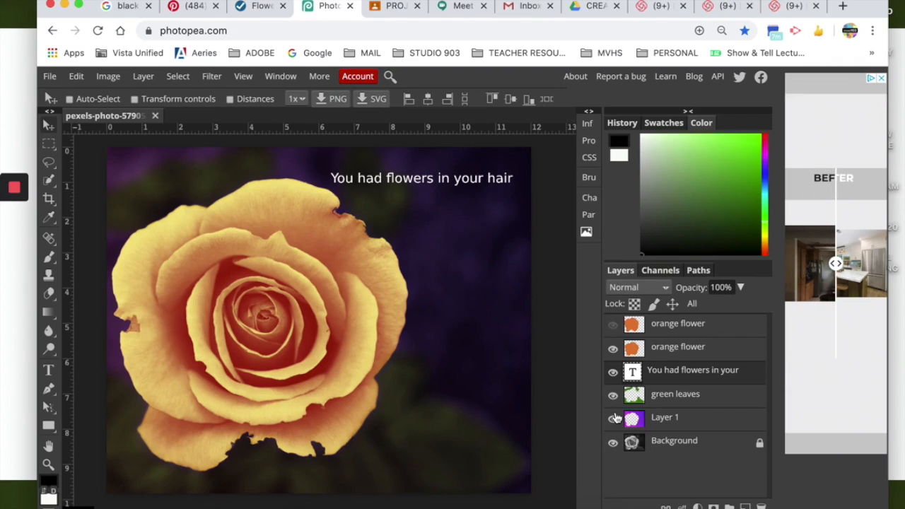
Add two more lines to the text layer: "when I sang into your ear" and "I knew they wouldn't wilt"
{"action": "double_click", "coordinate": [632, 371]}
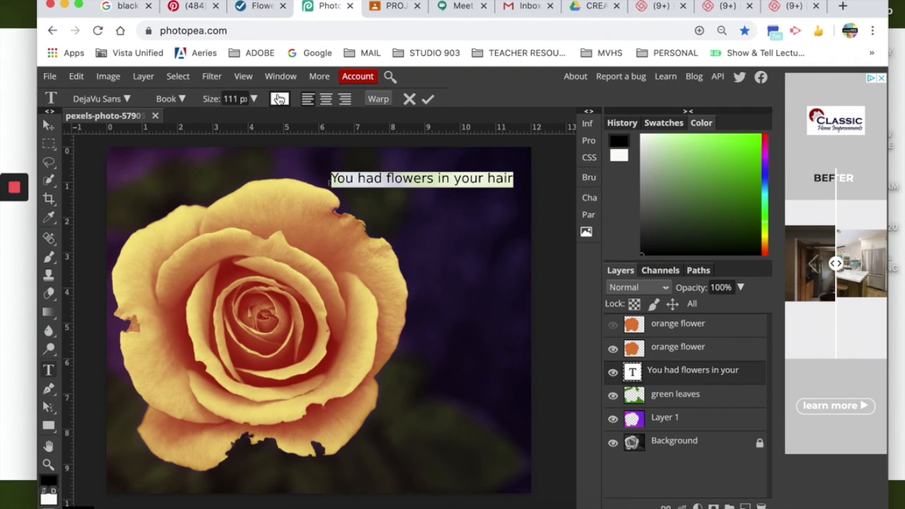
{"action": "left_click", "coordinate": [412, 180]}
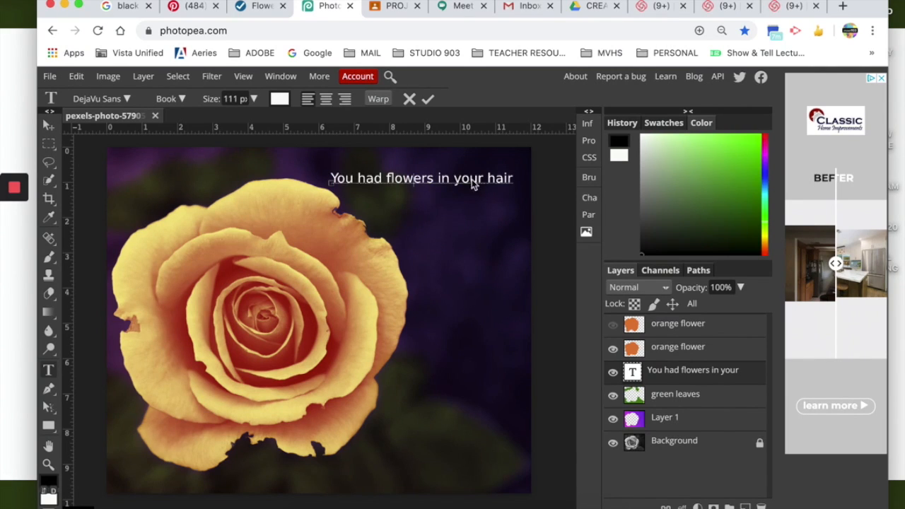
{"action": "double_click", "coordinate": [635, 372]}
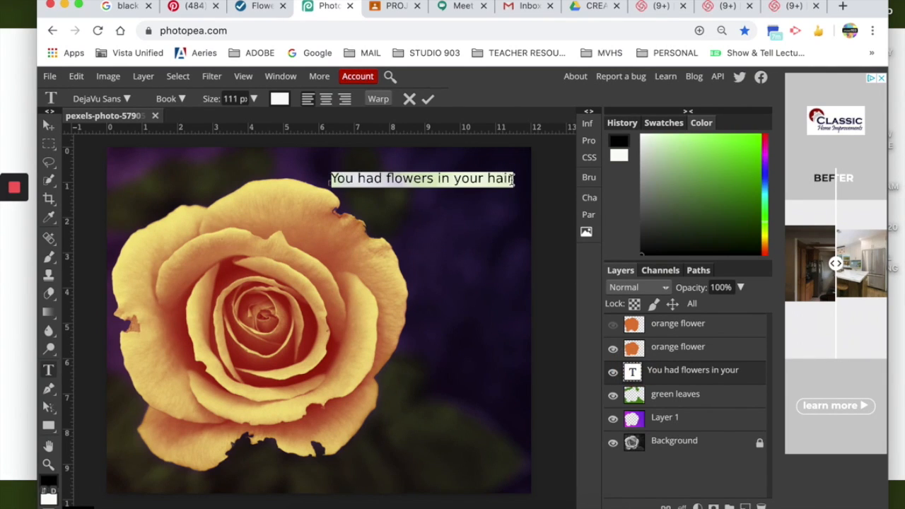
{"action": "left_click", "coordinate": [513, 181]}
{"action": "key", "text": "Return"}
{"action": "type", "text": "when"}
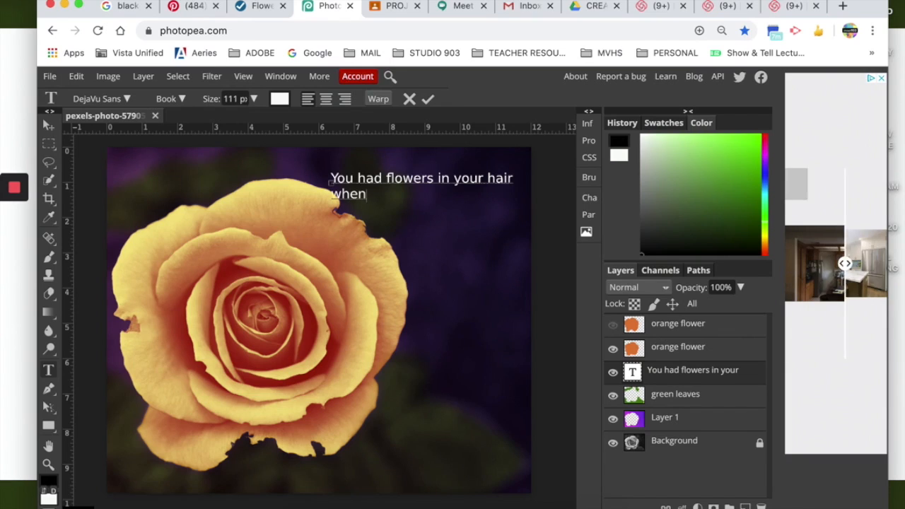
{"action": "type", "text": " I sang into your ear "}
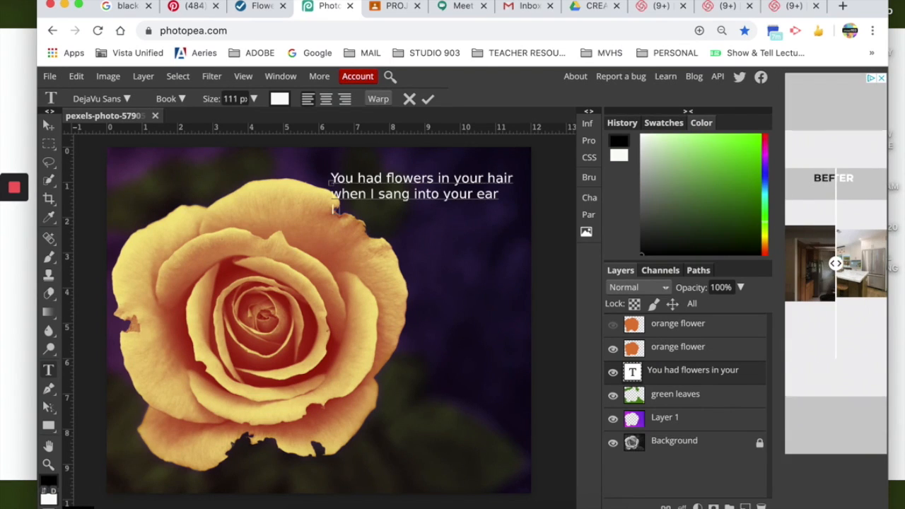
{"action": "type", "text": "I knew they wouldn't wilt"}
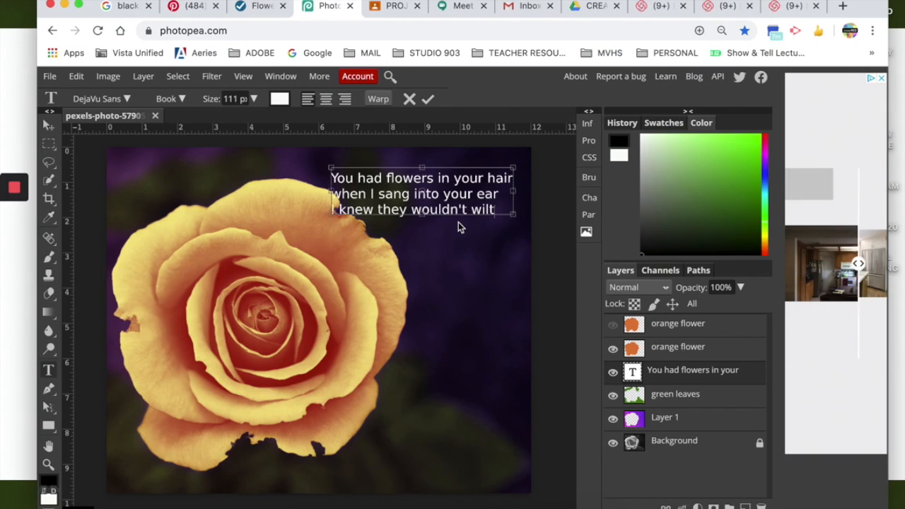
Right-align the three lines of text and move the block back over the dark area beside the rose's upper petals
{"action": "key", "text": "super+a"}
{"action": "left_click", "coordinate": [324, 101]}
{"action": "left_click", "coordinate": [308, 99]}
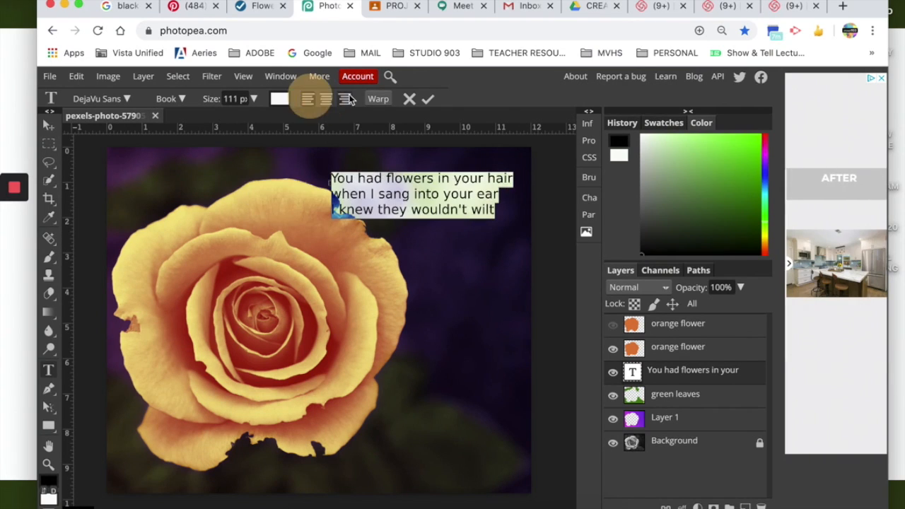
{"action": "left_click", "coordinate": [346, 99]}
{"action": "left_click", "coordinate": [49, 125]}
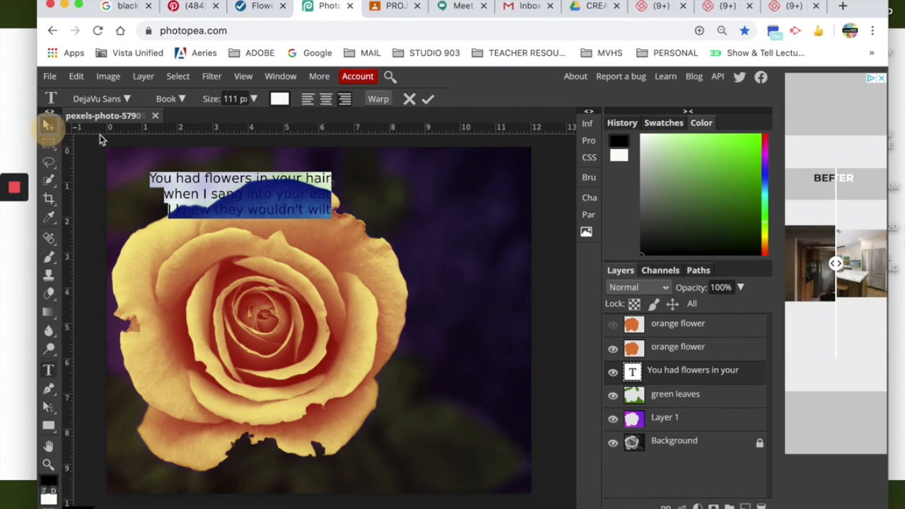
{"action": "left_click_drag", "start_coordinate": [275, 179], "coordinate": [456, 195]}
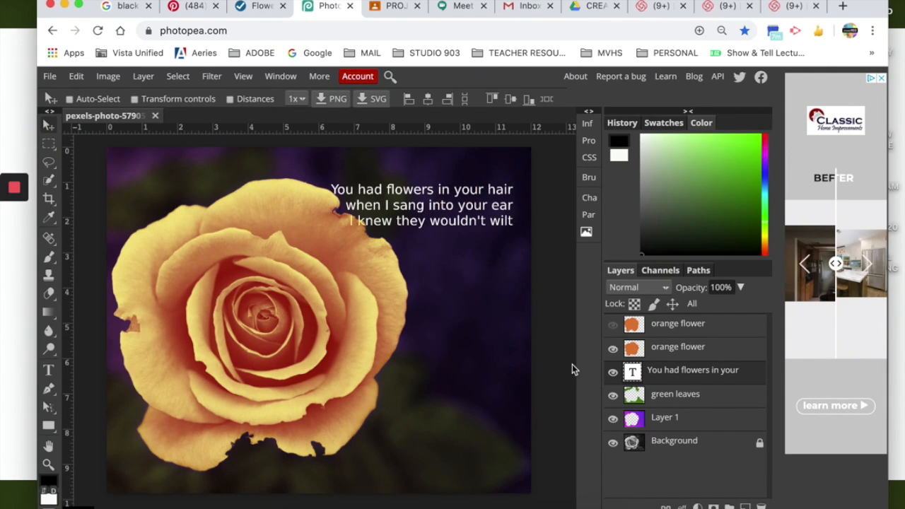
Change the font of the whole three-line text to Elsie Swash Caps Regular
{"action": "double_click", "coordinate": [631, 370]}
{"action": "left_click", "coordinate": [125, 101]}
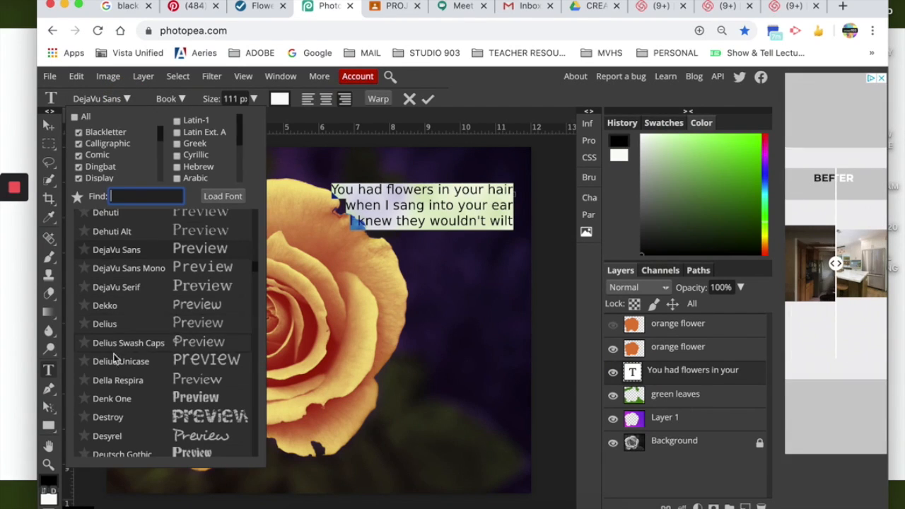
{"action": "scroll", "coordinate": [126, 346], "scroll_direction": "down", "scroll_amount": 5}
{"action": "scroll", "coordinate": [131, 362], "scroll_direction": "up", "scroll_amount": 3}
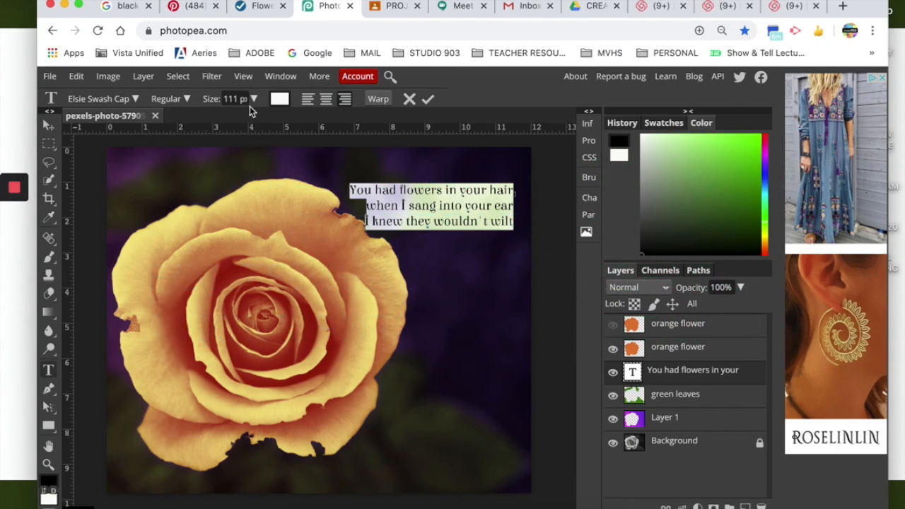
Set the leading of the three-line text to 100 px in the character settings, close them and finish editing the text
{"action": "left_click", "coordinate": [280, 76]}
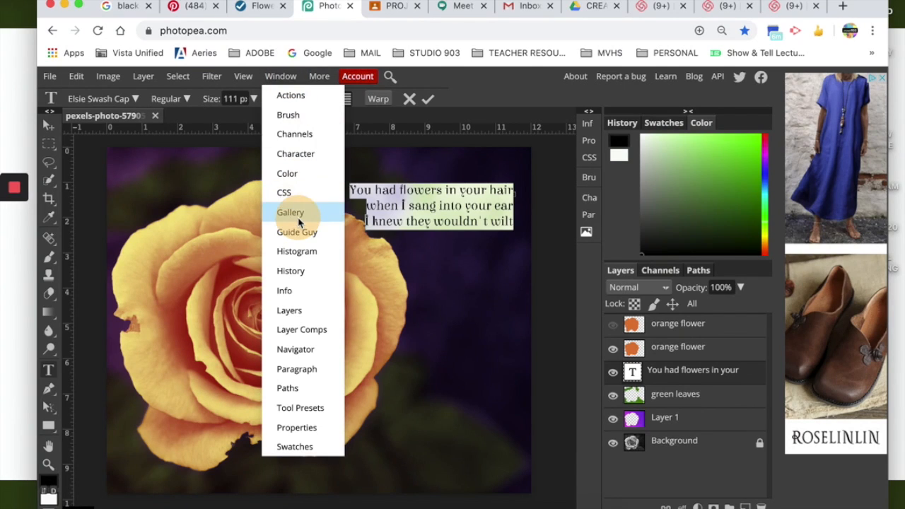
{"action": "left_click", "coordinate": [302, 157]}
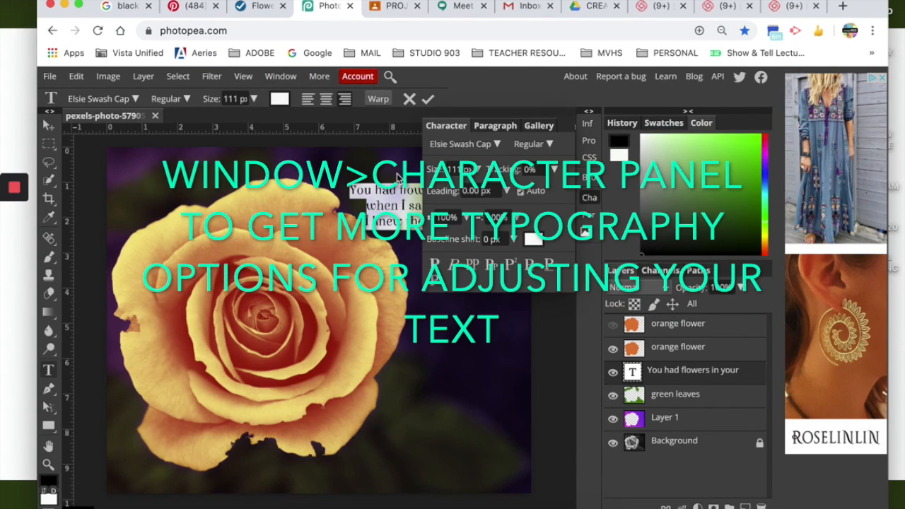
{"action": "left_click", "coordinate": [507, 191]}
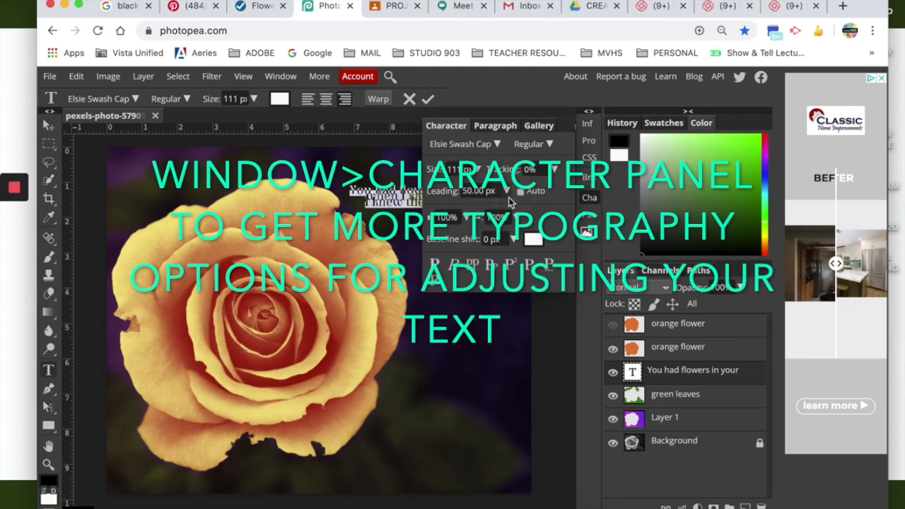
{"action": "left_click_drag", "start_coordinate": [492, 209], "coordinate": [514, 211]}
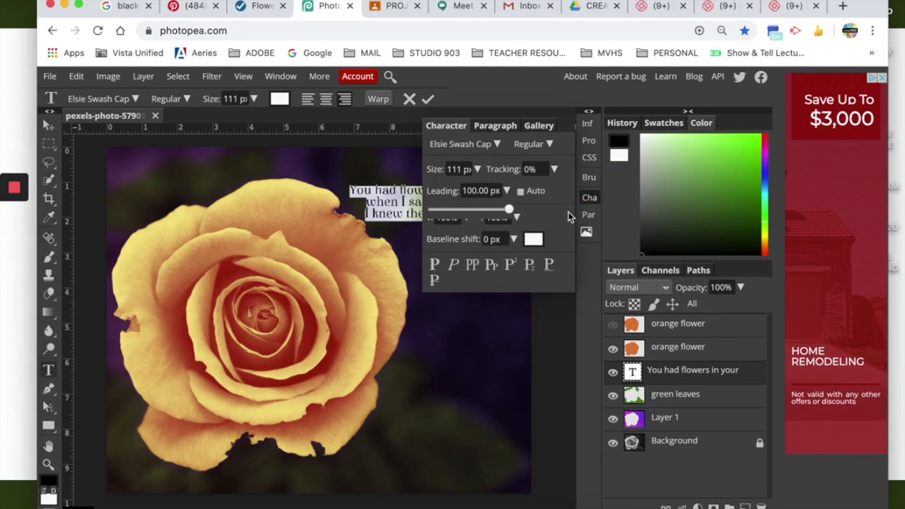
{"action": "left_click", "coordinate": [563, 210]}
{"action": "left_click", "coordinate": [533, 326]}
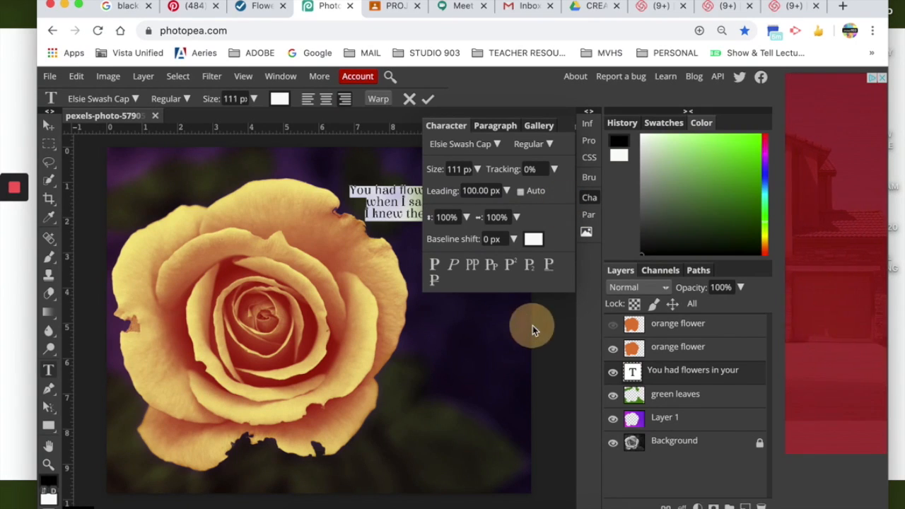
{"action": "left_click", "coordinate": [393, 147]}
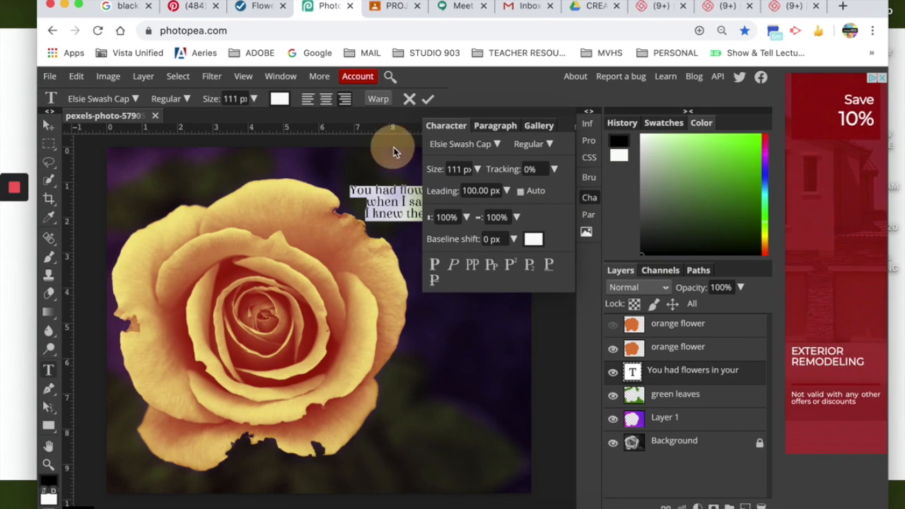
{"action": "left_click", "coordinate": [437, 124]}
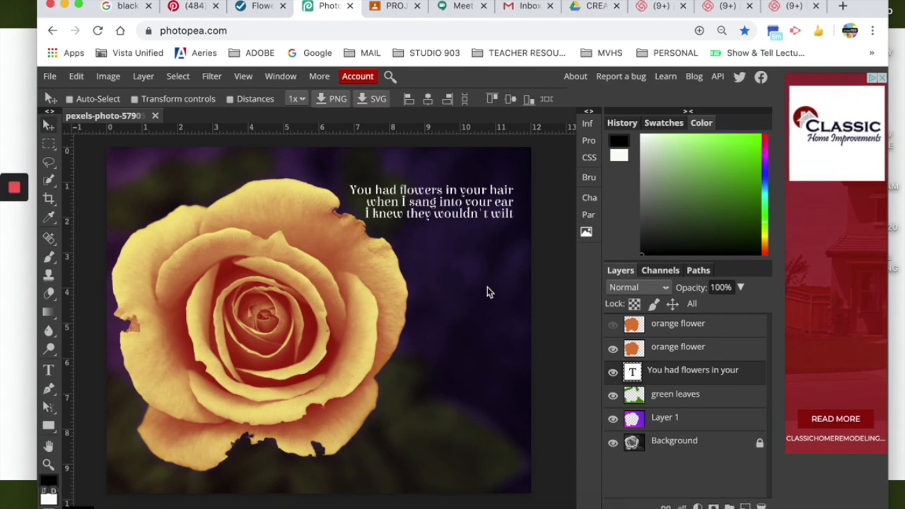
{"action": "left_click", "coordinate": [10, 189]}
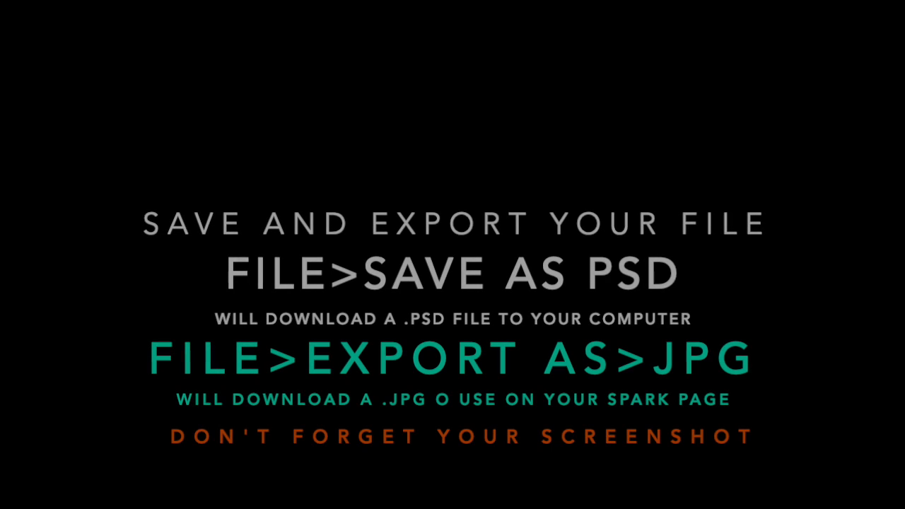